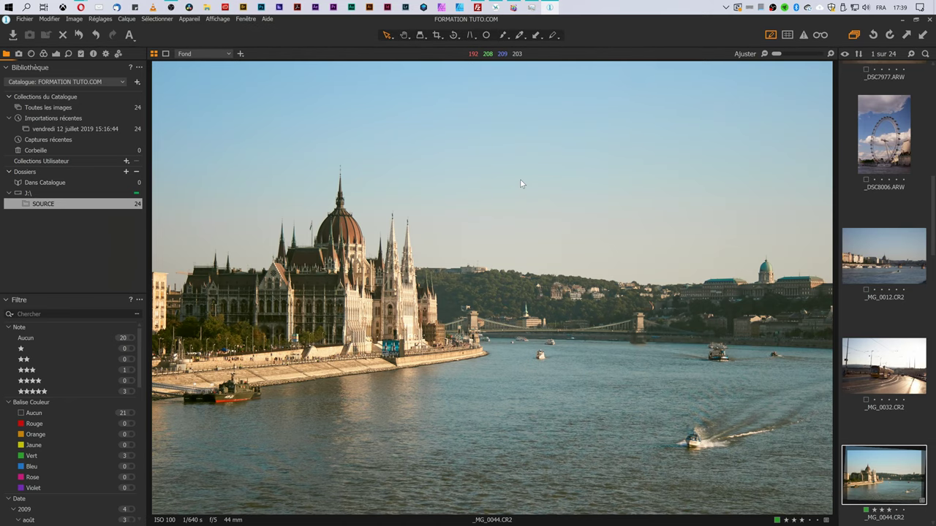
Show the Exposure tools and open the Tower Bridge photo _DSC7954.ARW in the viewer
key("ctrl+shift+t")
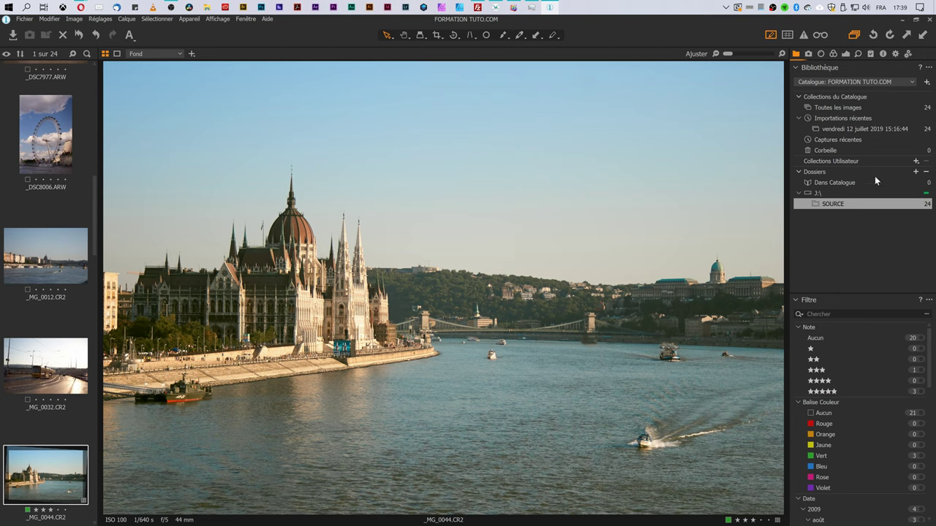
left_click(821, 54)
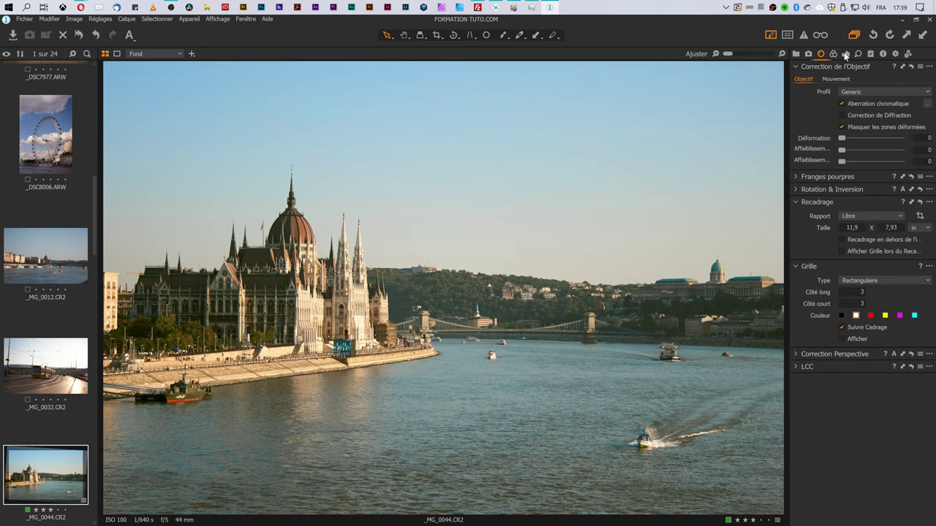
left_click(845, 54)
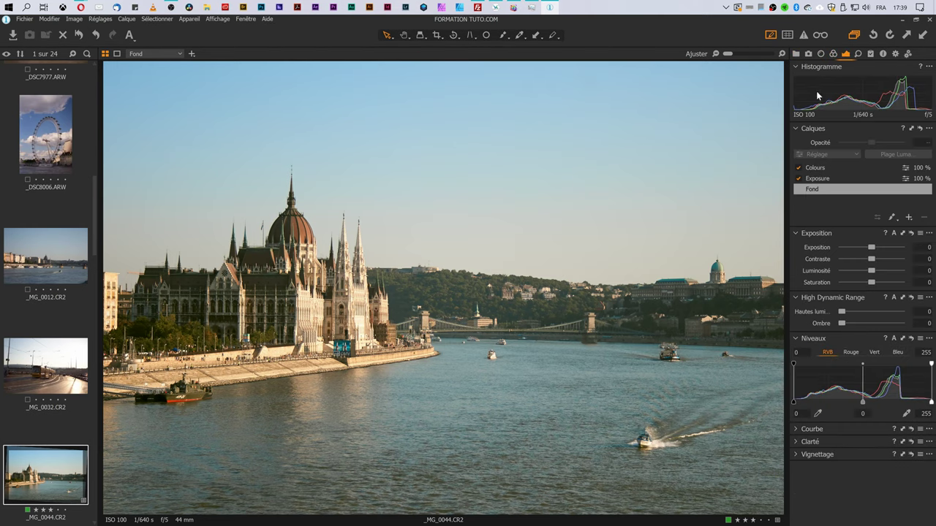
key("ctrl+shift+t")
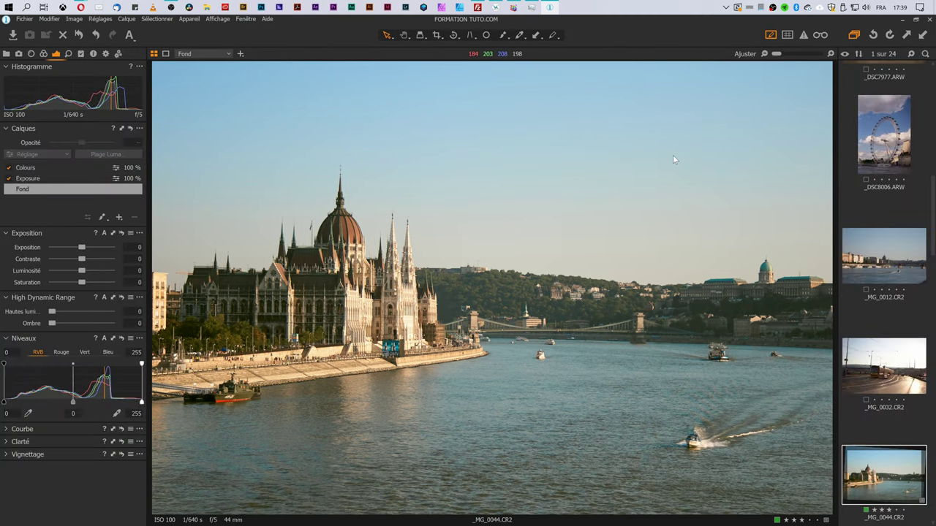
scroll(881, 219, "up", 2)
scroll(885, 292, "up", 2)
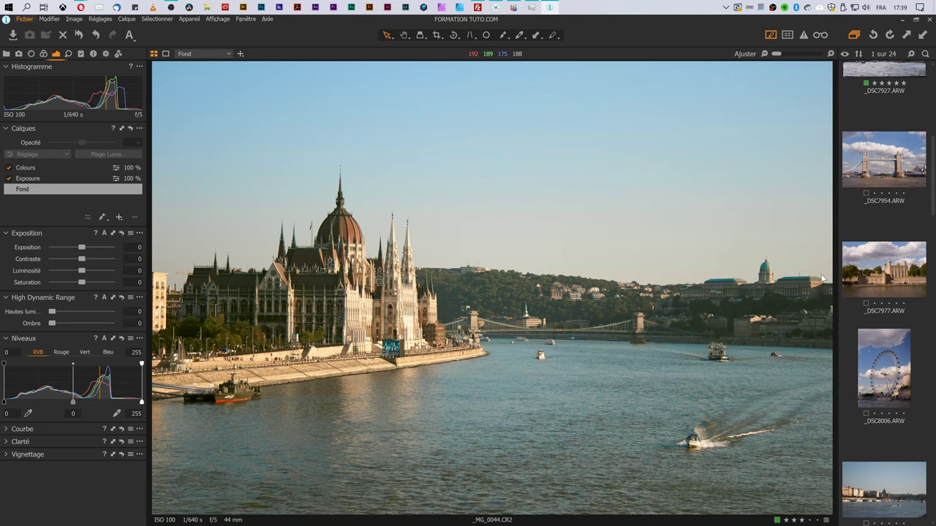
left_click(877, 200)
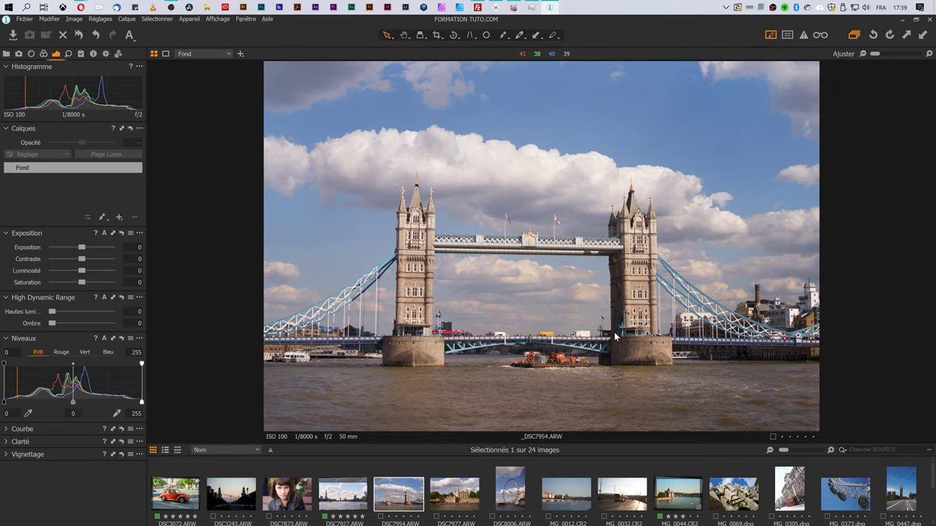
Show all 24 images as a large-thumbnail grid, select _MG_0044.CR2, and bring up the filter choices
key("ctrl+alt+v")
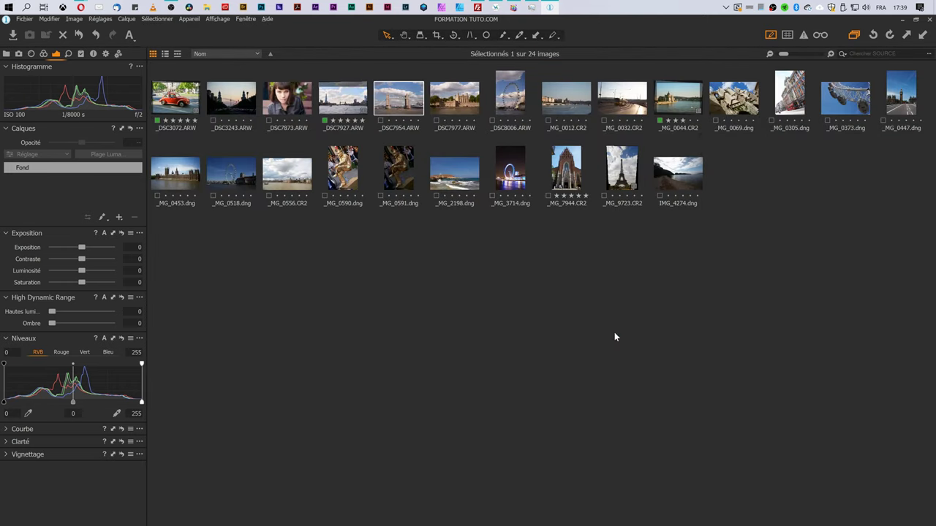
key("ctrl+alt+v")
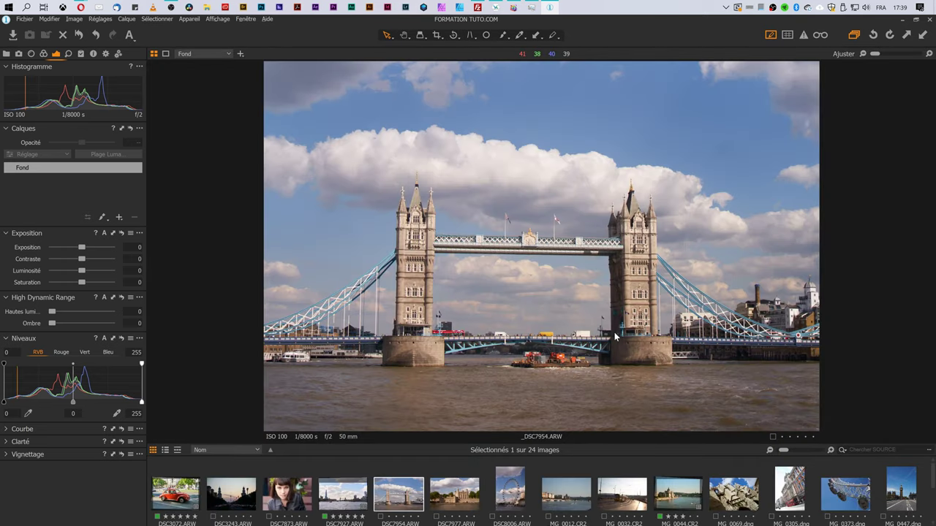
key("ctrl+alt+v")
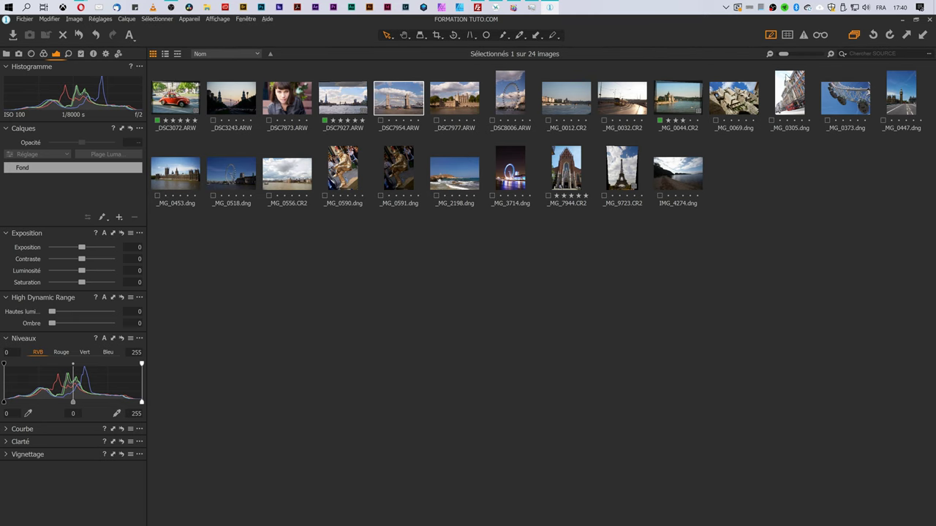
left_click_drag(783, 54, 798, 55)
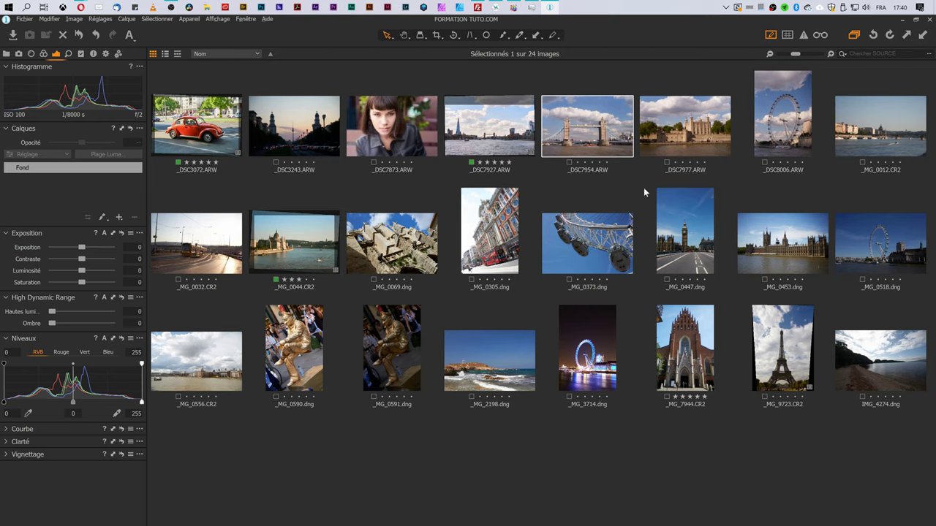
left_click(329, 256)
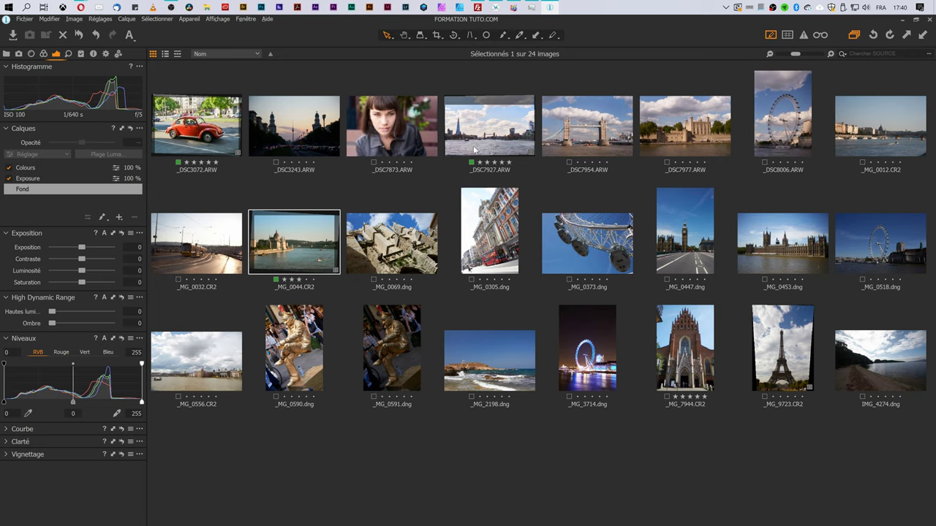
left_click(842, 54)
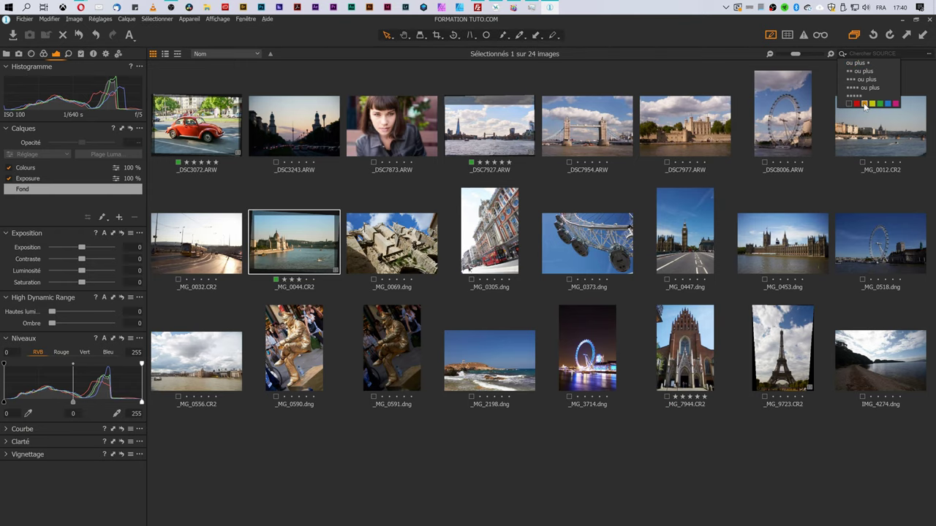
Filter the browser to green-labelled images, browse them, then deselect all
left_click(881, 103)
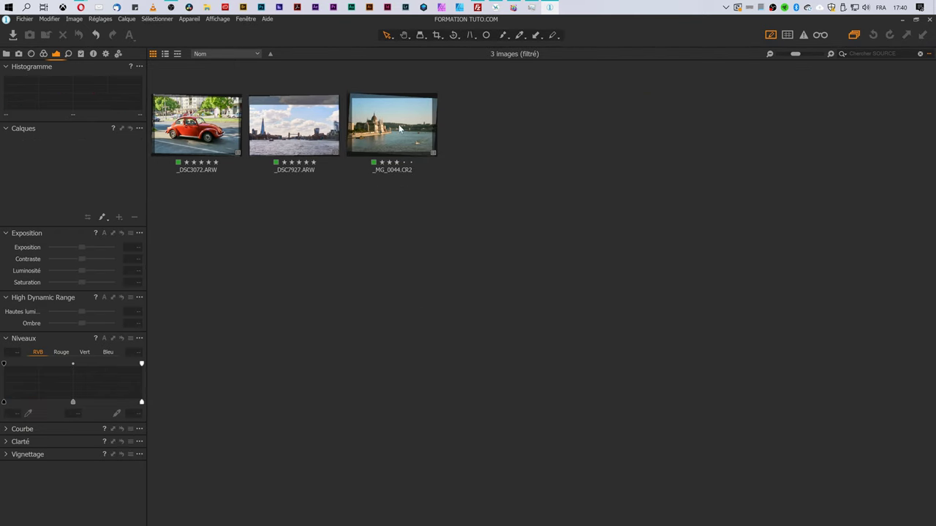
key("Right")
key("Right")
key("Right")
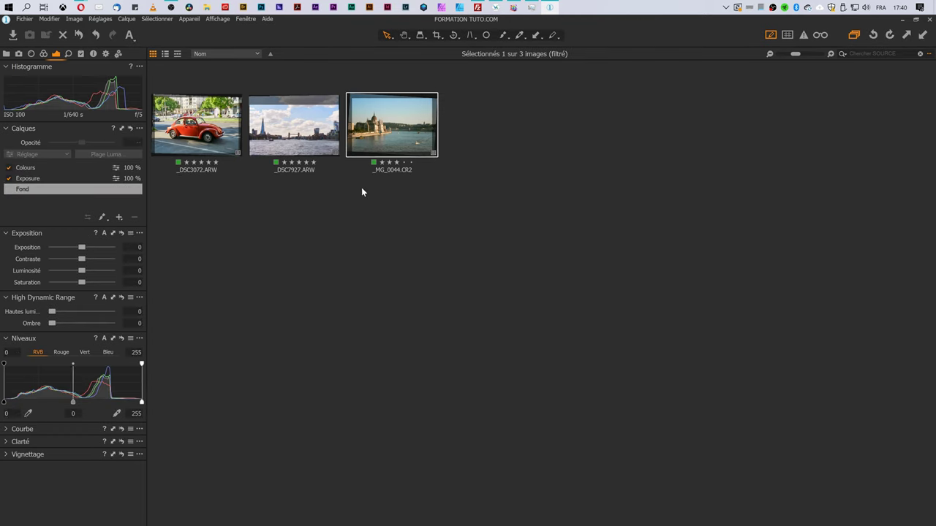
left_click(210, 133)
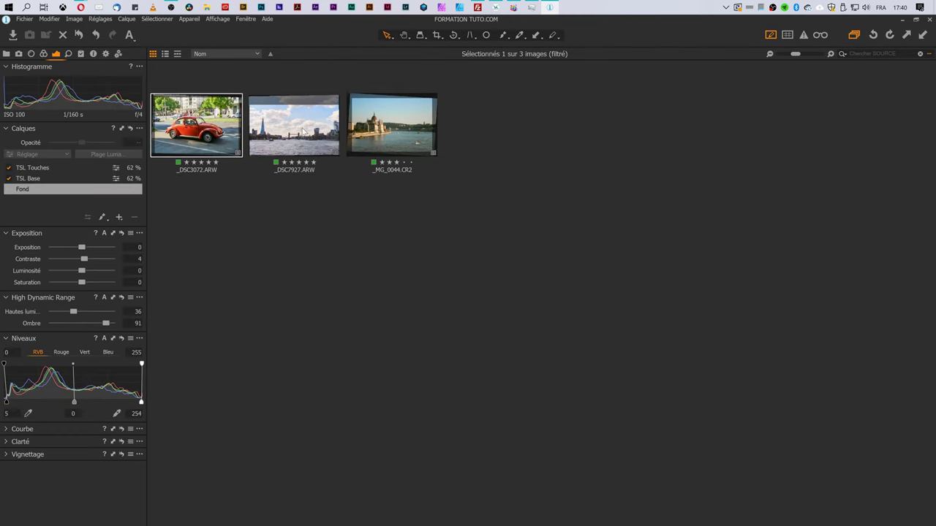
key("Right")
key("Right")
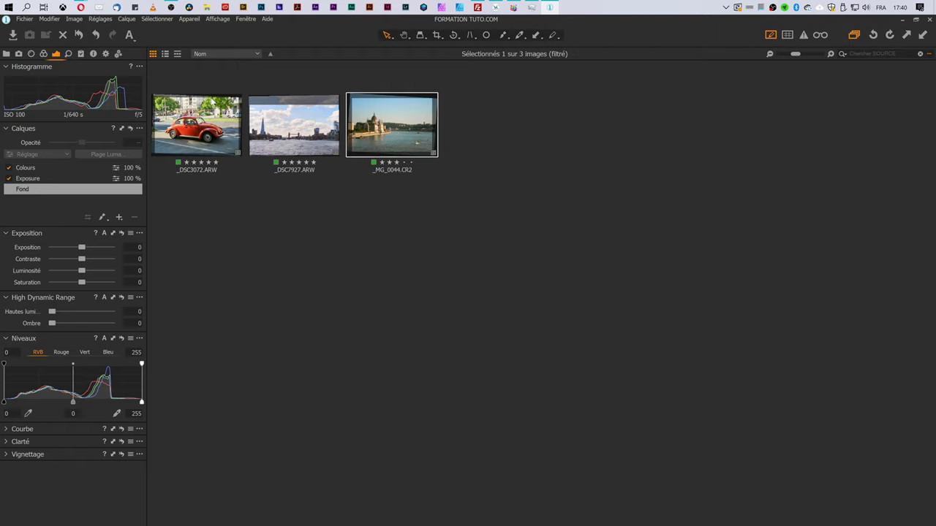
left_click(303, 224)
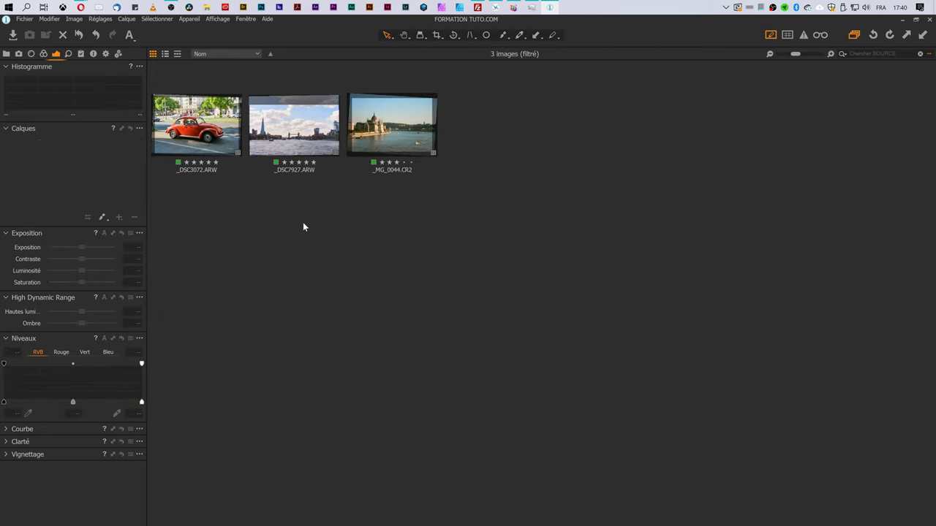
Create a new unedited variant of _DSC7927.ARW with Nouvelle Variante
left_click(306, 115)
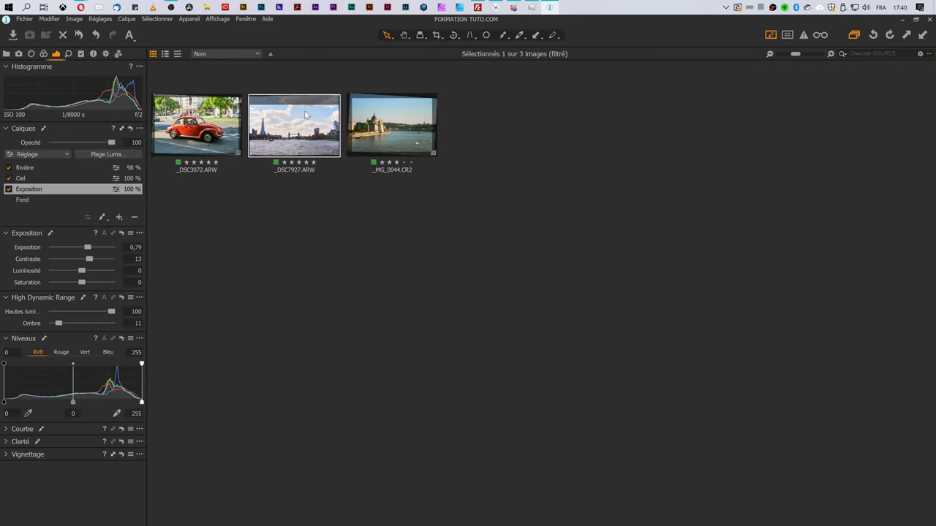
left_click(79, 19)
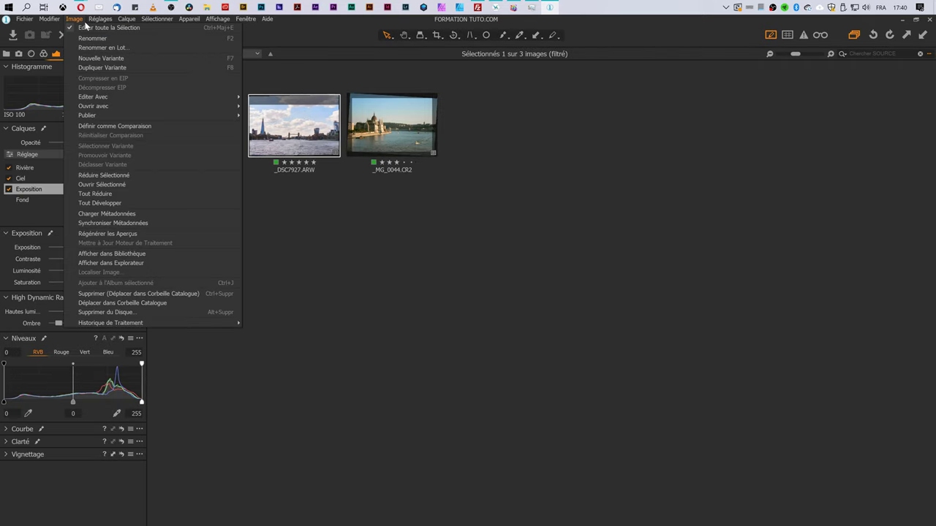
left_click(52, 20)
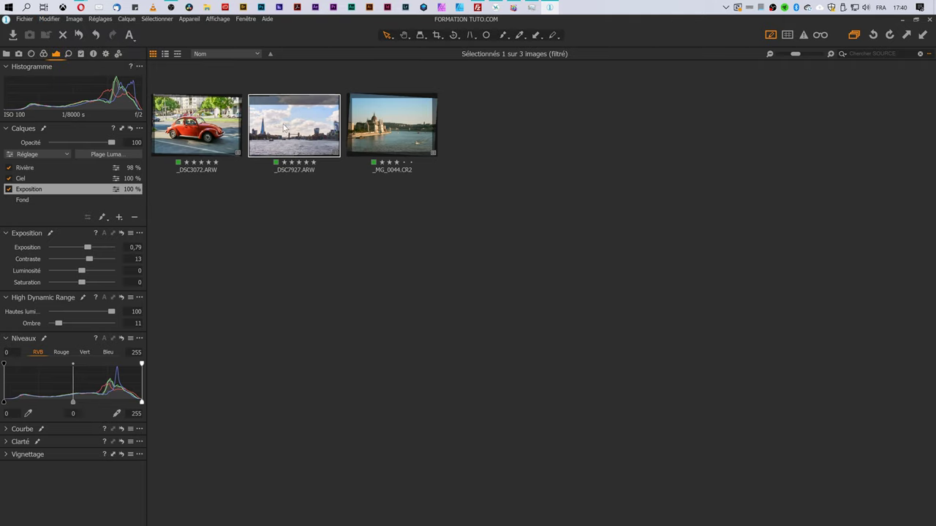
right_click(297, 124)
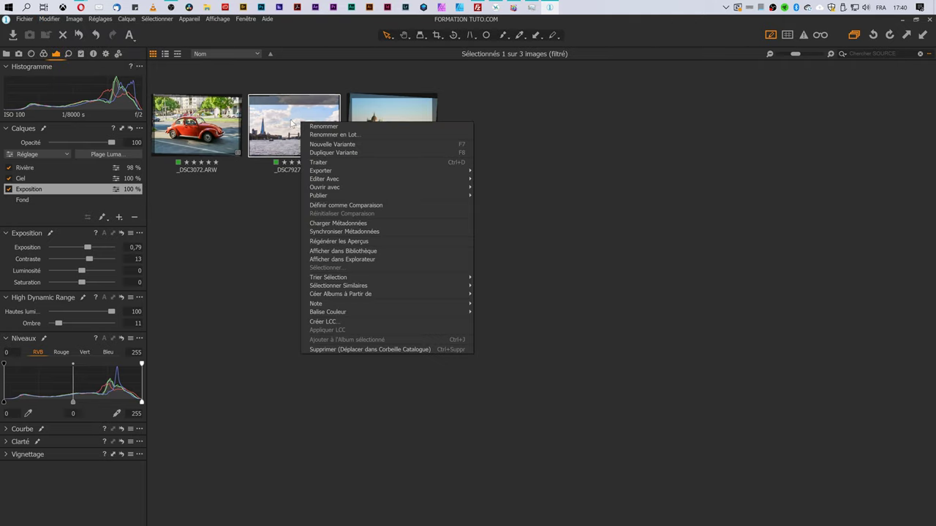
left_click(366, 144)
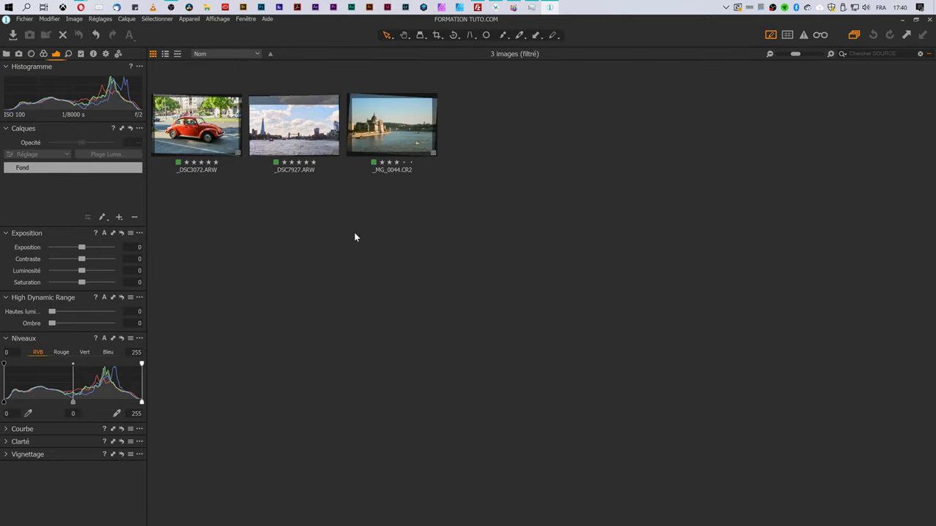
Filter the browser to the 22 images without a colour label
left_click(313, 132)
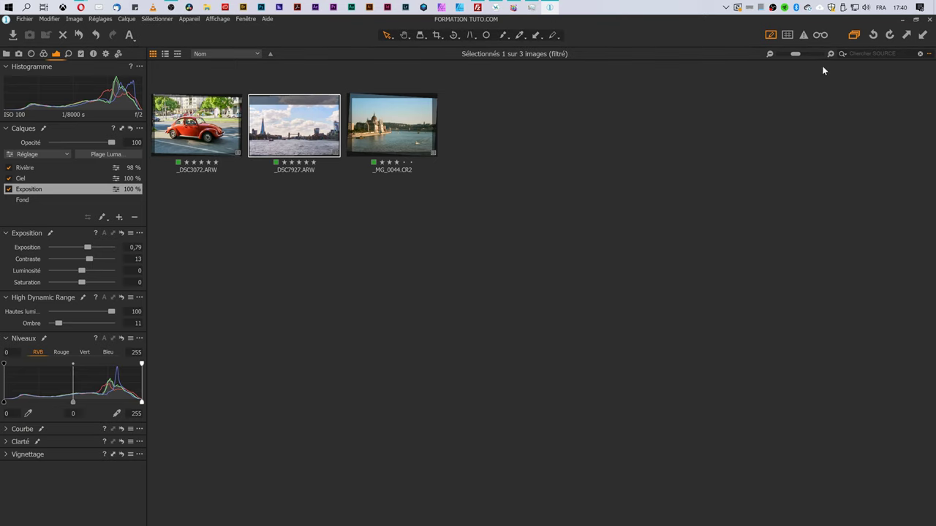
left_click(842, 54)
left_click(851, 107)
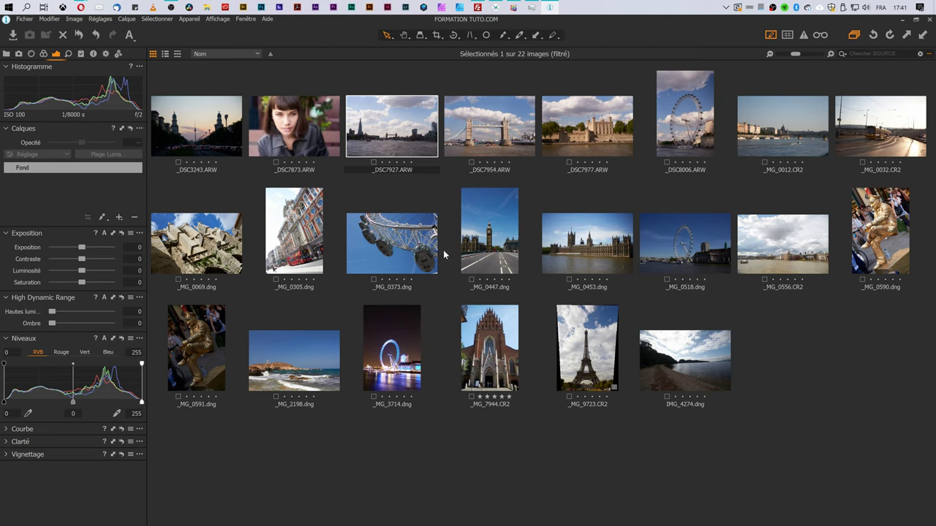
Clear the filter to show every image and create a new variant of _MG_0044.CR2
left_click(844, 55)
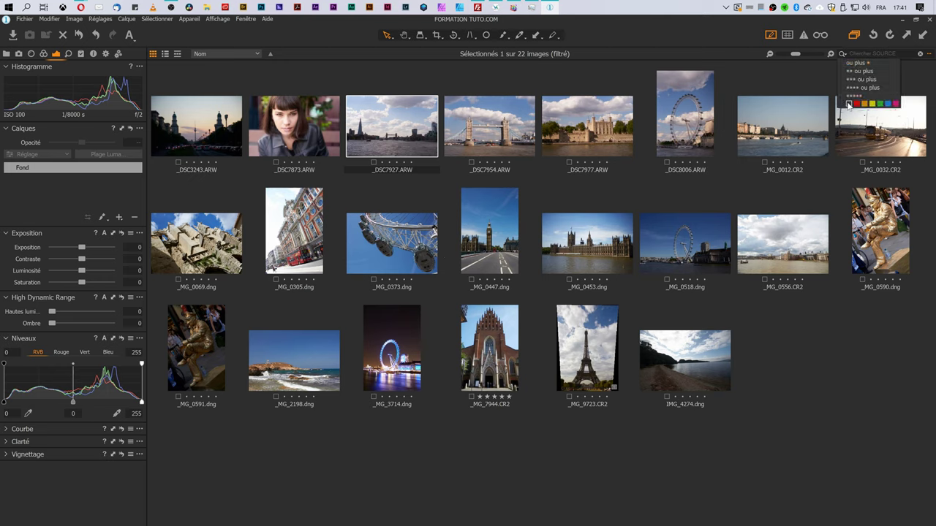
left_click(920, 53)
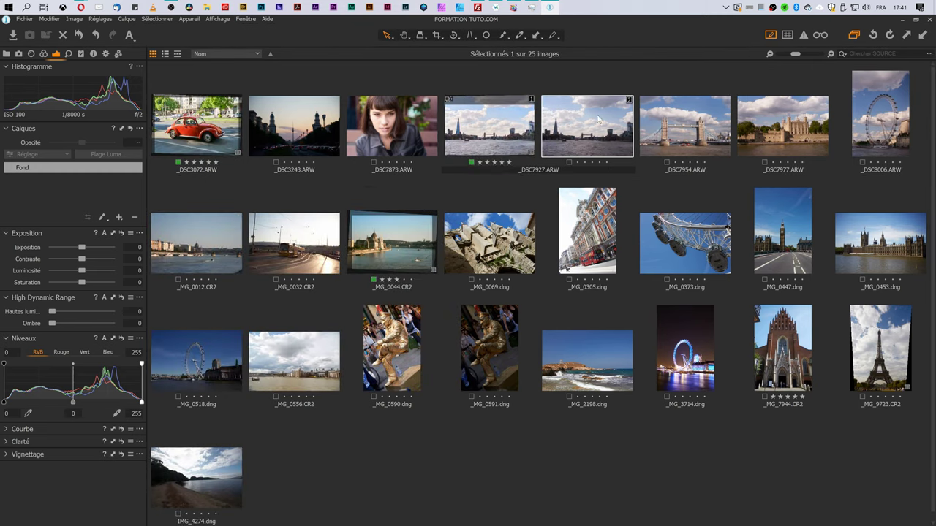
left_click(399, 249)
right_click(399, 249)
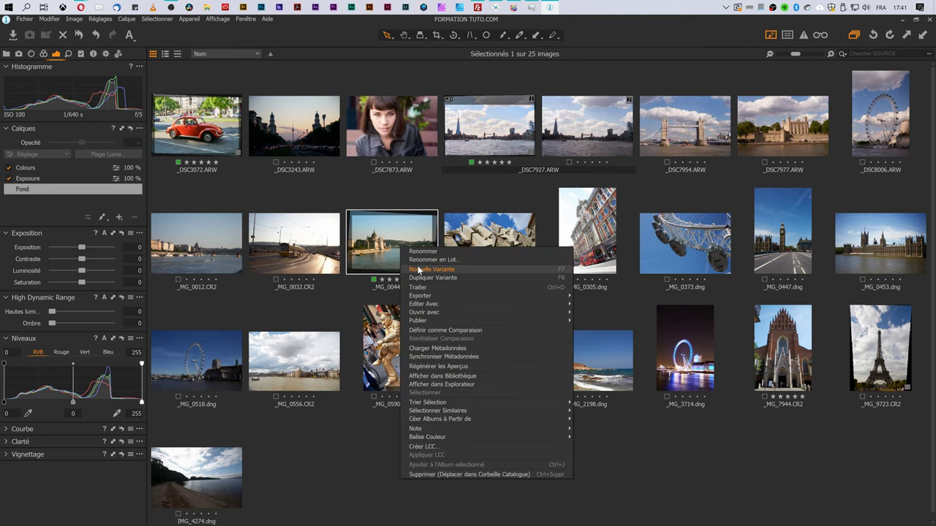
left_click(417, 269)
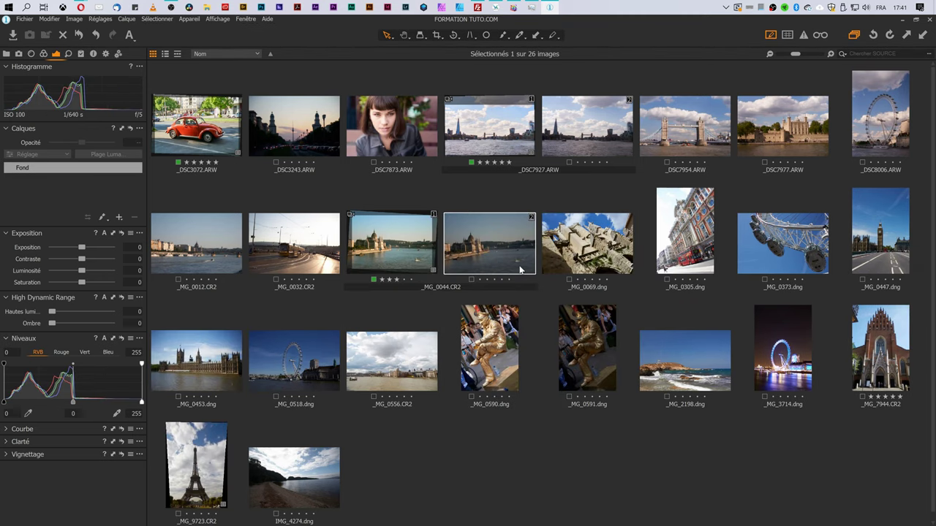
Create a new variant of the red Beetle _DSC3072.ARW and open it large in the viewer
left_click(219, 135)
right_click(220, 133)
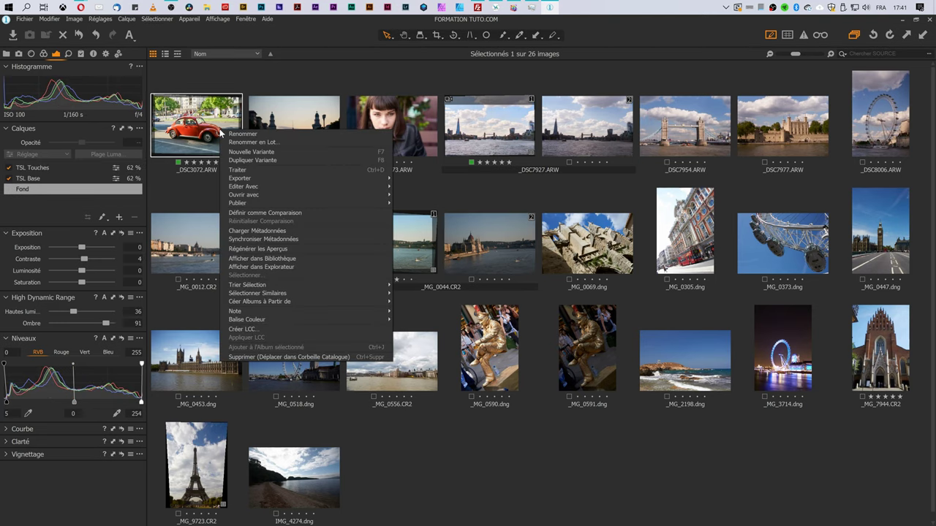
left_click(277, 160)
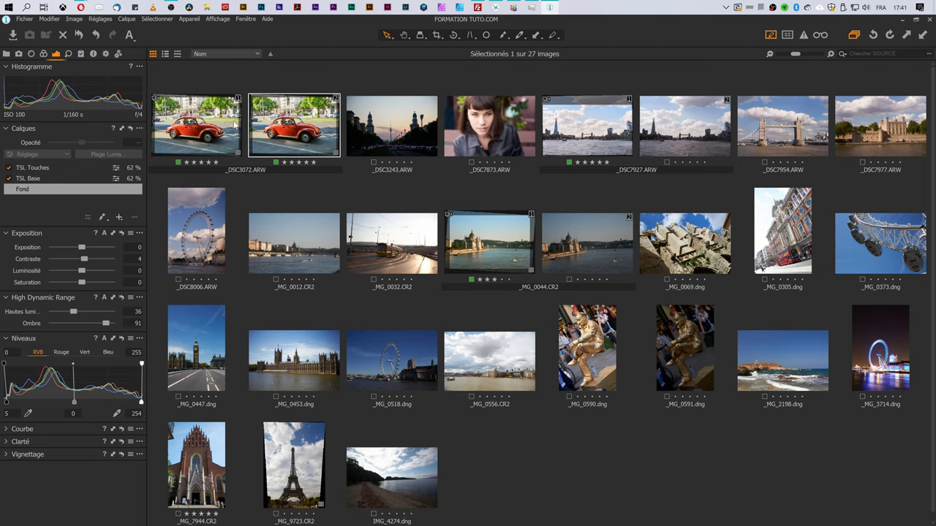
double_click(304, 130)
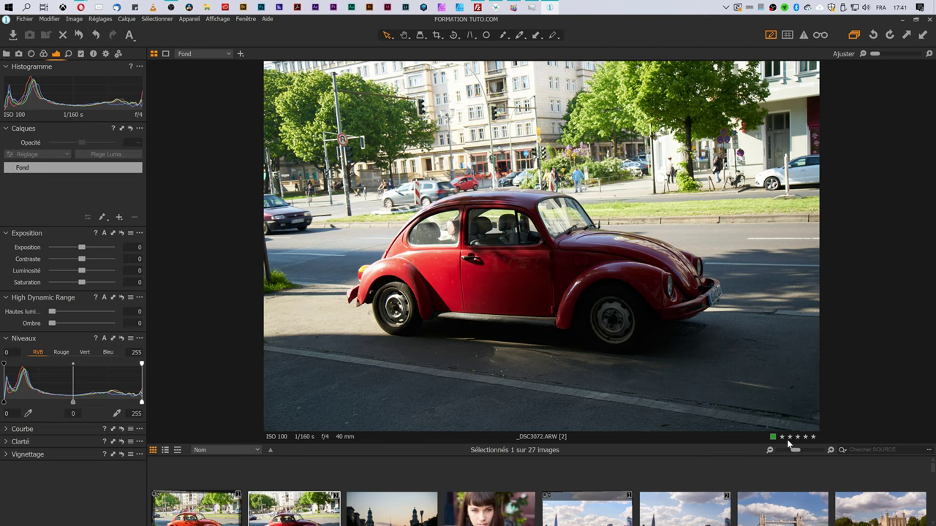
Shrink the filmstrip thumbnails and open the Tower Bridge variant _DSC7927.ARW [2] in the viewer
left_click_drag(795, 450, 784, 449)
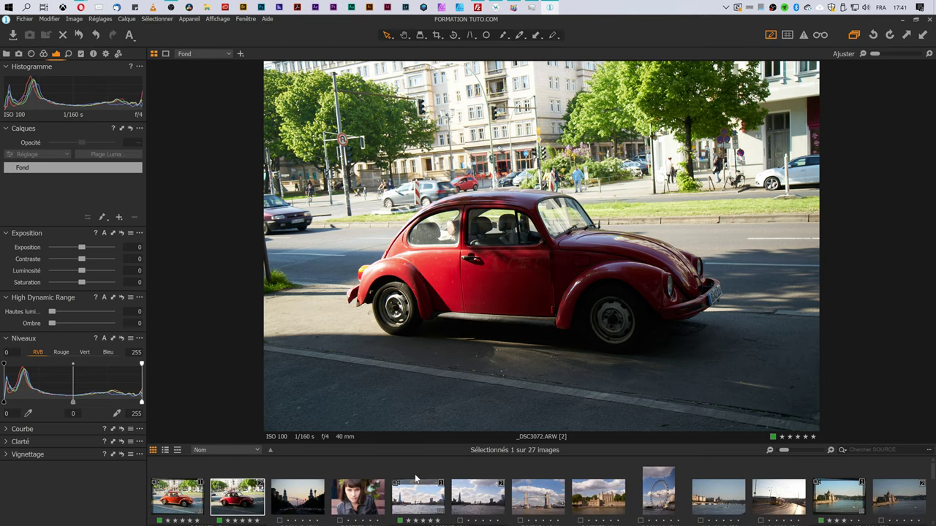
left_click(469, 501)
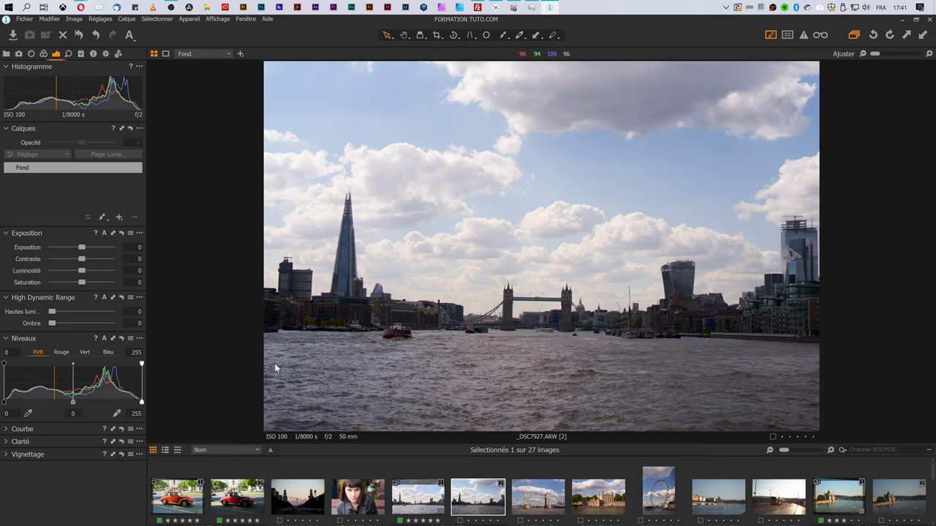
Hide the browser strip so _DSC7927.ARW [2] fills the workspace
key("ctrl+shift+b")
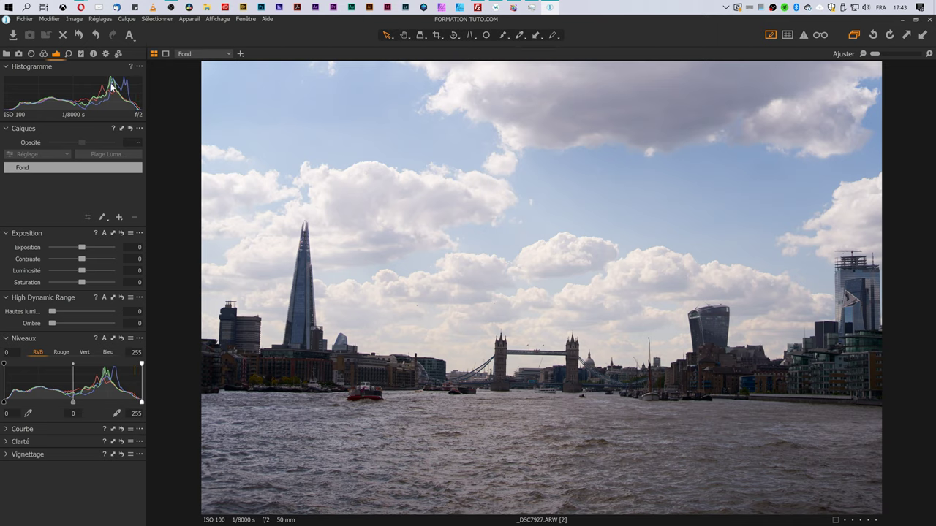
Try rotation angles of -0,4, -1,1 and -0,9 degrees in Rotation & Inversion
left_click(31, 55)
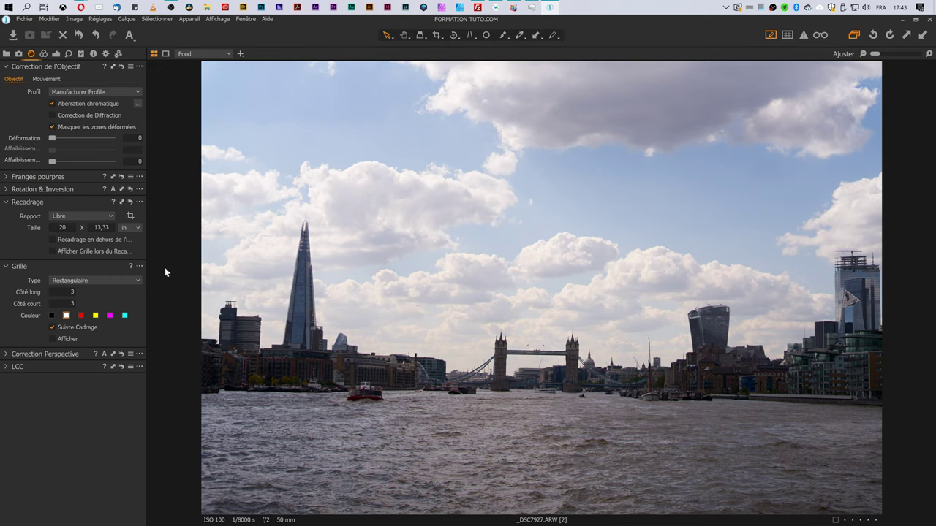
left_click(9, 189)
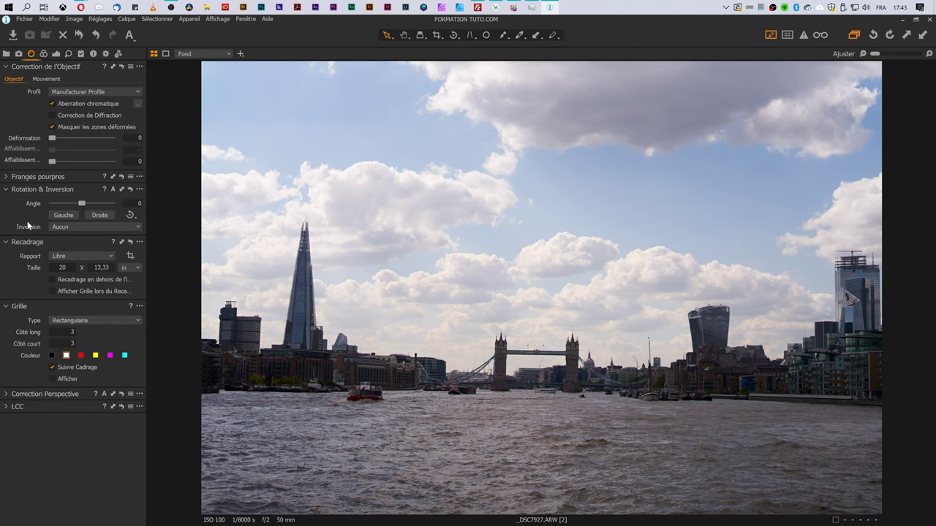
type("-0,4")
key("Return")
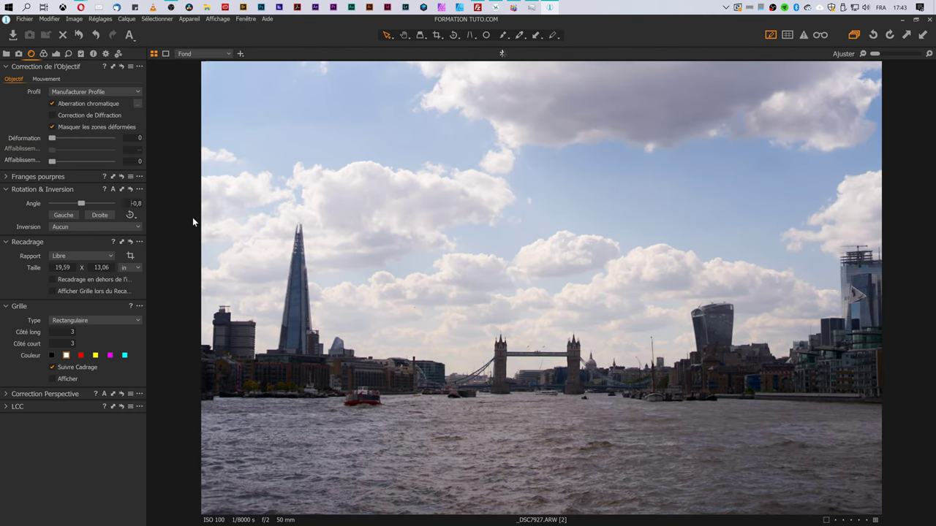
type("-1,1")
key("Return")
type("-0,9")
key("Return")
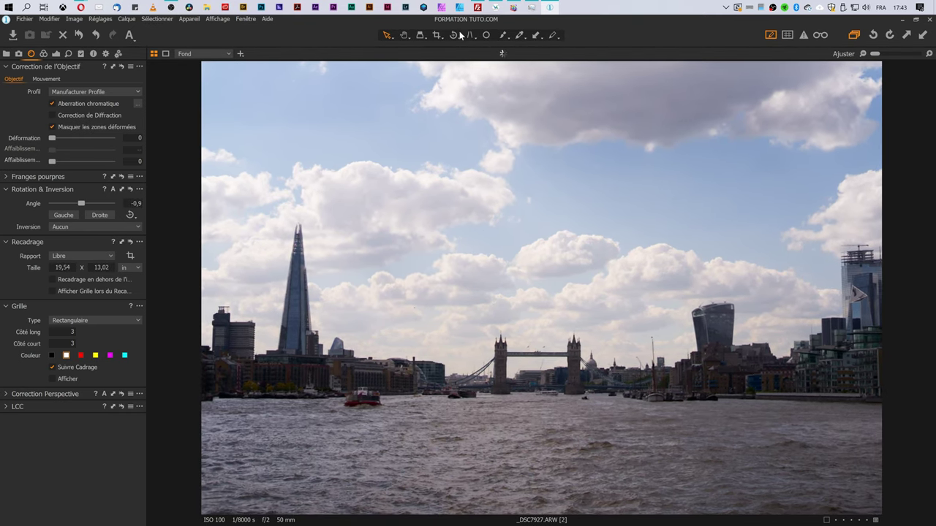
Straighten the photo with the Rotate tool to settle at -1,13 degrees
left_click(456, 36)
left_click(468, 57)
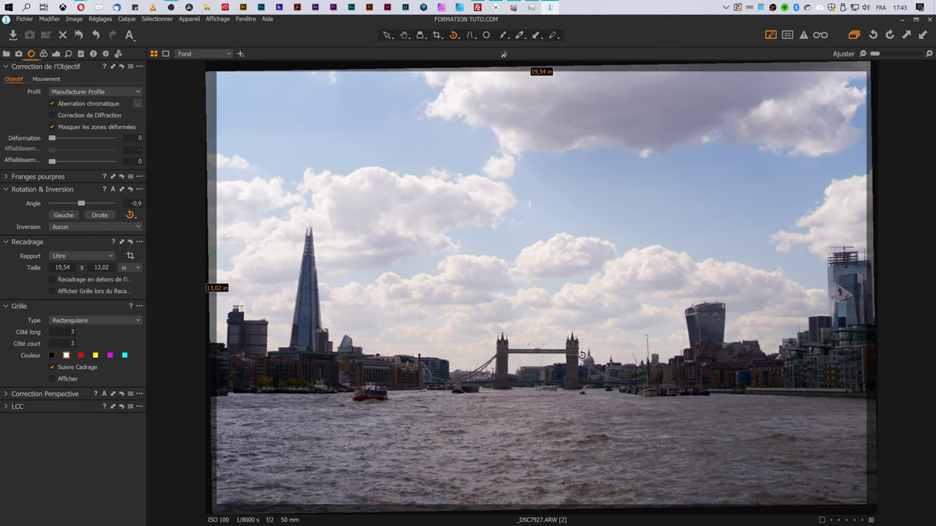
left_click_drag(568, 354, 556, 380)
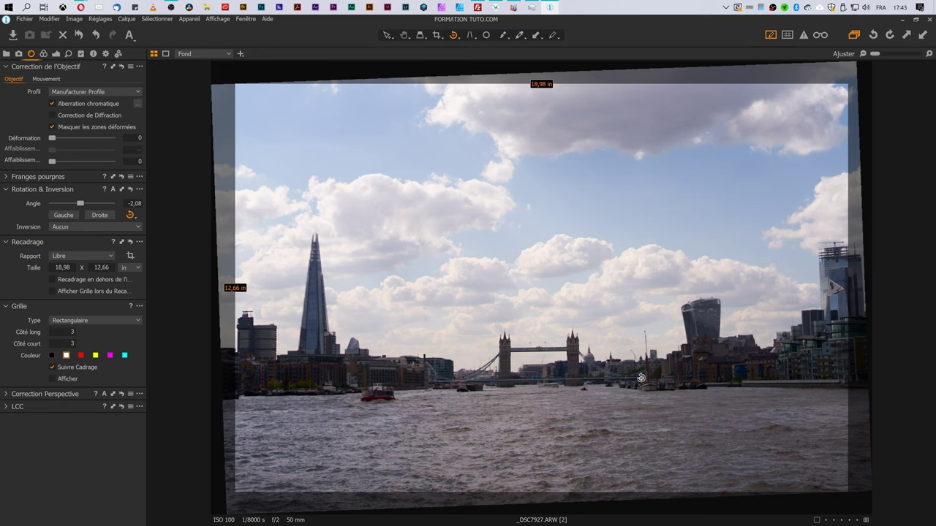
left_click_drag(640, 377, 641, 379)
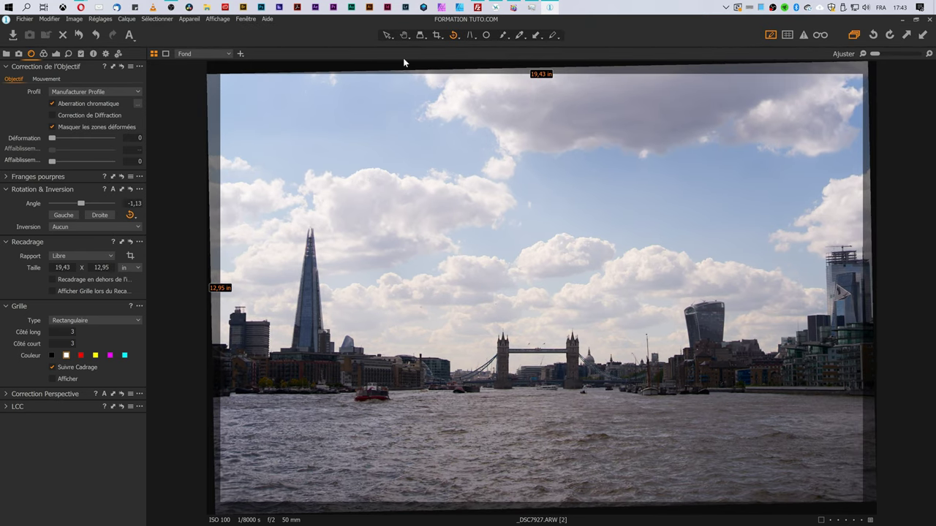
left_click(388, 36)
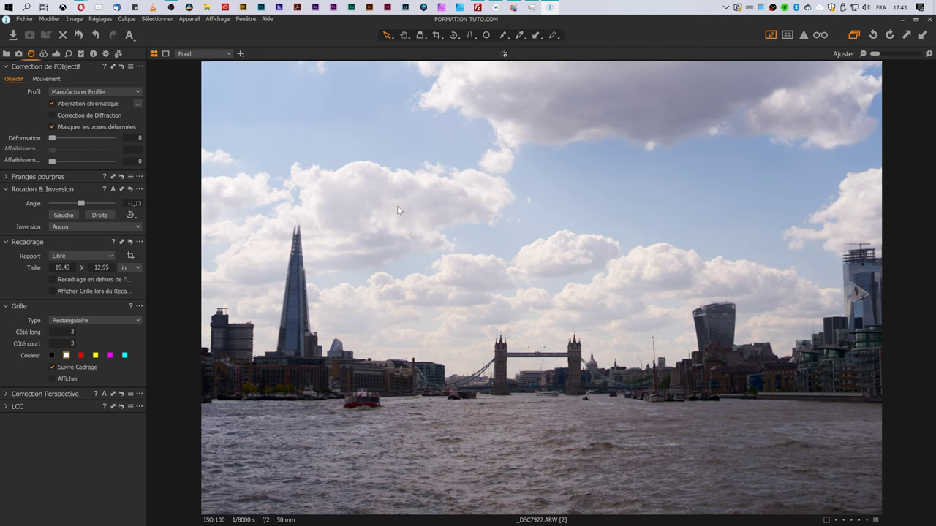
Set the crop ratio to 16x9 and lower the top edge to trim sky
left_click(440, 36)
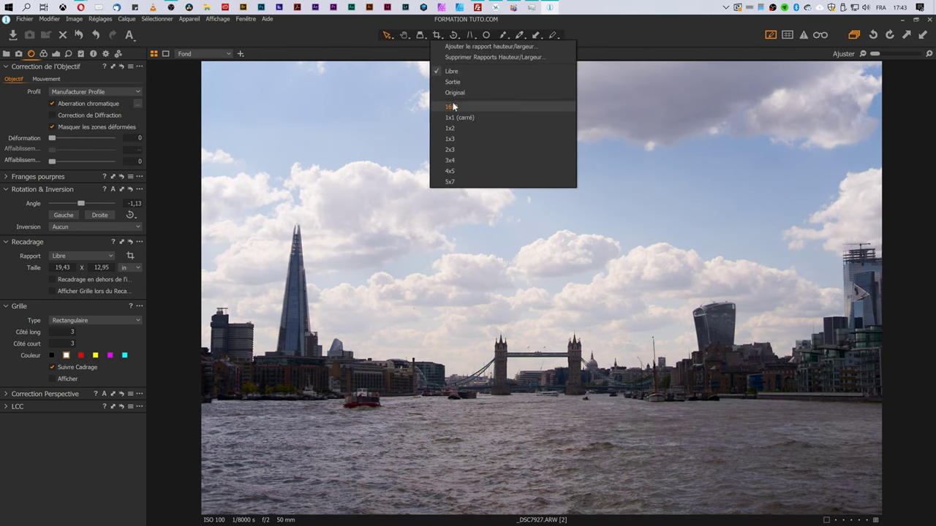
left_click(453, 107)
key("c")
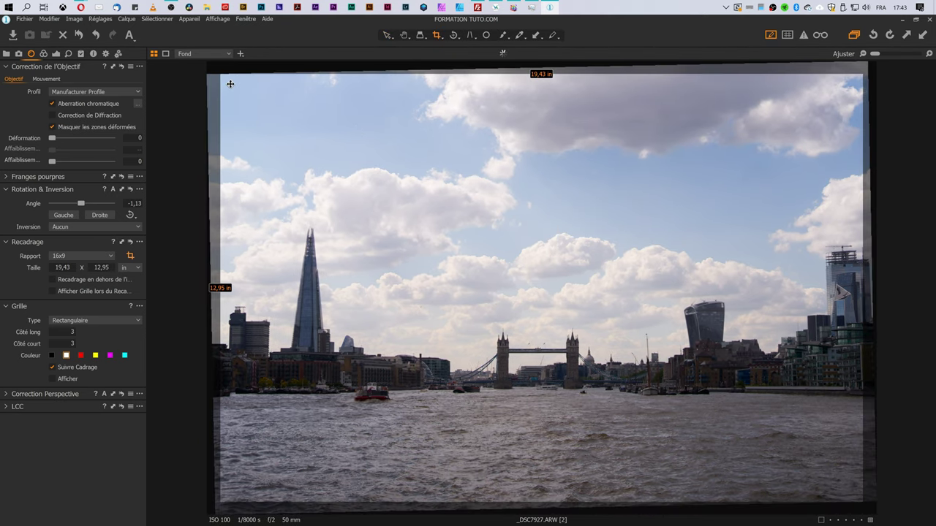
mouse_move(219, 74)
left_mouse_down()
mouse_move(227, 78)
mouse_move(213, 66)
left_mouse_up()
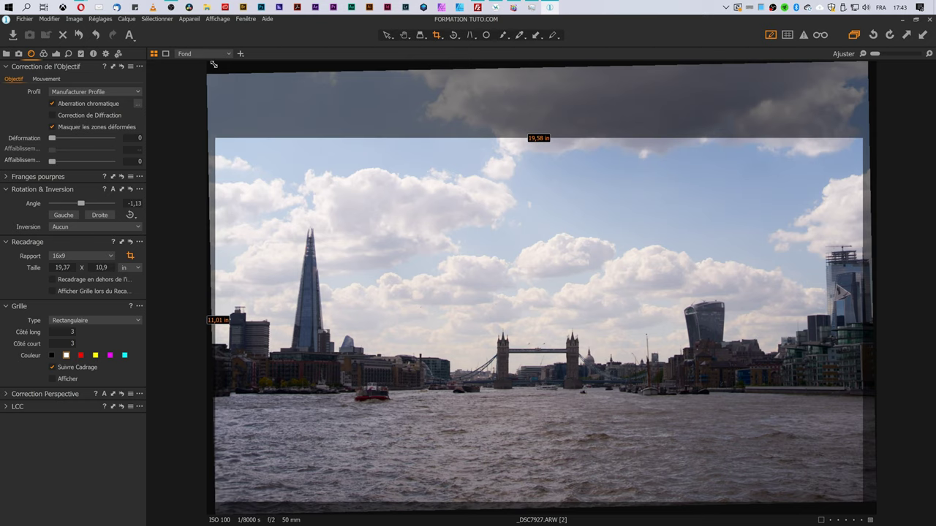
Refine the 16:9 crop with a composition grid and apply it at 19,6 × 11,02 in
left_click(787, 34)
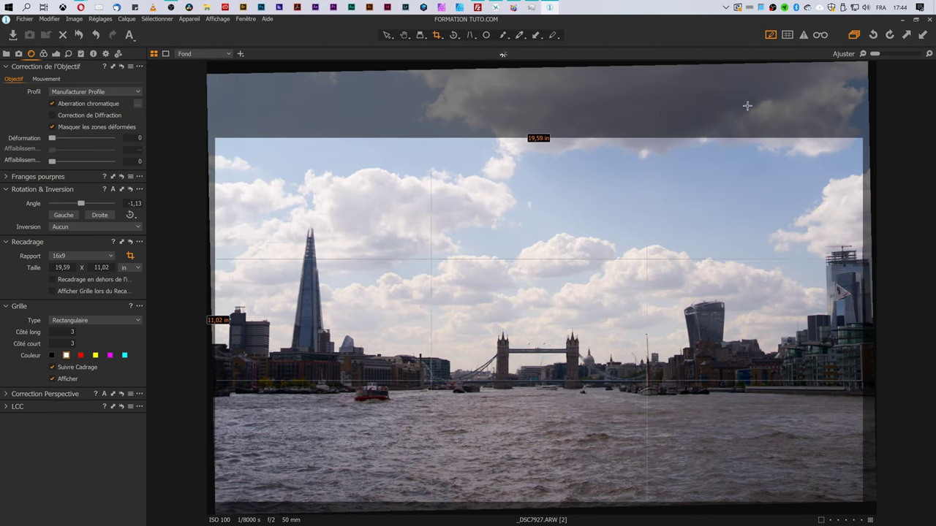
mouse_move(862, 138)
left_mouse_down()
mouse_move(788, 180)
mouse_move(863, 138)
left_mouse_up()
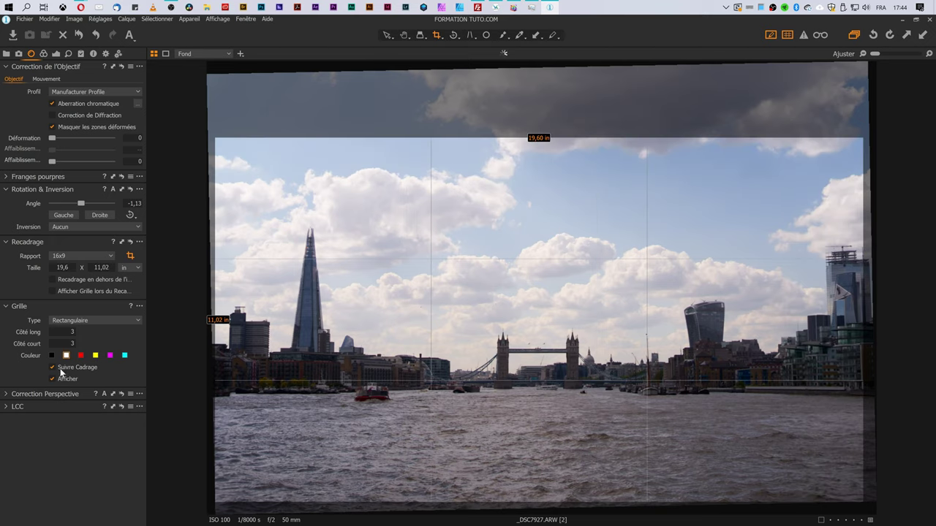
left_click(55, 368)
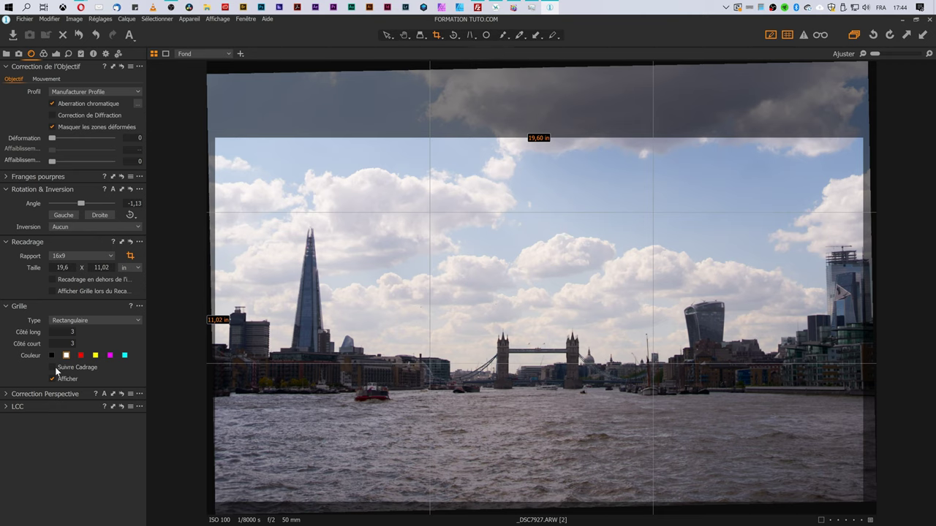
left_click(56, 368)
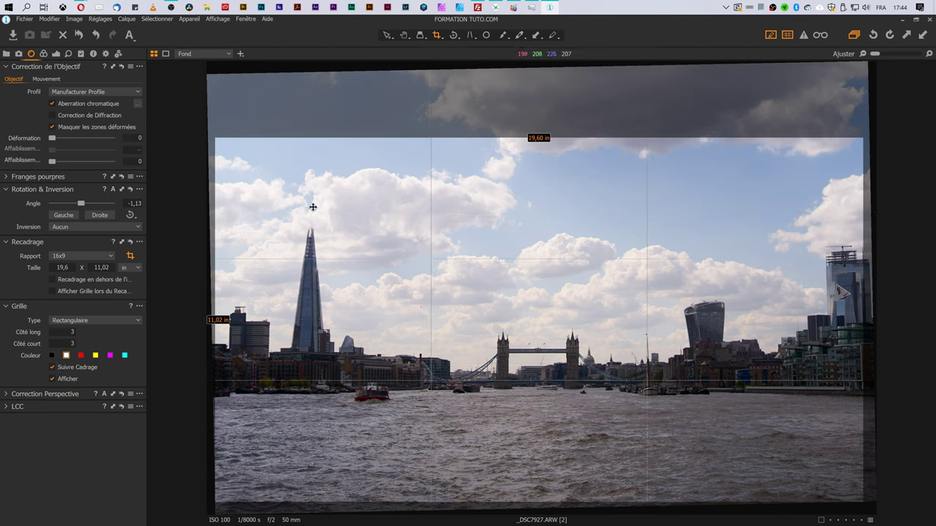
left_click_drag(563, 278, 565, 266)
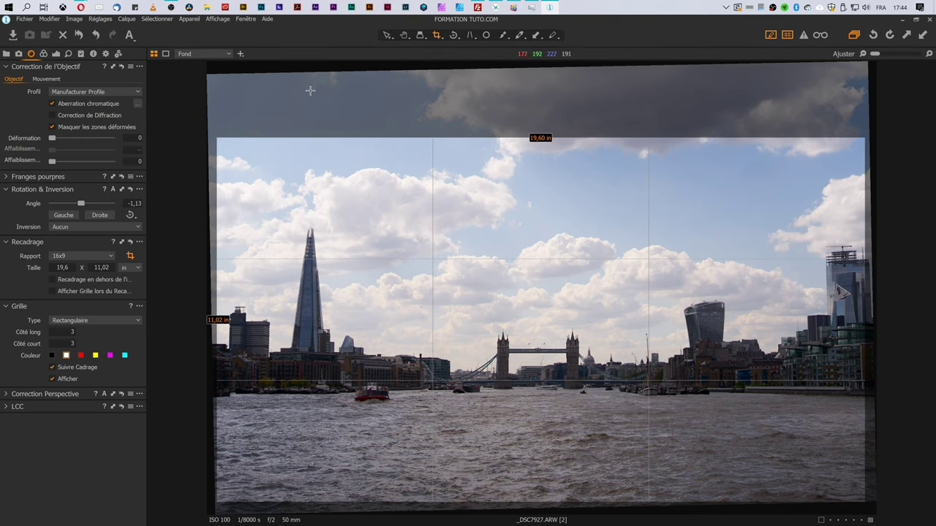
left_click(379, 32)
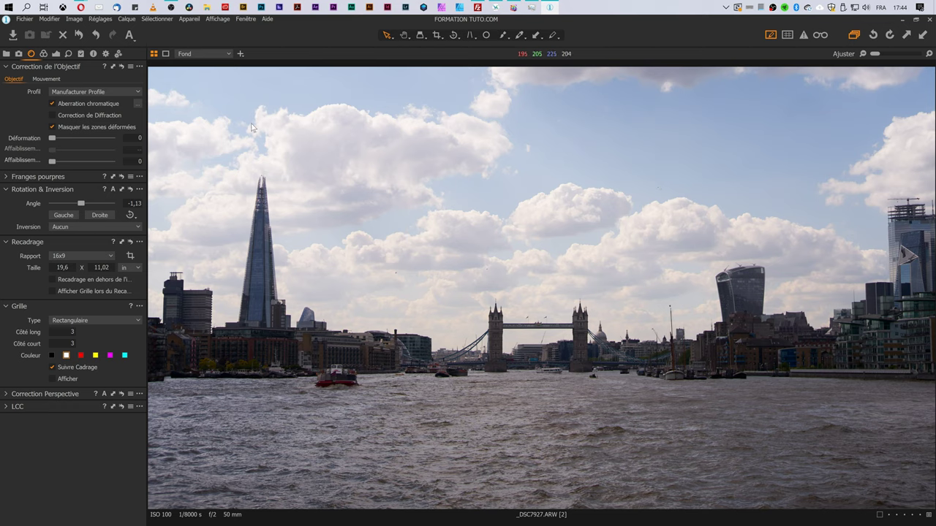
Add a new blank adjustment layer in the Exposure tab's Calques list
left_click(55, 53)
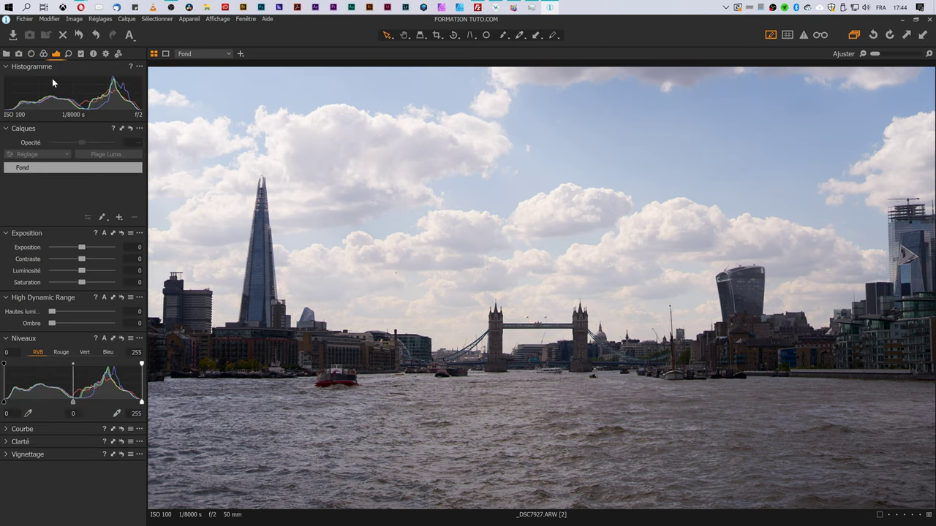
left_click(120, 218)
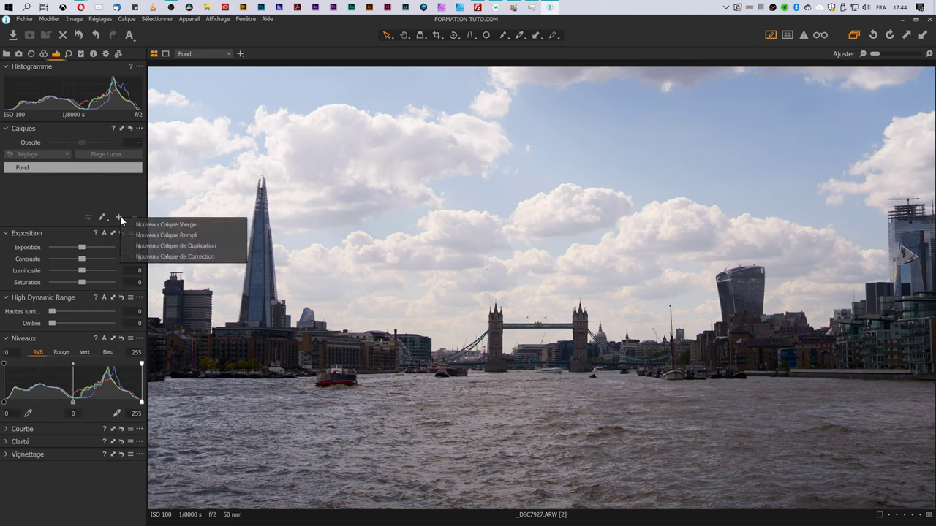
left_click(153, 224)
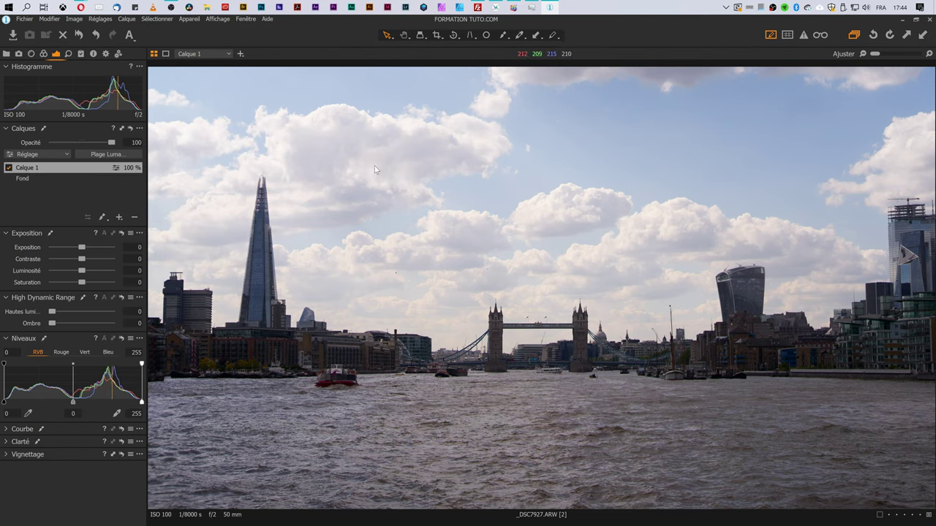
key("ctrl+m")
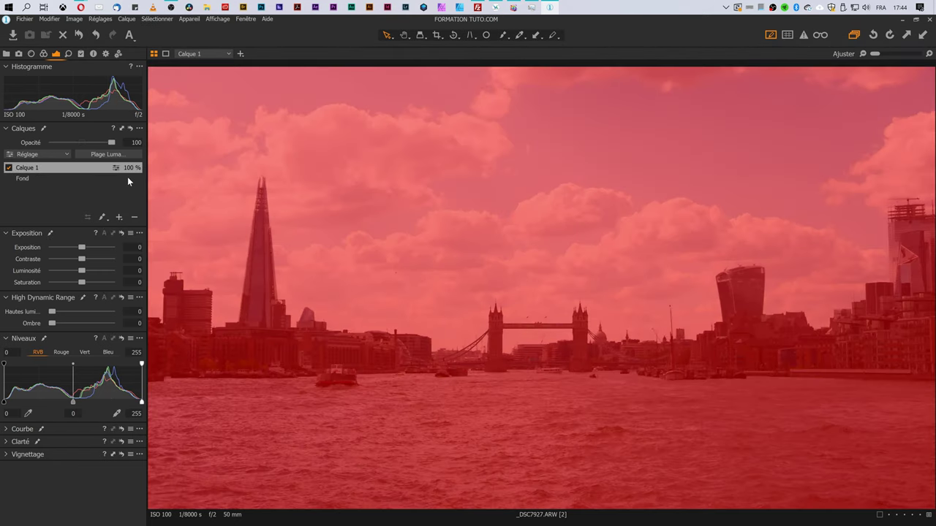
key("m")
Rename the new layer to 'Exposition'
double_click(42, 168)
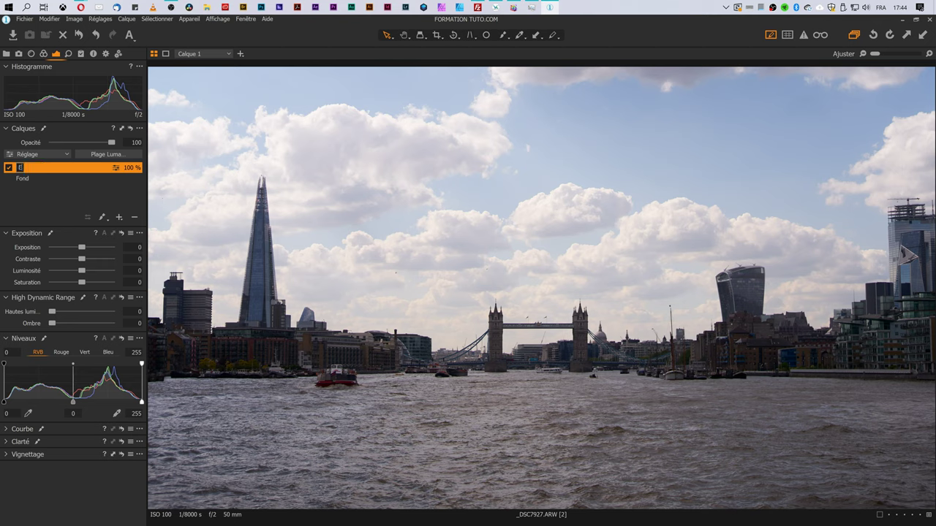
type("Exposition")
key("Return")
Set exposure 0,46, contrast 16, highlights 66 and shadows 18, checking highlight clipping
left_click_drag(82, 247, 95, 259)
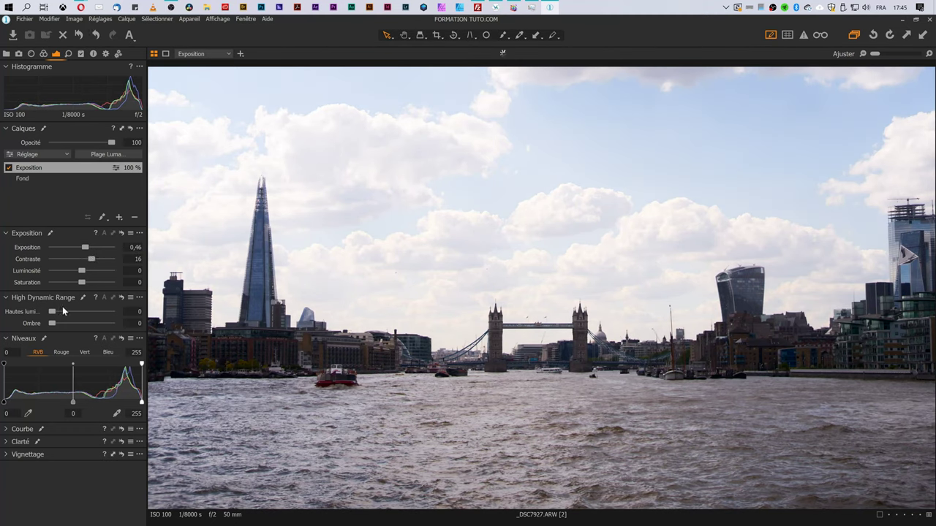
left_click_drag(52, 311, 94, 312)
left_click(804, 35)
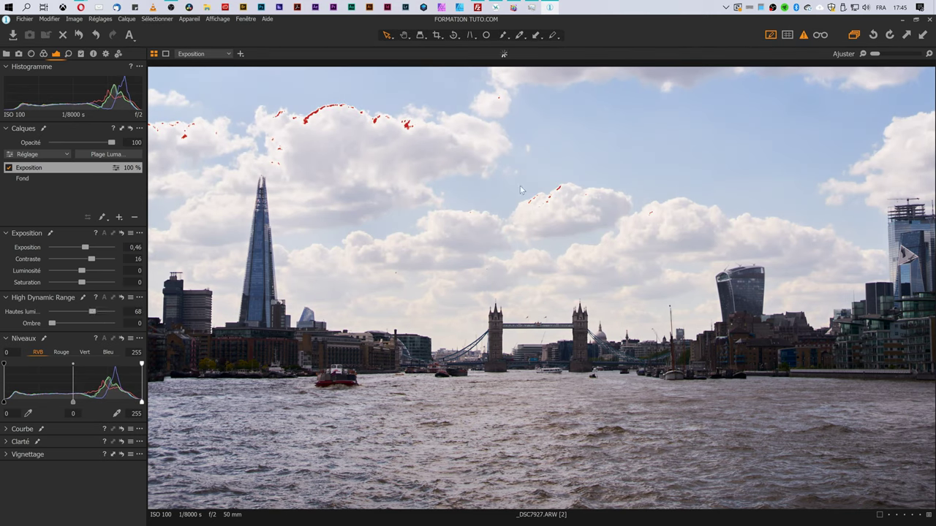
mouse_move(92, 312)
left_mouse_down()
mouse_move(115, 311)
mouse_move(92, 313)
left_mouse_up()
left_click(803, 36)
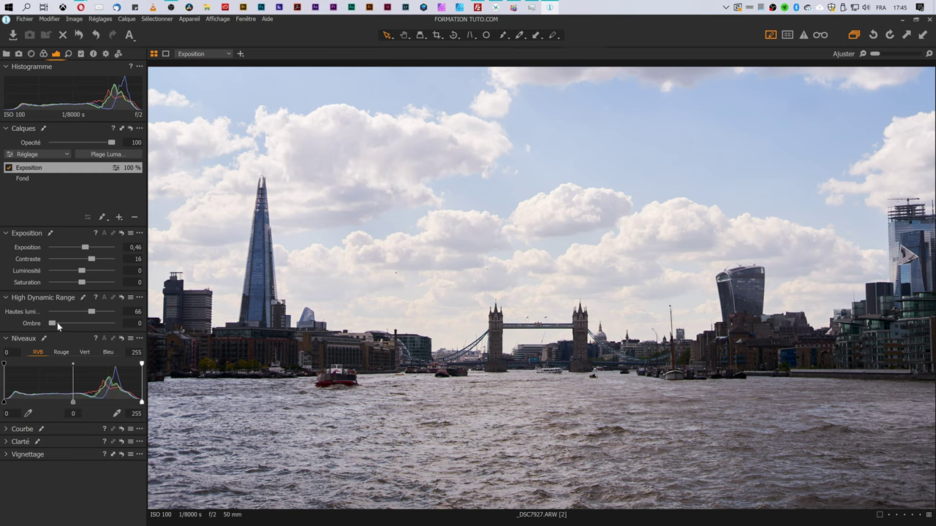
left_click_drag(54, 323, 65, 323)
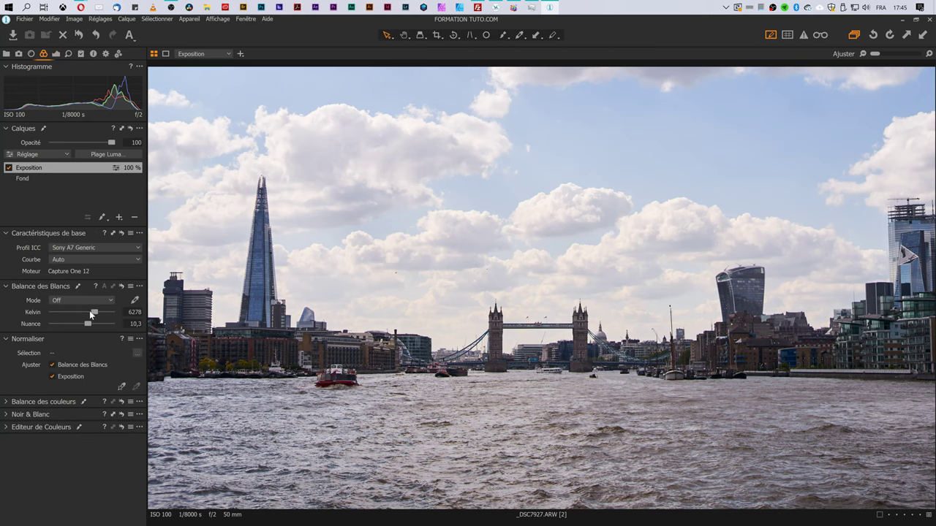
Warm the white balance with a higher Kelvin and float the Layers panel as its own window
left_click_drag(90, 310, 98, 314)
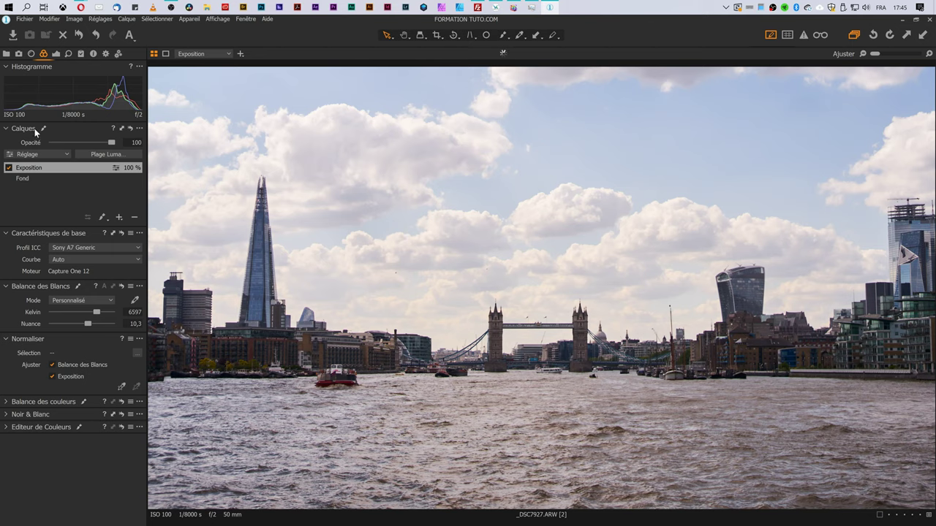
left_click_drag(34, 129, 216, 76)
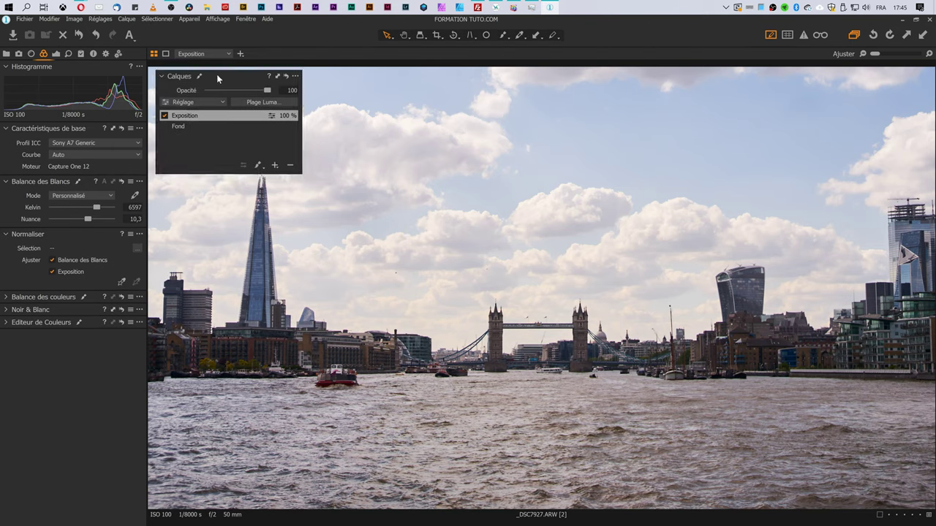
left_click(56, 54)
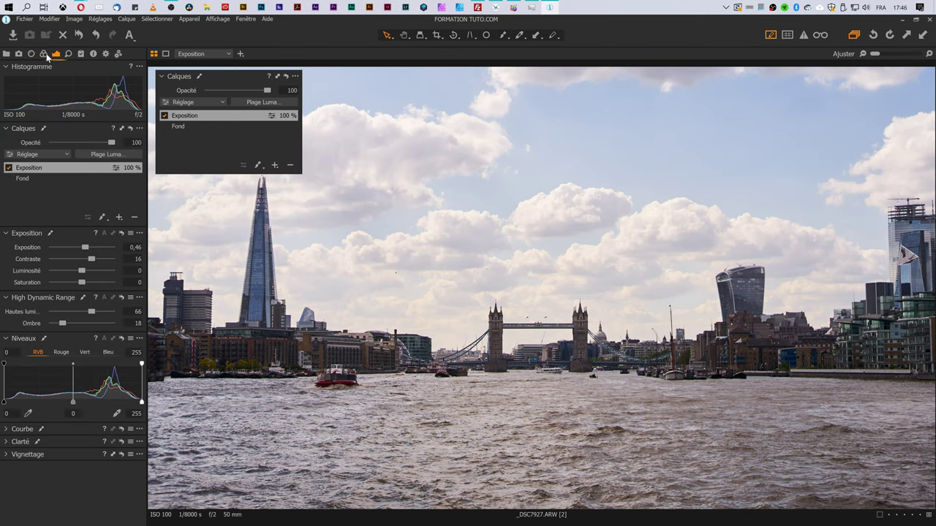
left_click(44, 54)
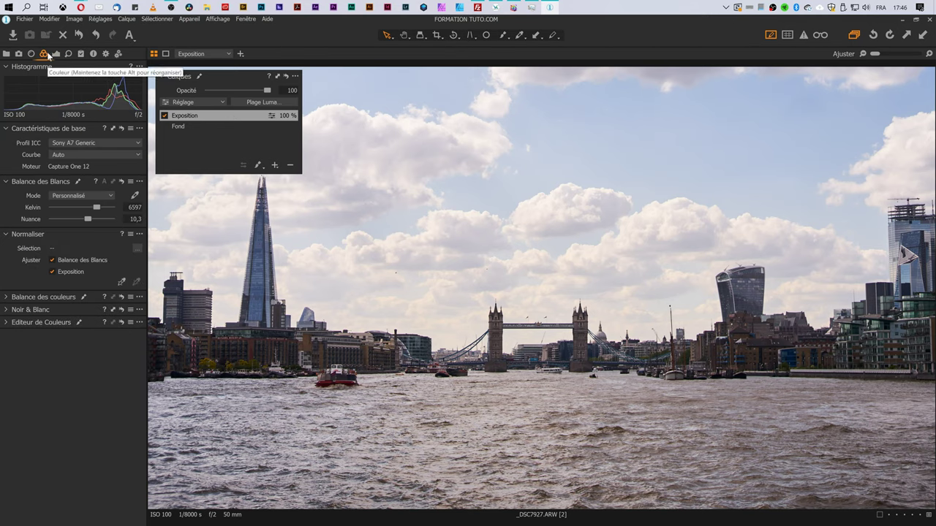
left_click(57, 54)
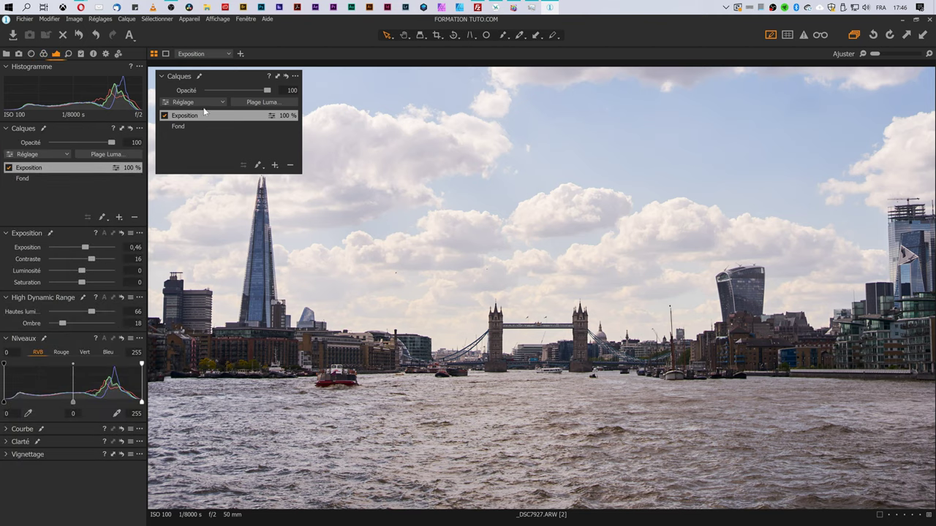
Toggle the Exposition layer off and on three times to compare, leaving it enabled
left_click(165, 116)
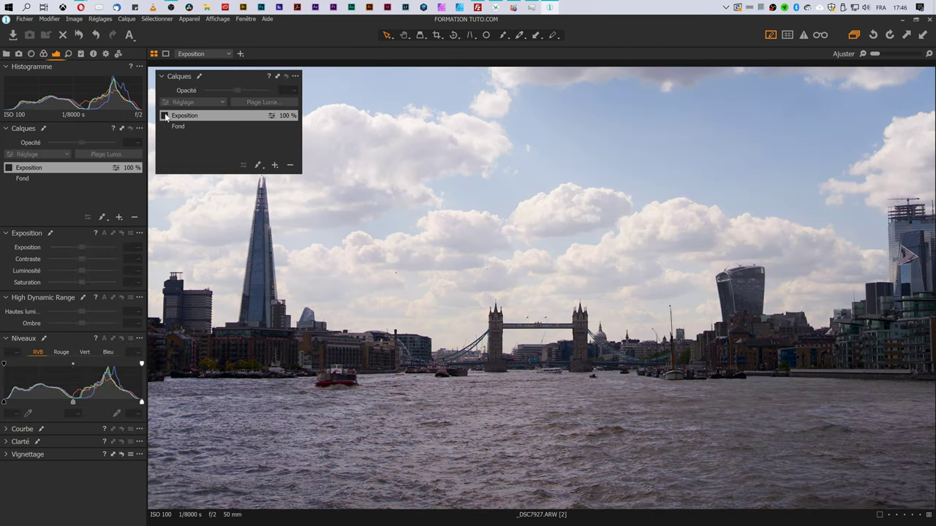
left_click(165, 116)
left_click(165, 116)
left_click(165, 116)
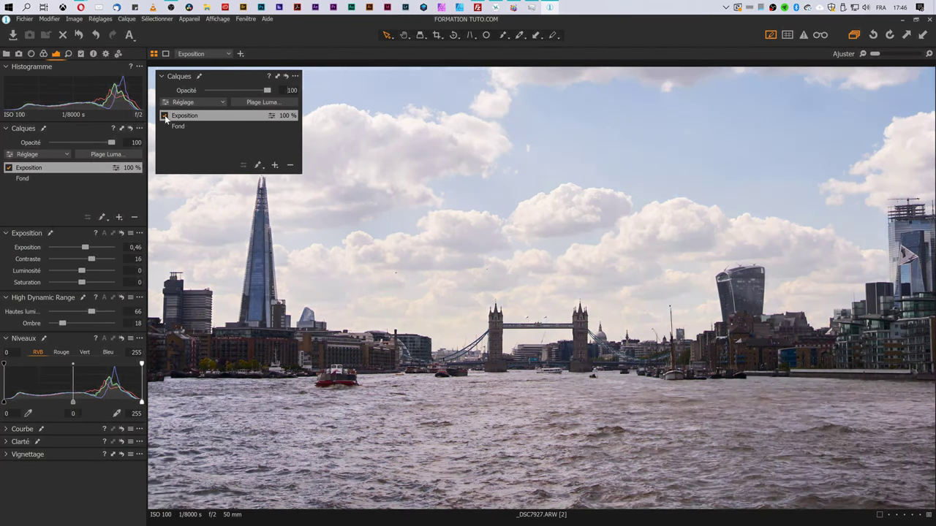
left_click(165, 116)
left_click(165, 116)
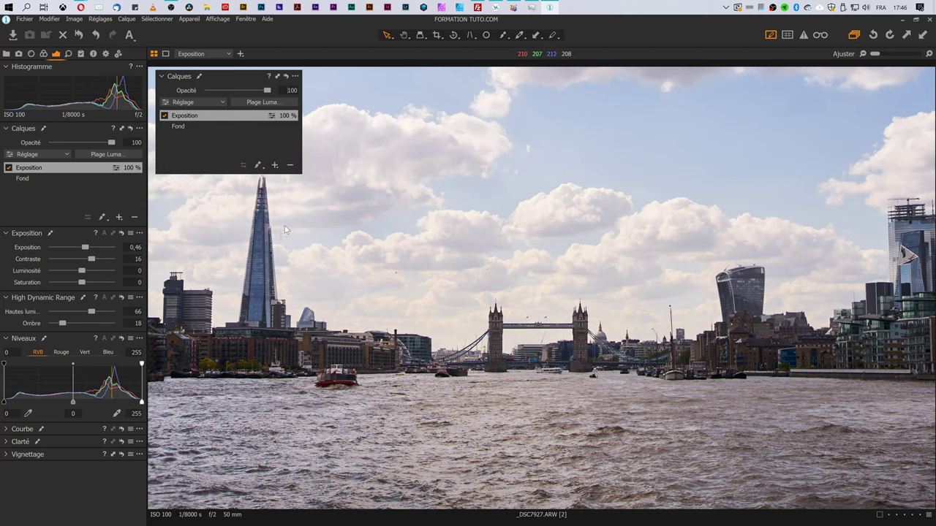
Add a new adjustment layer named Couleur
left_click(274, 166)
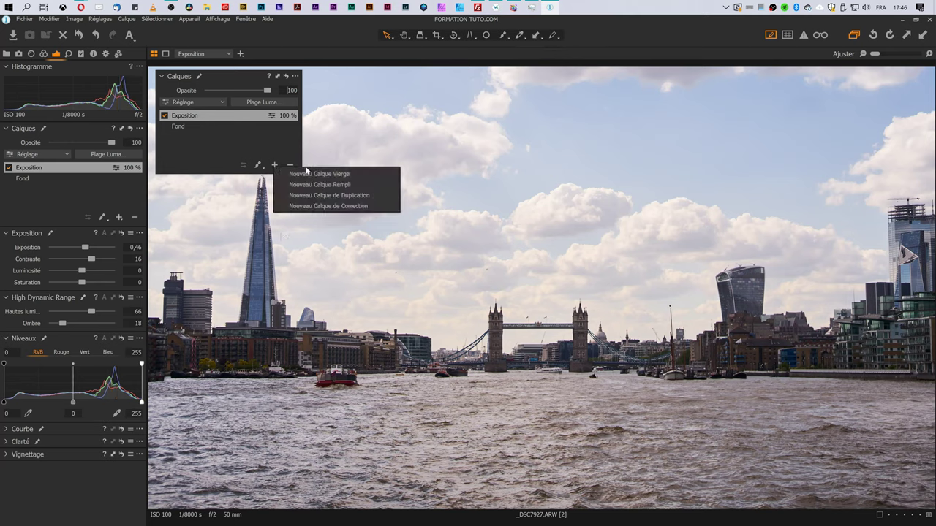
left_click(300, 183)
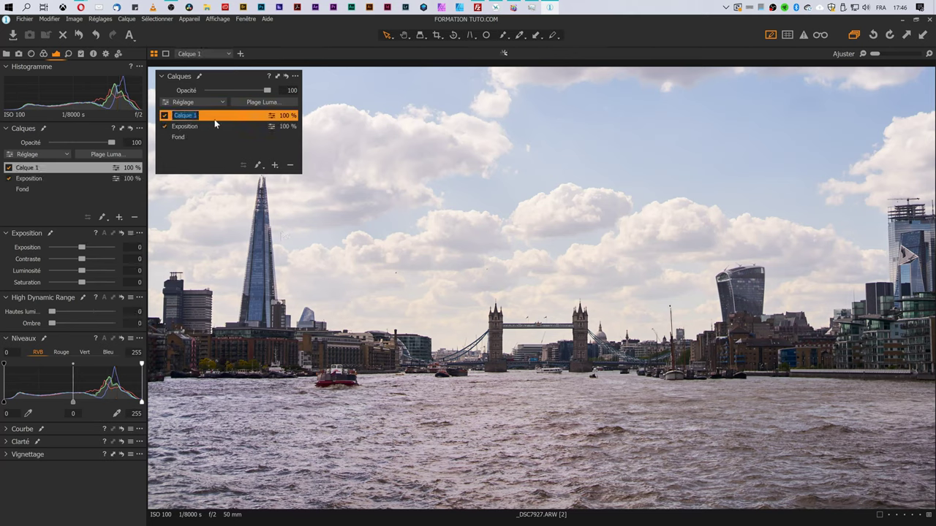
type("Couleur")
key("Return")
left_click_drag(240, 74, 235, 73)
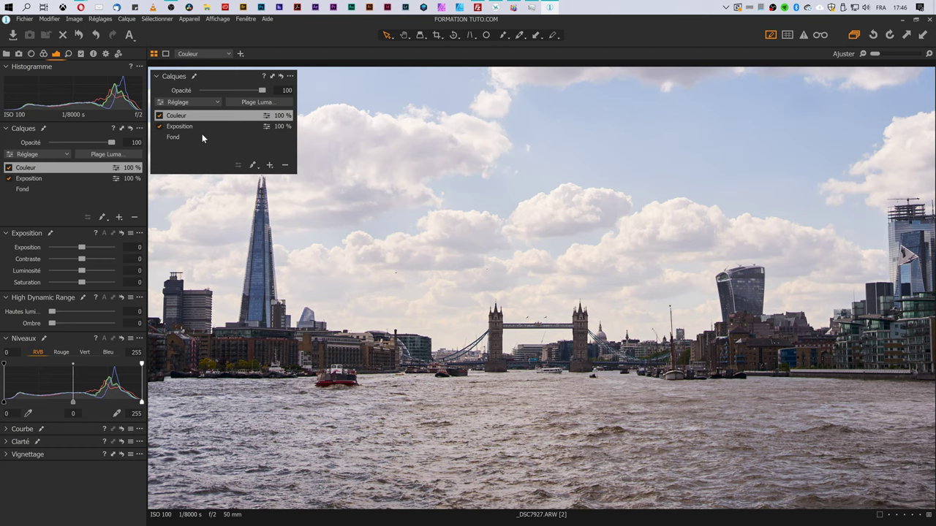
Push the master Colour Balance wheel toward cool blue-cyan, then rename the layer Tamise
left_click(43, 53)
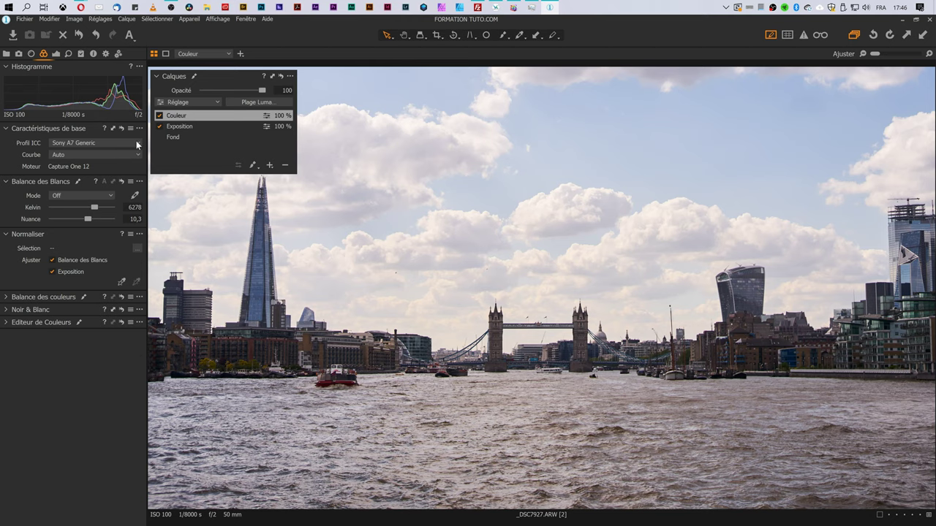
left_click(8, 323)
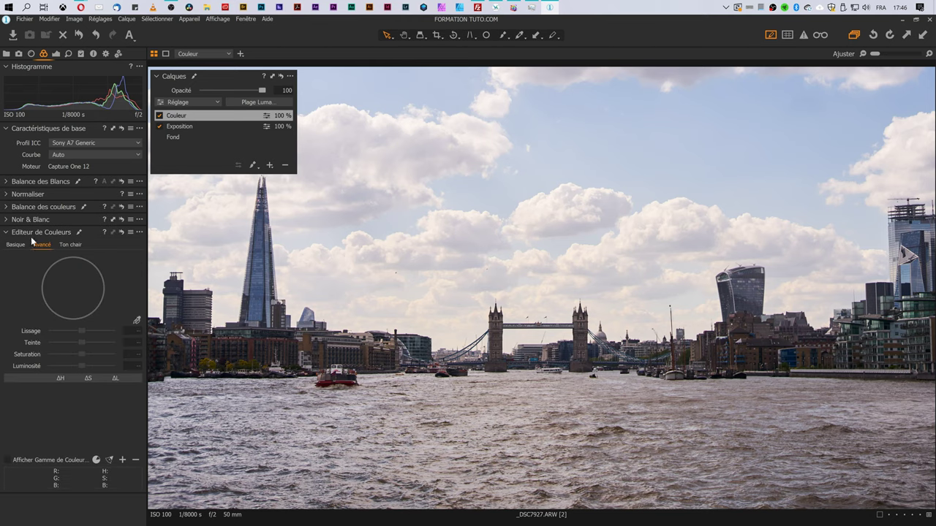
left_click(8, 209)
left_click(19, 131)
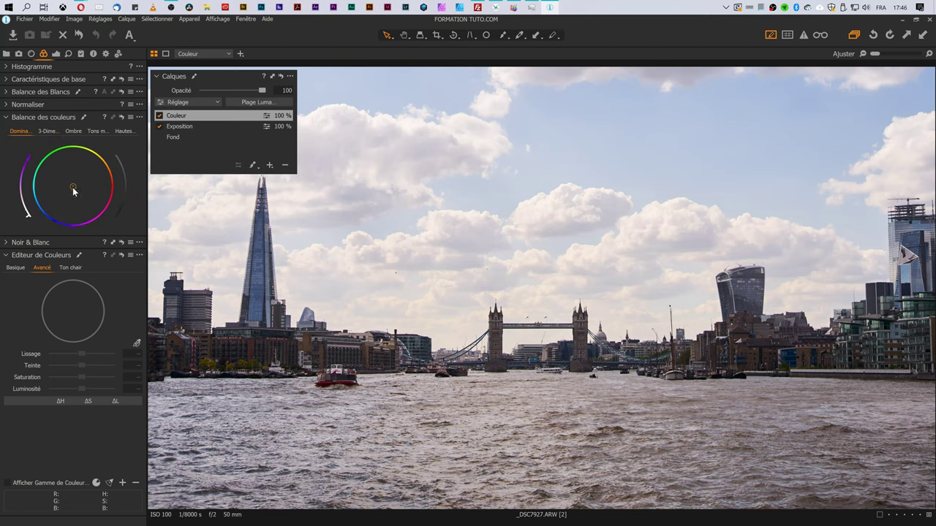
mouse_move(73, 185)
left_mouse_down()
mouse_move(68, 199)
mouse_move(47, 199)
left_mouse_up()
left_click_drag(21, 183, 23, 172)
mouse_move(67, 192)
left_mouse_down()
mouse_move(47, 199)
mouse_move(55, 208)
mouse_move(51, 199)
left_mouse_up()
double_click(195, 118)
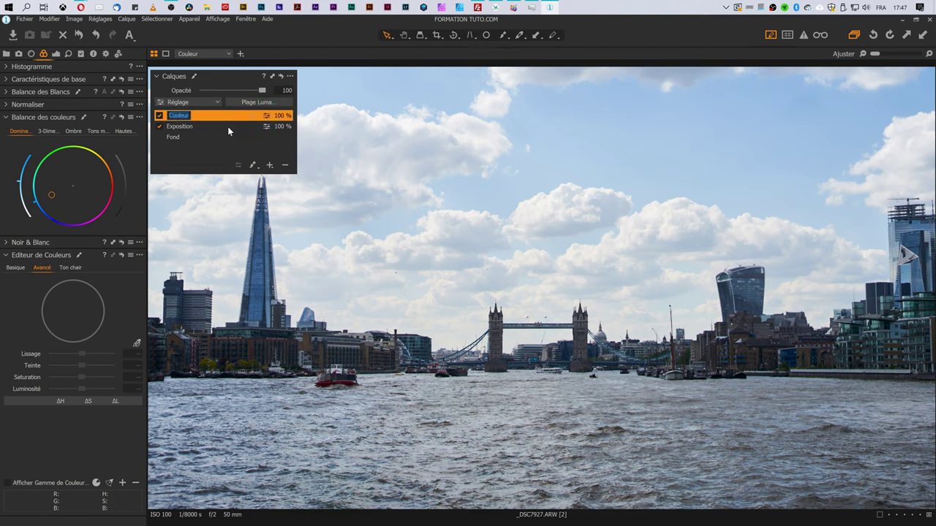
type("Tamise")
key("Return")
Mask Tamise to the river with a tight linear gradient from the waterline down
key("m")
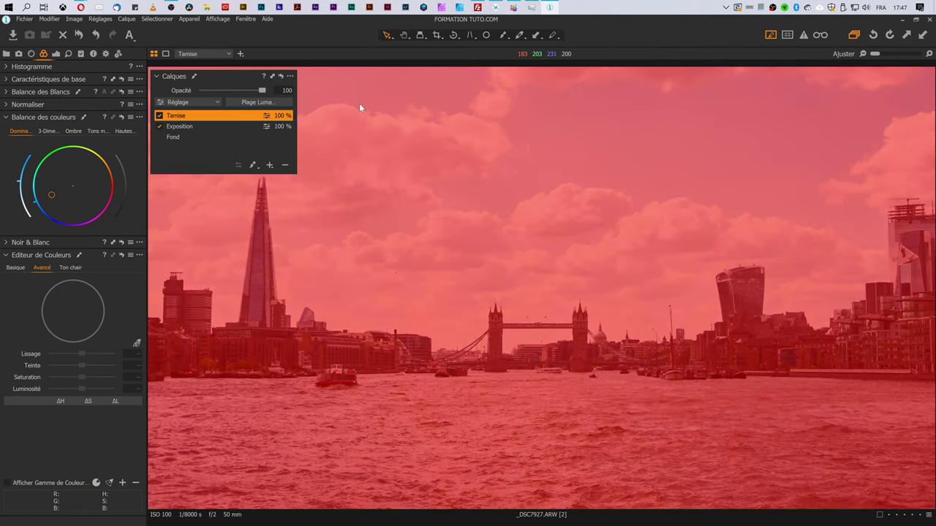
key("m")
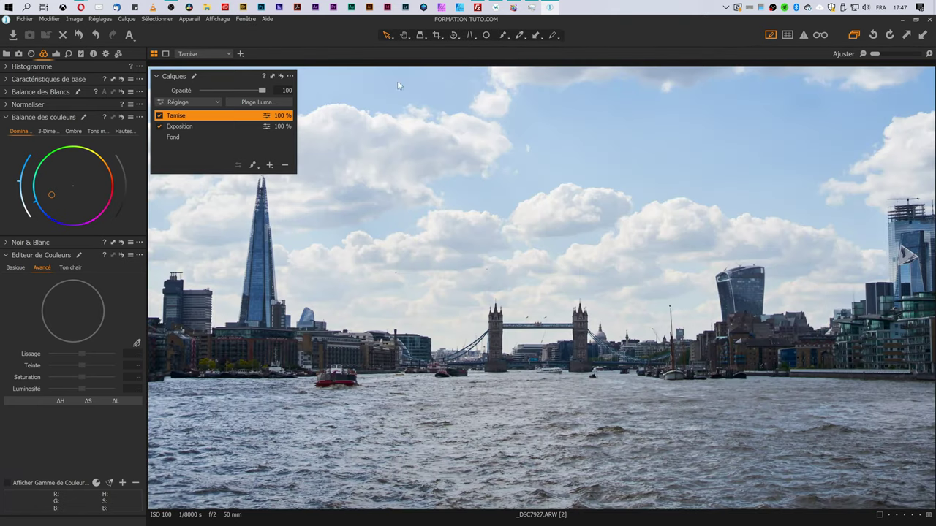
left_click(507, 39)
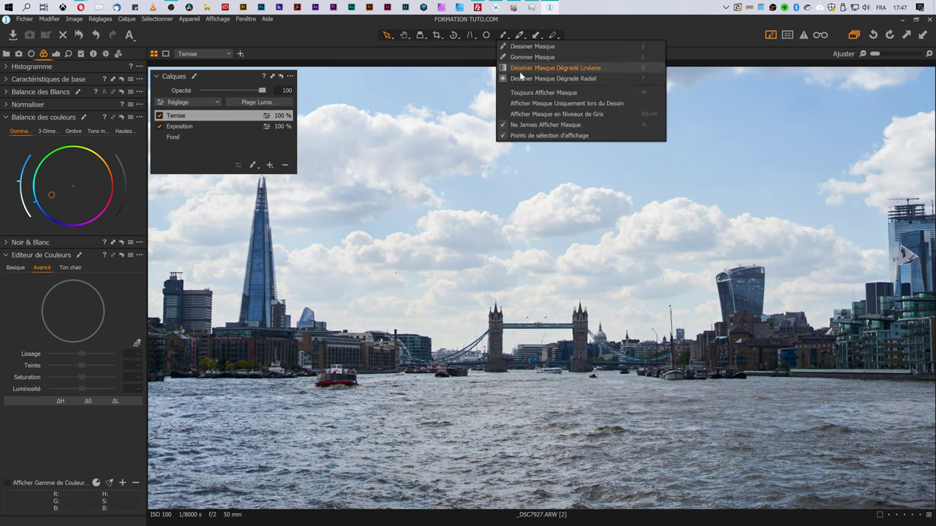
left_click(520, 71)
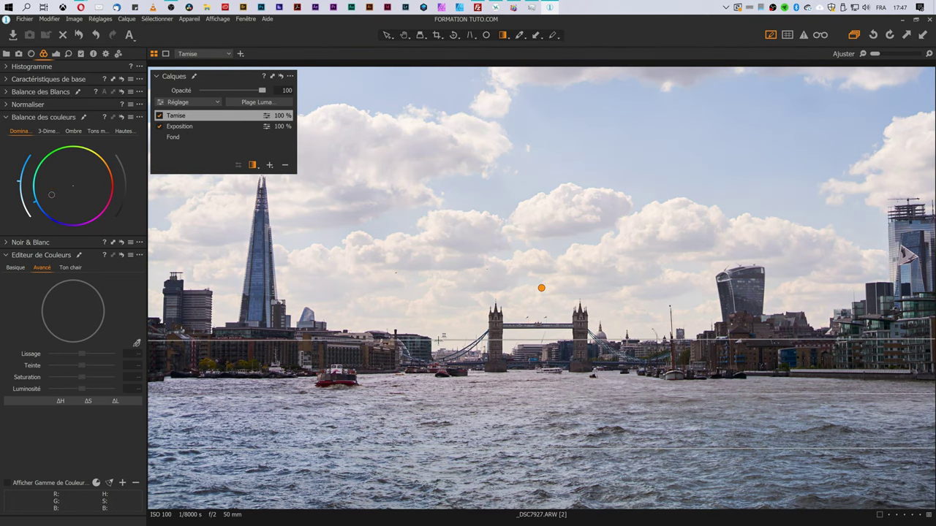
mouse_move(437, 449)
left_mouse_down()
mouse_move(442, 301)
mouse_move(441, 381)
mouse_move(447, 359)
left_mouse_up()
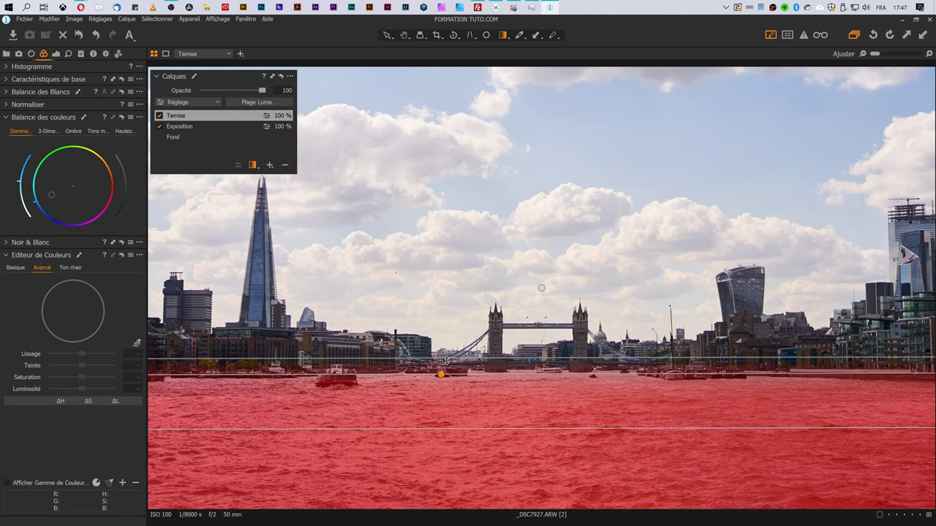
mouse_move(450, 428)
left_mouse_down()
mouse_move(454, 394)
mouse_move(440, 375)
left_mouse_up()
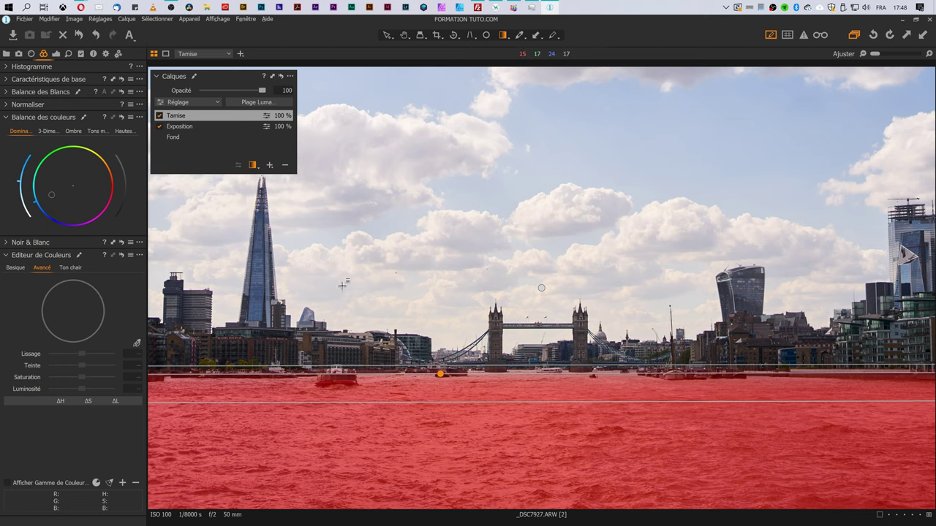
Switch to Erase Mask, bringing up the pixelise prompt, and move the prompt aside
left_click(503, 36)
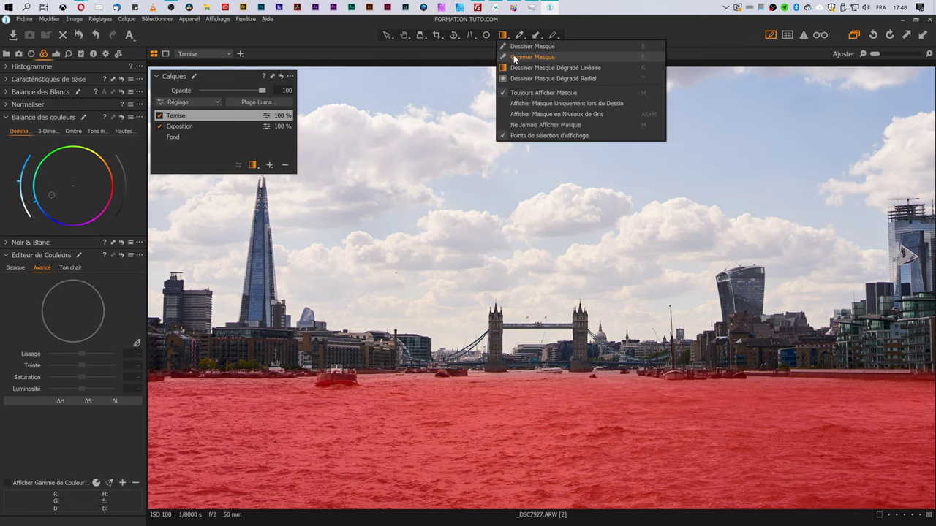
left_click(516, 58)
left_click(336, 379)
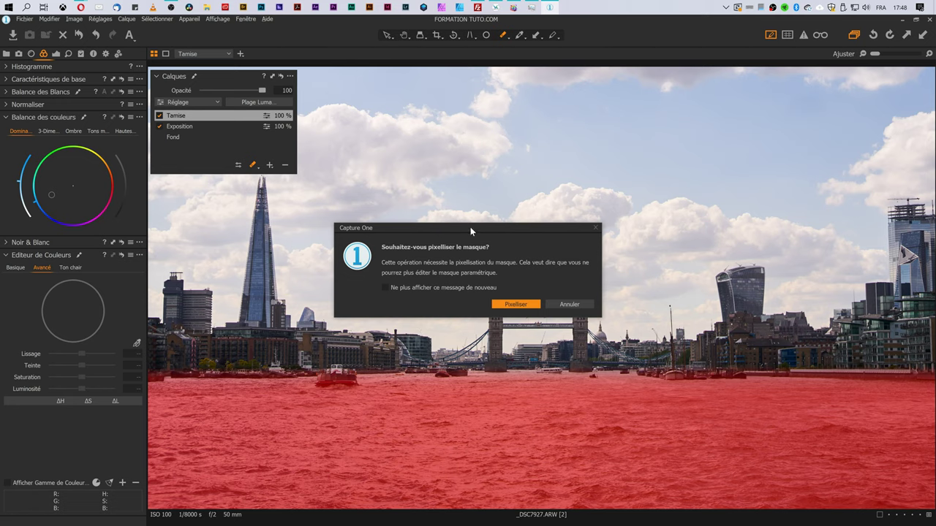
left_click_drag(471, 228, 433, 72)
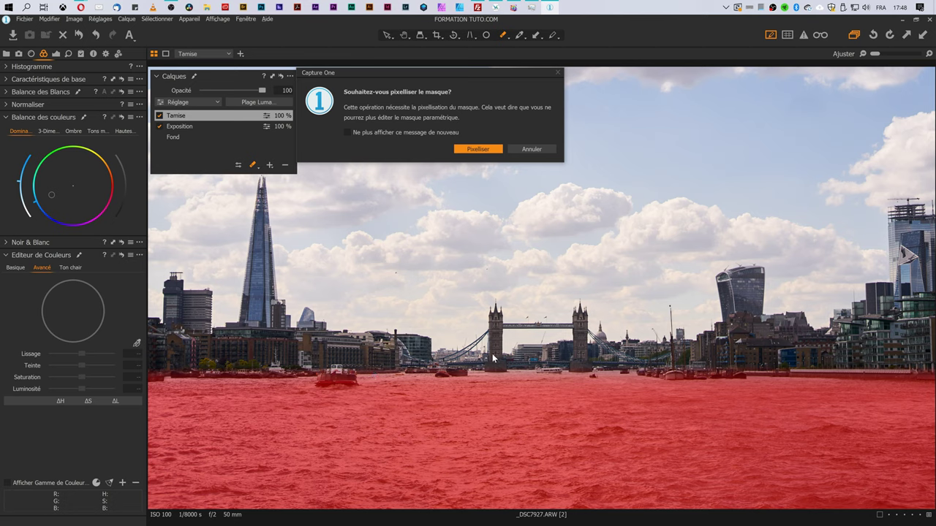
Confirm Pixelliser, then brush the Tamise mask off the red boat
left_click(489, 148)
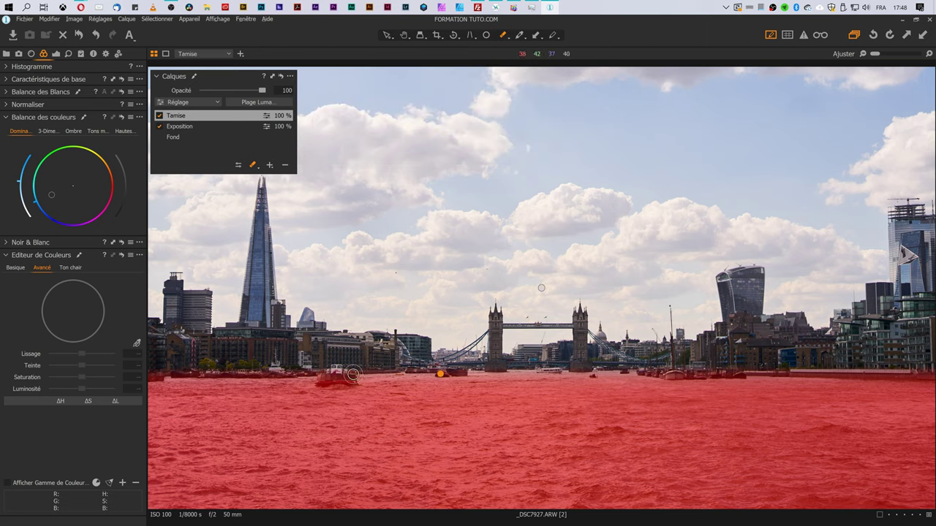
left_click_drag(346, 373, 332, 368)
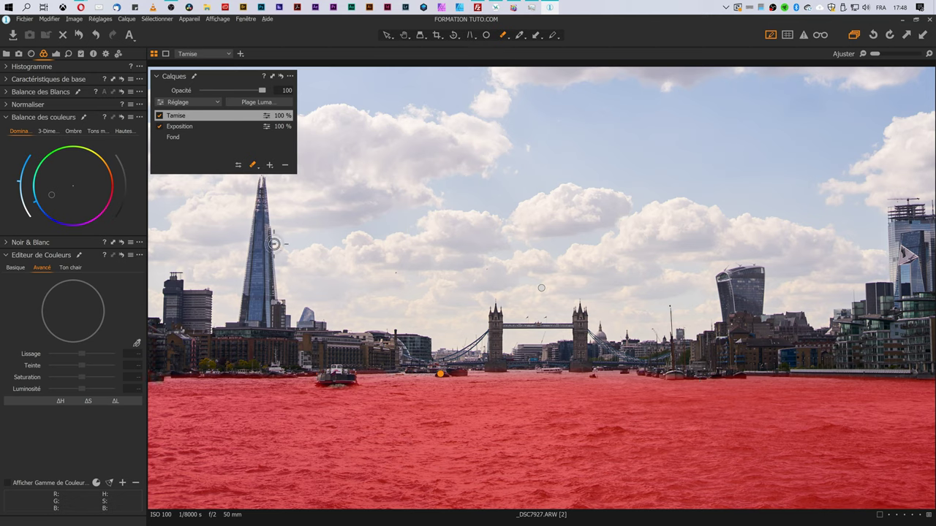
Lightly erase Tamise's mask on the water near the boat with a size 579, opacity 23 eraser
key("m")
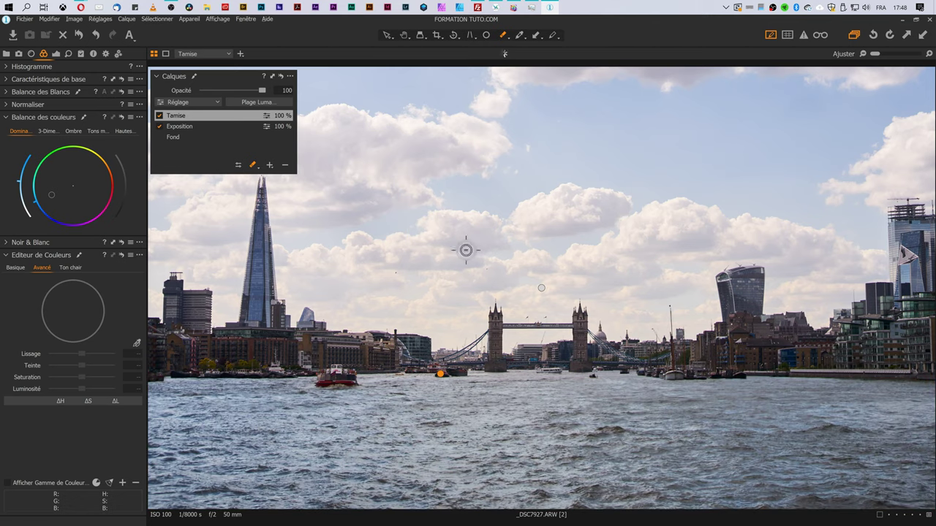
right_click(435, 207)
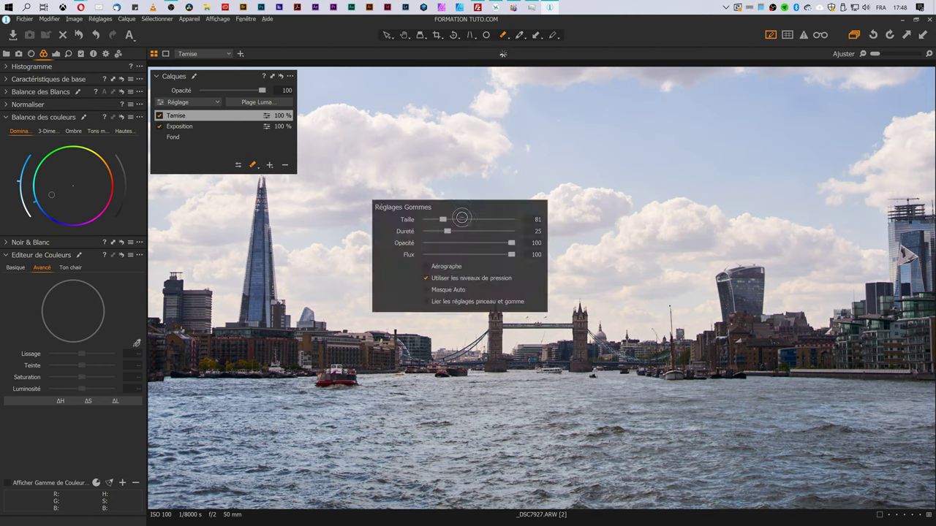
left_click_drag(453, 220, 461, 220)
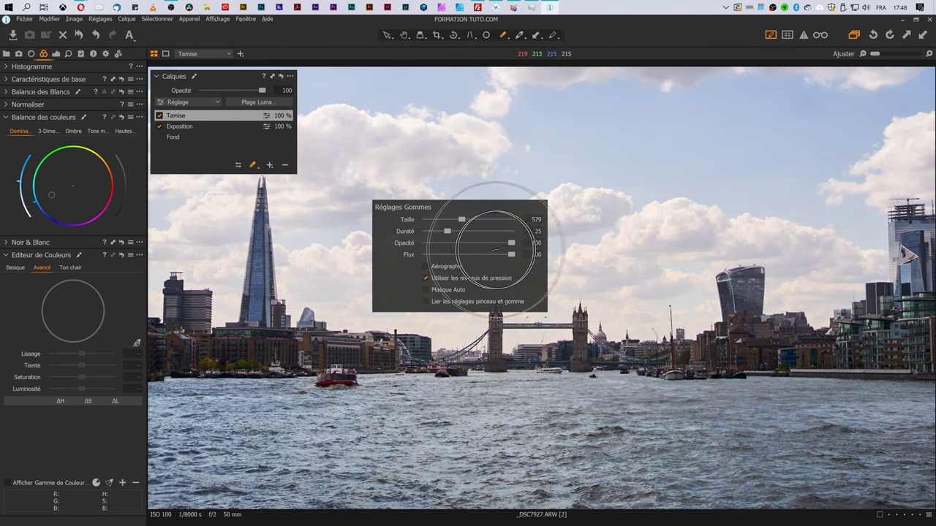
left_click_drag(511, 242, 445, 243)
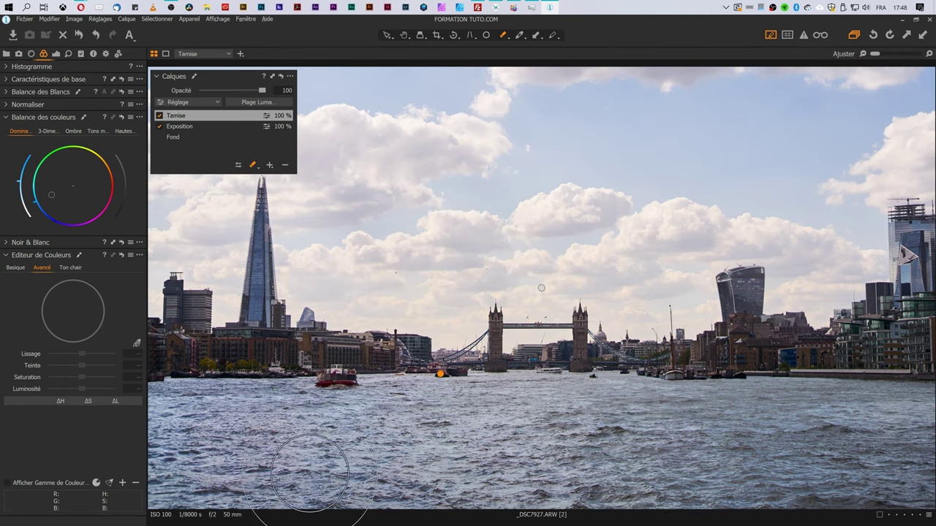
left_click_drag(261, 390, 273, 389)
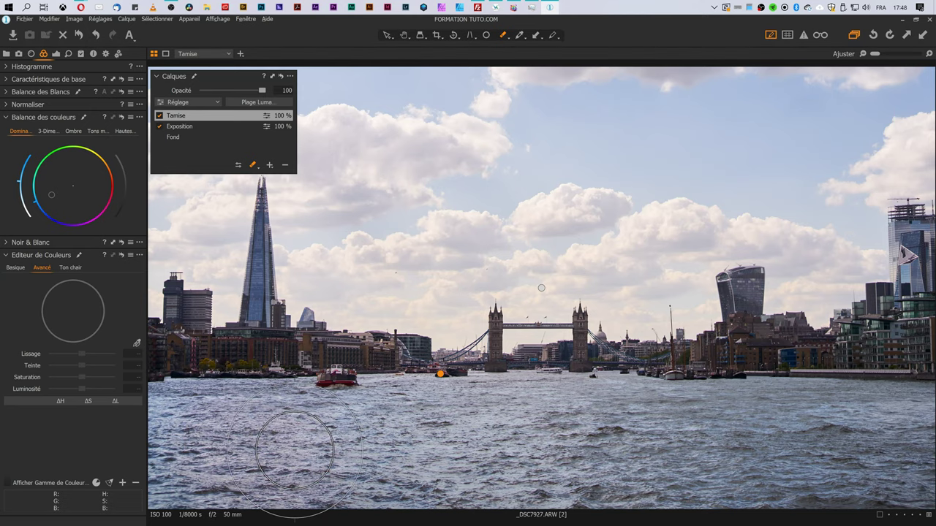
key("m")
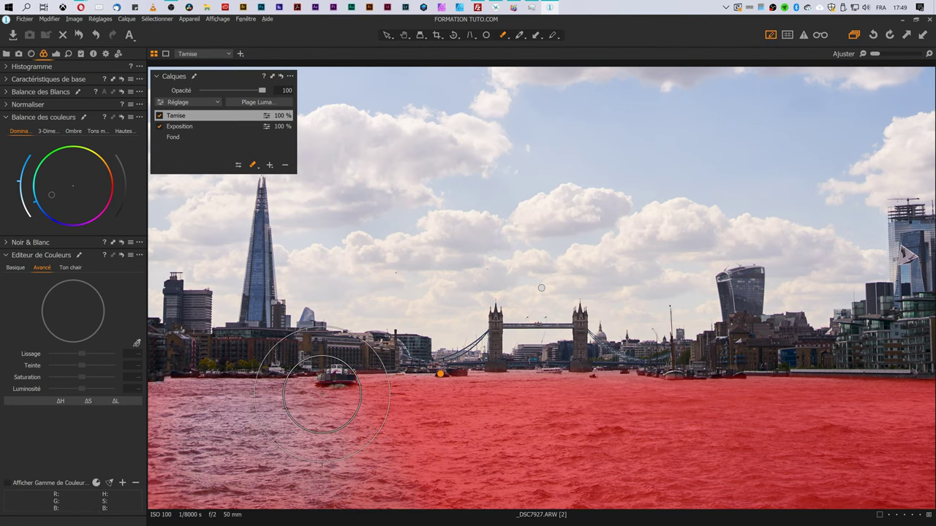
key("m")
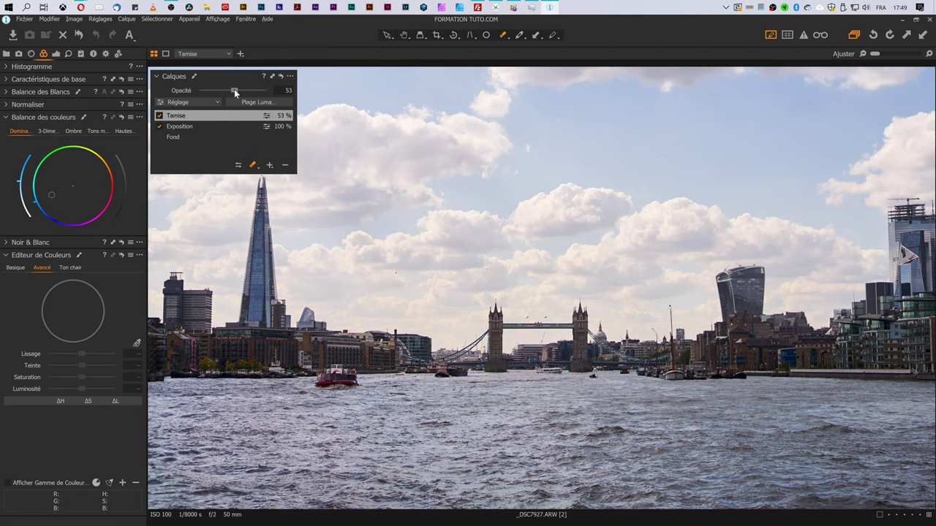
Raise Tamise's opacity to 87 and add some clarity to the layer
left_click_drag(234, 90, 254, 88)
left_click(31, 54)
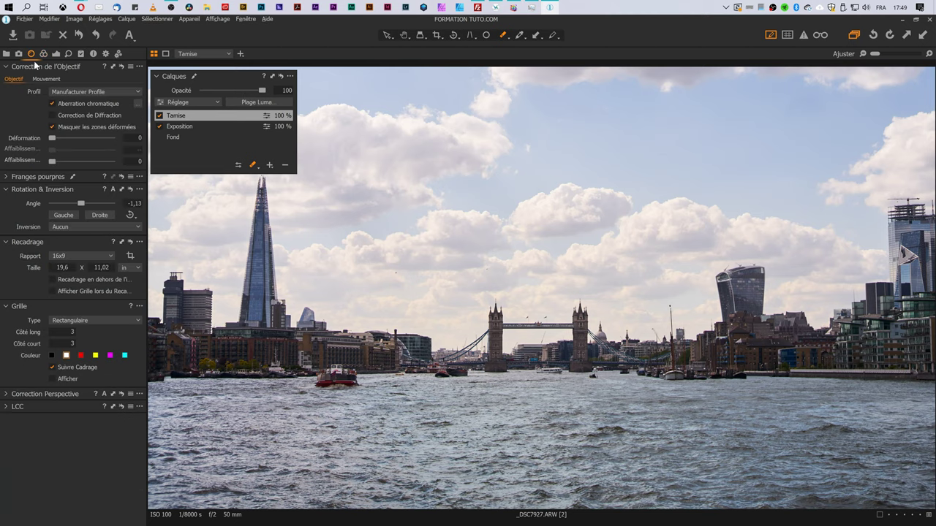
left_click(43, 55)
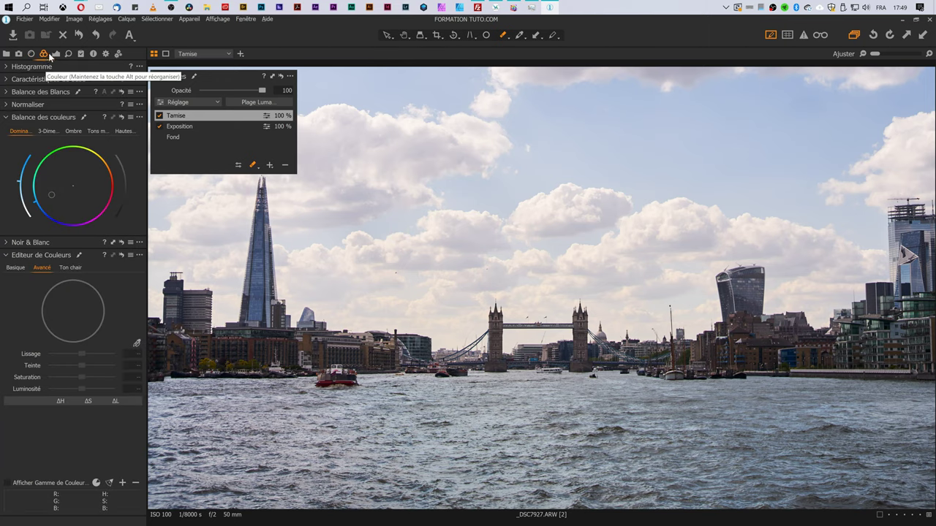
left_click(55, 54)
left_click(8, 442)
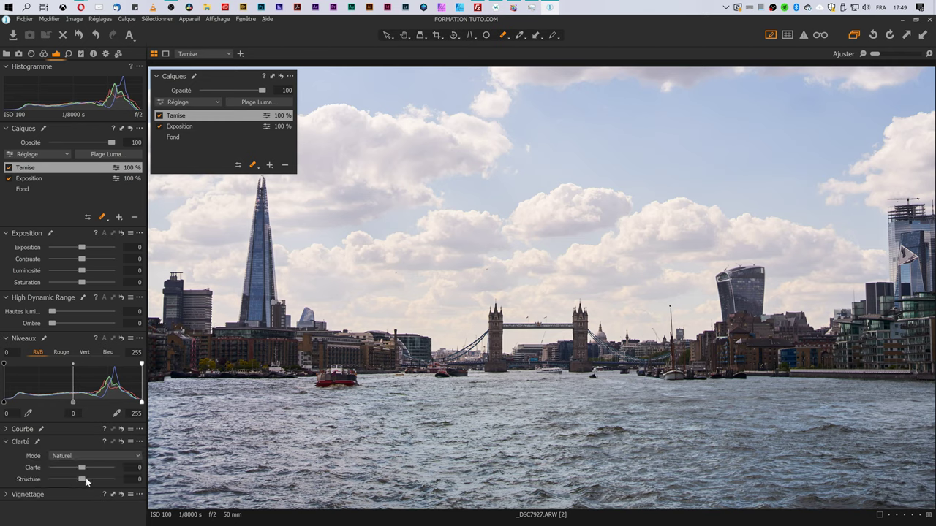
left_click_drag(82, 468, 91, 470)
Set Clarté to 49 on the Fond layer and 13 on the Tamise layer
left_click(175, 137)
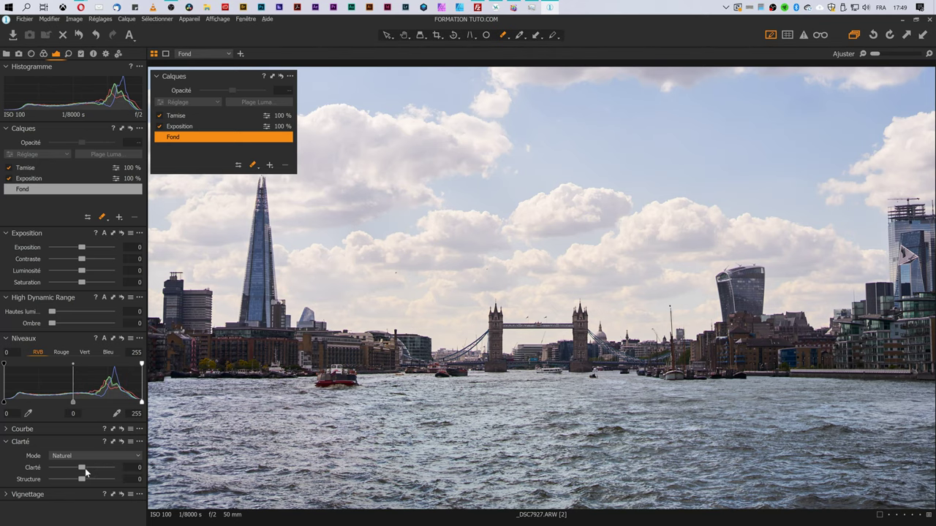
left_click_drag(98, 472, 98, 471)
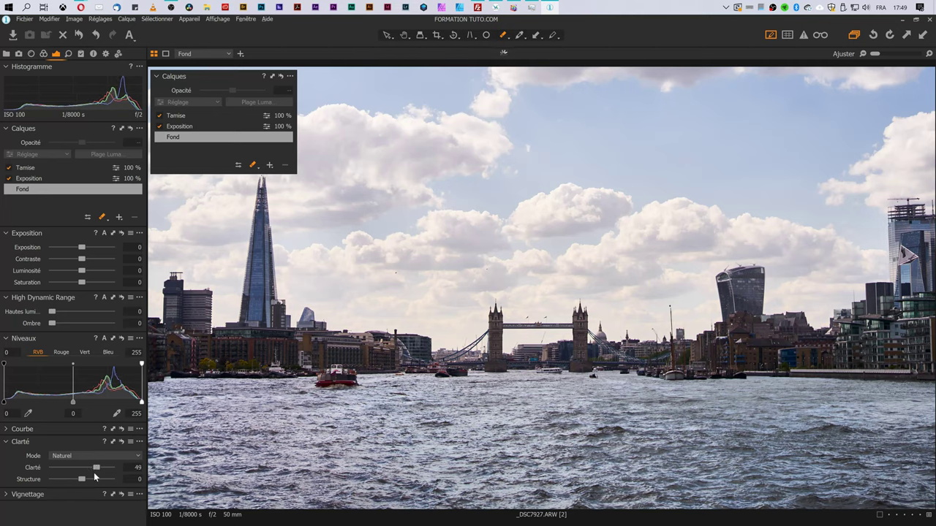
left_click(206, 115)
left_click_drag(81, 470, 84, 474)
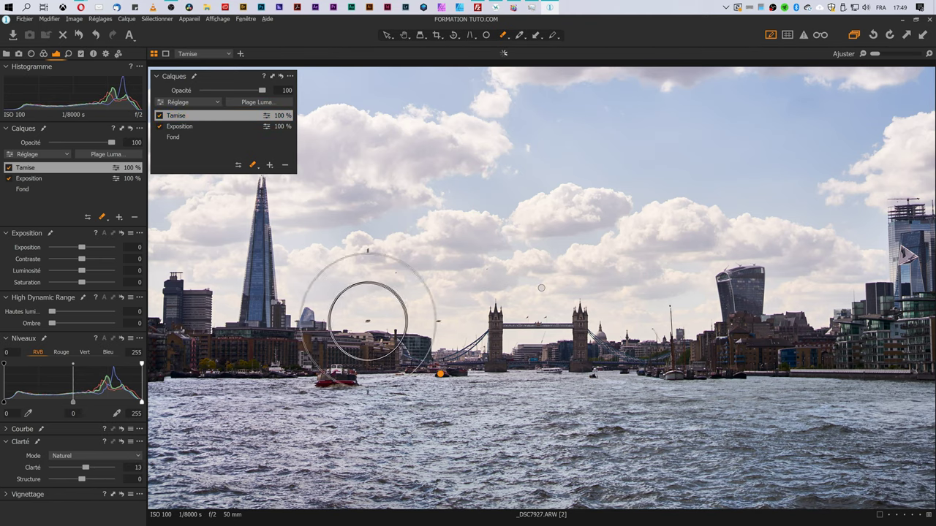
left_click(176, 137)
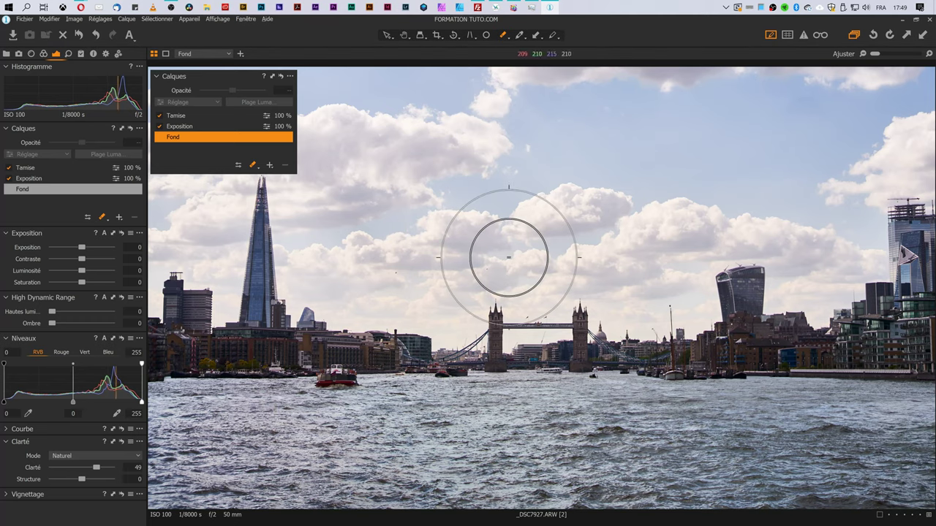
left_click(177, 116)
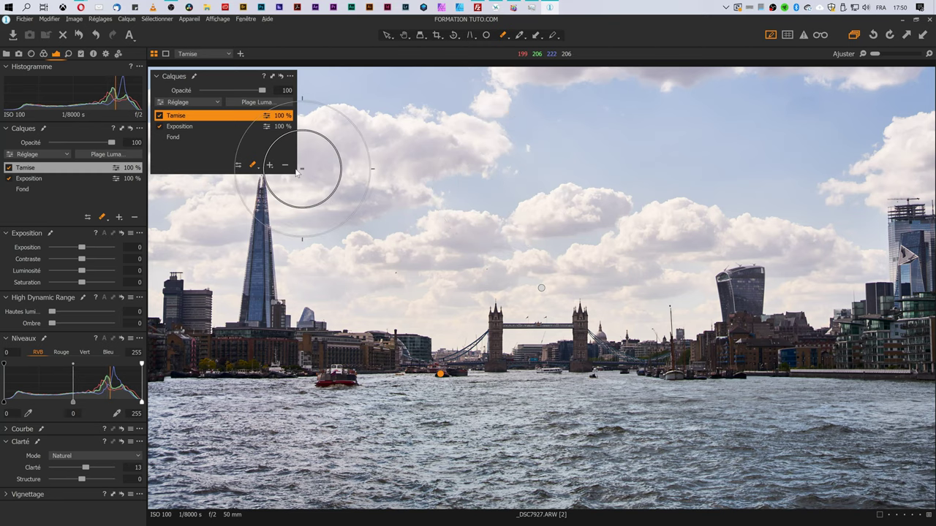
Add a new filled layer named Ciel
left_click(269, 165)
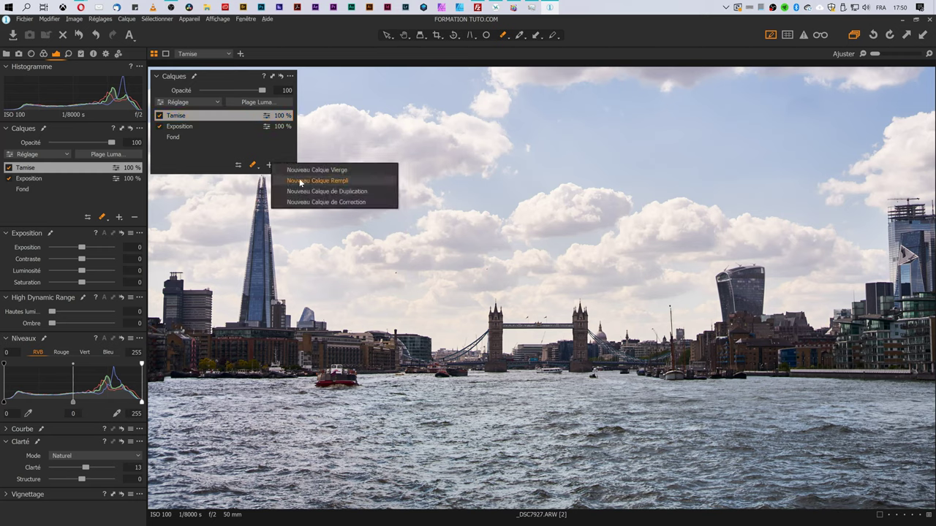
left_click(299, 181)
type("Ciel")
key("Return")
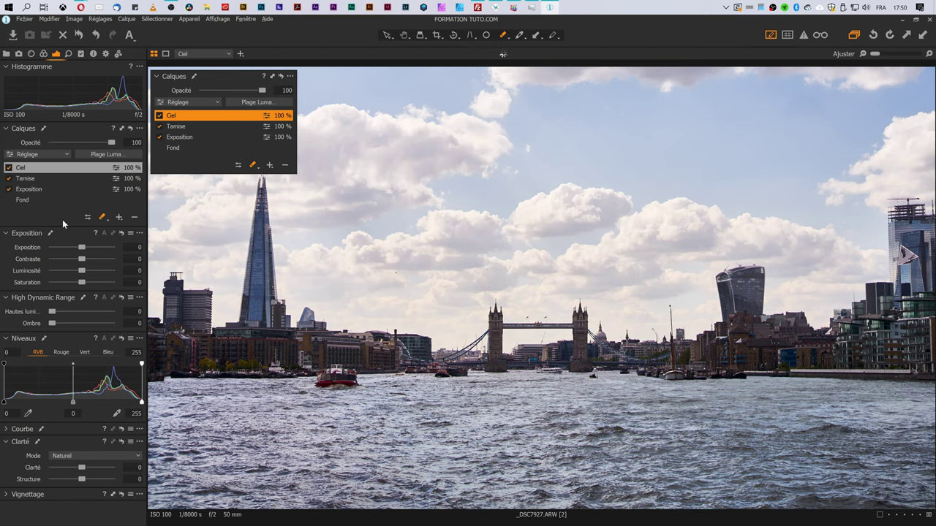
Pick the sky blue and set hue -10,1, saturation 34,4, lightness -23,8 on Ciel
left_click(44, 54)
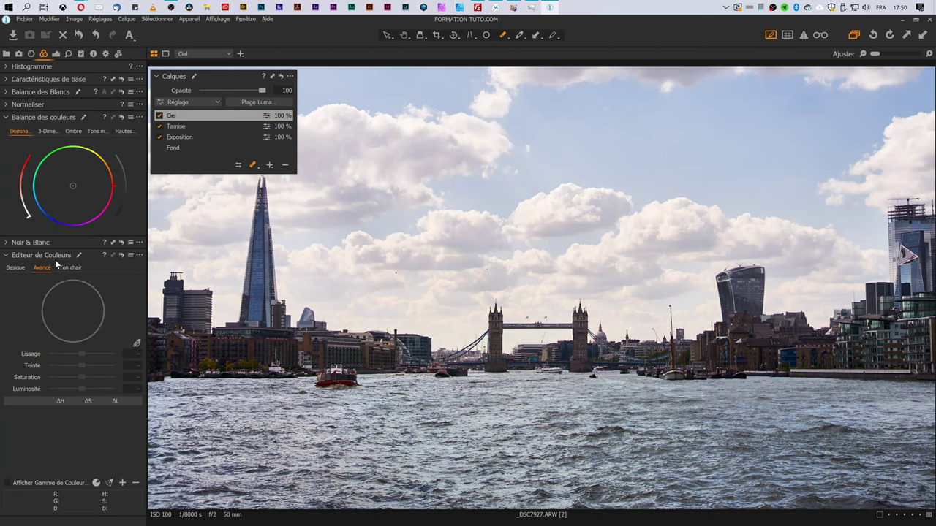
left_click(136, 342)
left_click(606, 151)
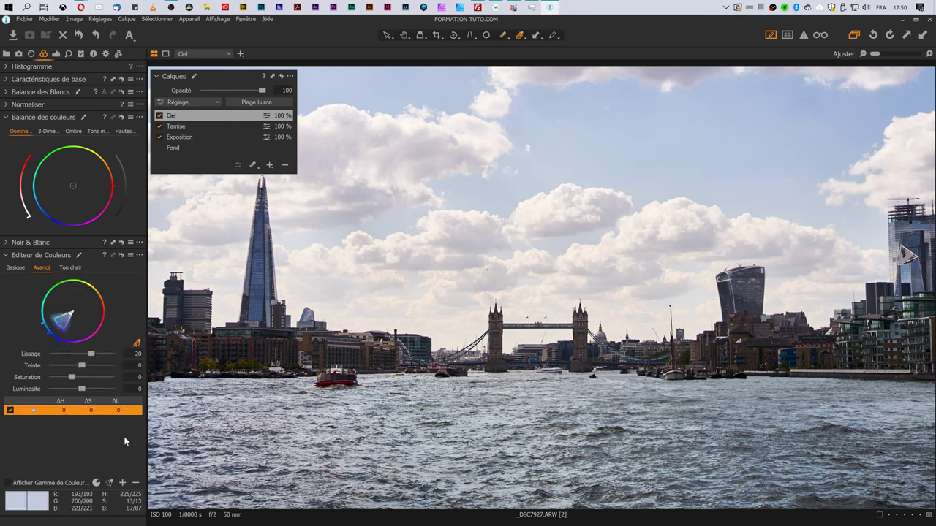
left_click(45, 482)
left_click_drag(67, 319, 45, 332)
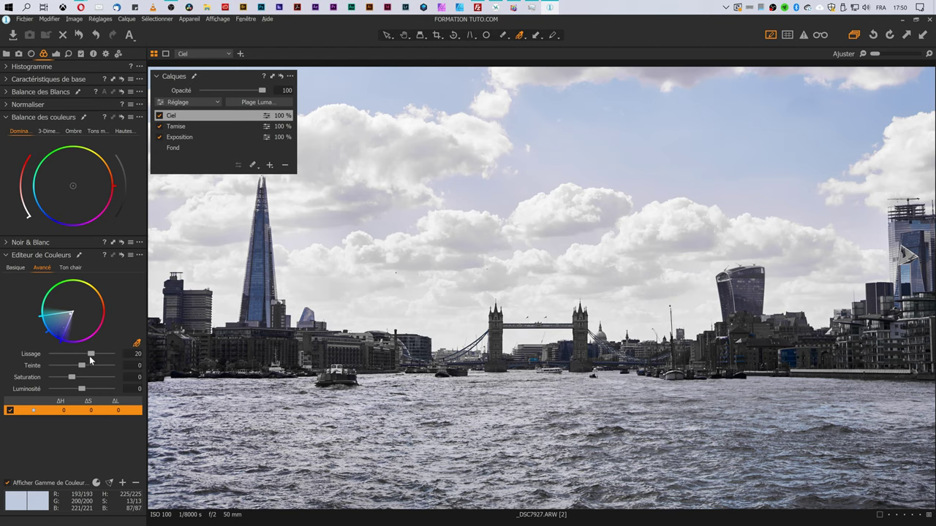
left_click_drag(81, 365, 86, 366)
left_click_drag(65, 377, 87, 379)
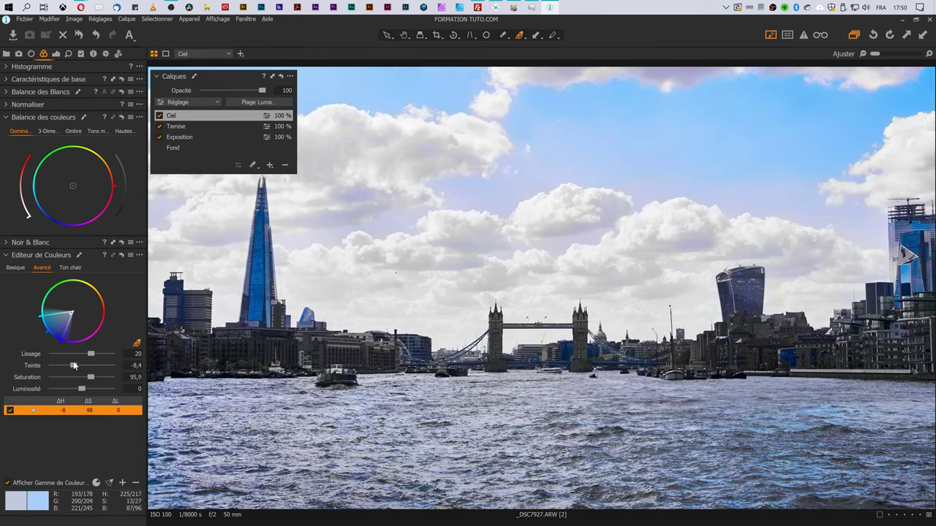
left_click_drag(74, 365, 69, 368)
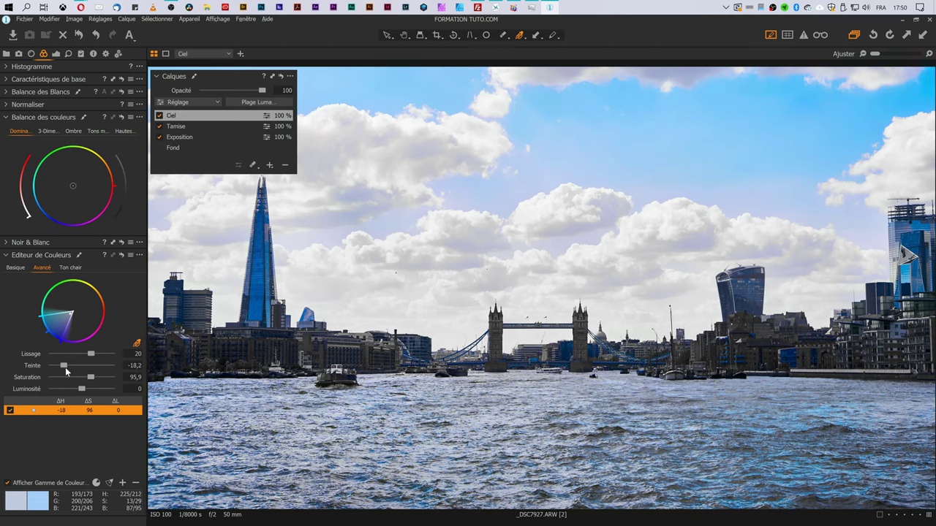
left_click_drag(66, 367, 75, 389)
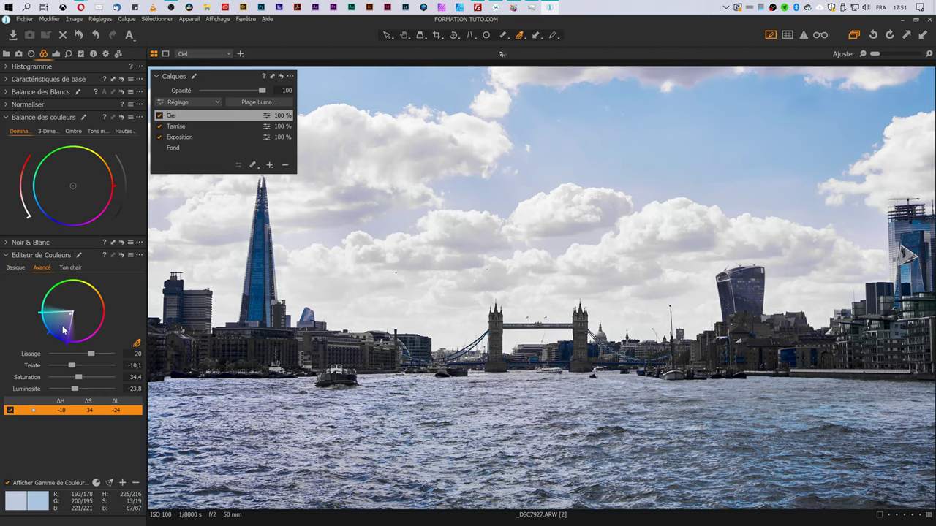
Turn Ciel's sky colour selection into a layer mask
left_click(31, 484)
left_click(44, 483)
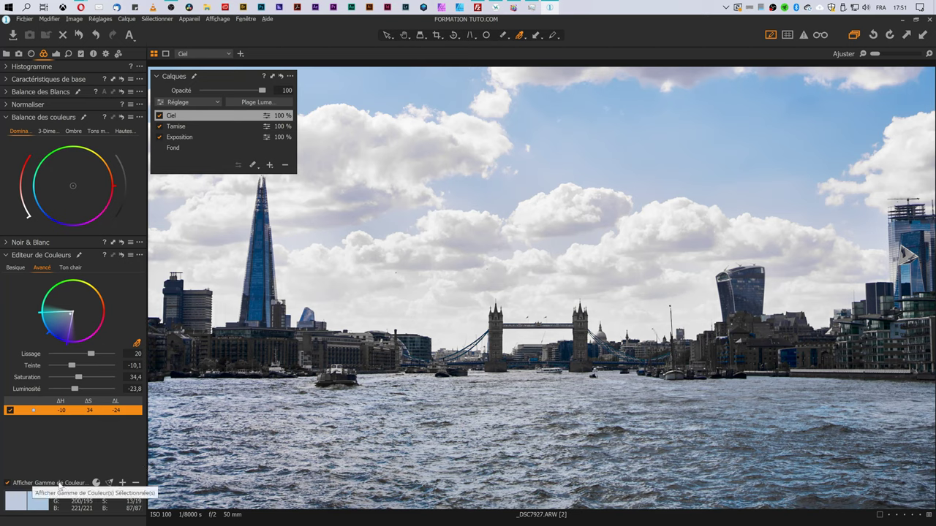
left_click(139, 255)
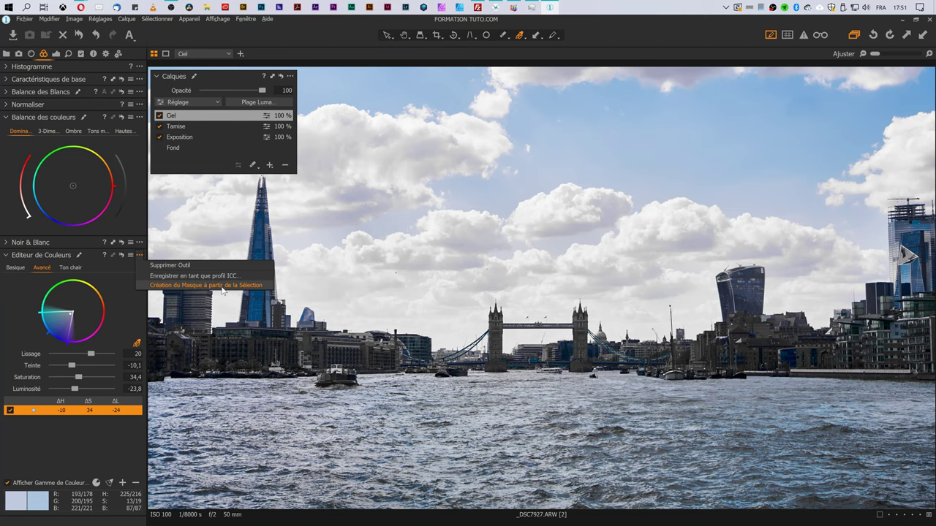
left_click(207, 149)
left_click(208, 149)
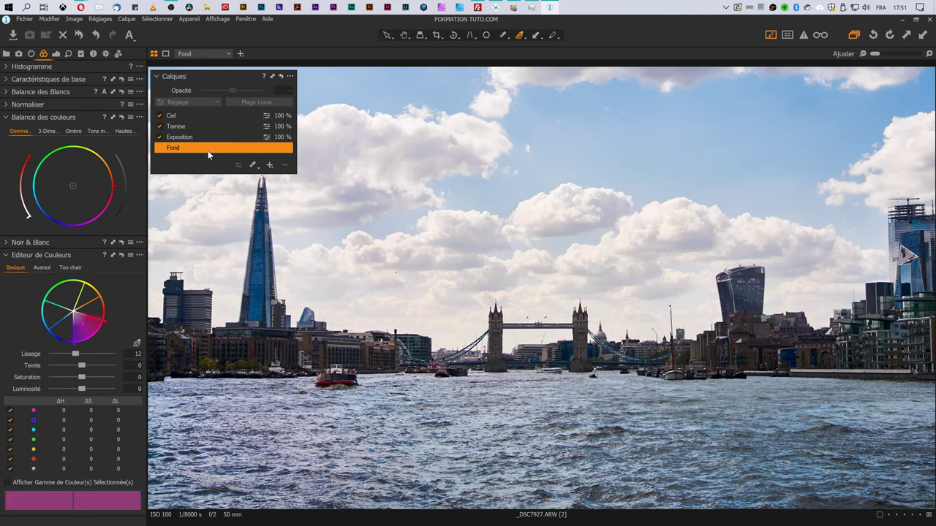
left_click(208, 118)
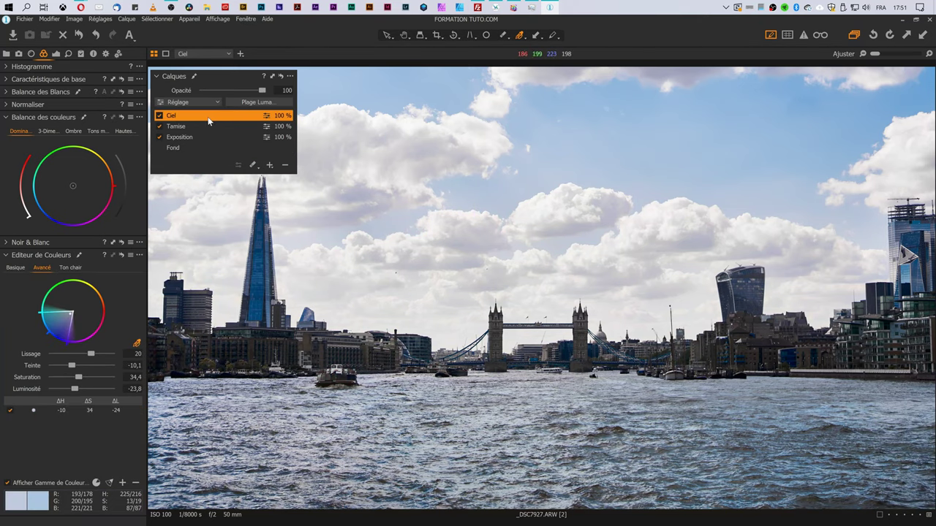
left_click(41, 483)
Nudge Tamise's colour balance tint and darken Ciel's sky lightness to -82,8
left_click(209, 126)
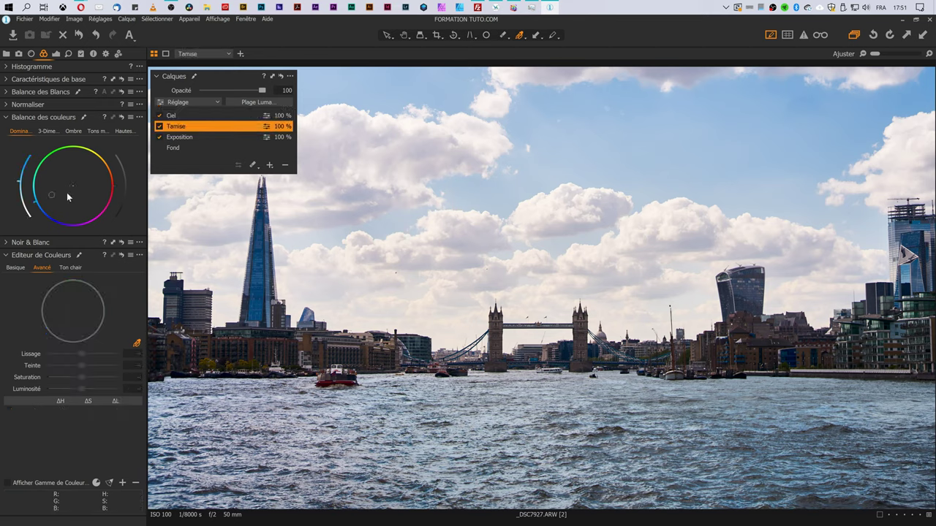
mouse_move(52, 195)
left_mouse_down()
mouse_move(43, 197)
mouse_move(55, 194)
left_mouse_up()
left_click_drag(57, 192, 53, 192)
left_click(171, 115)
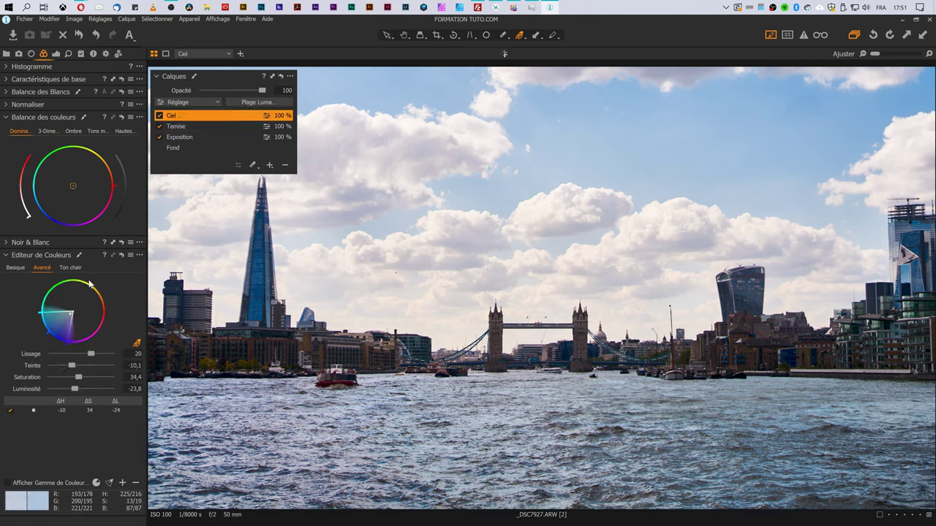
left_click_drag(75, 388, 58, 388)
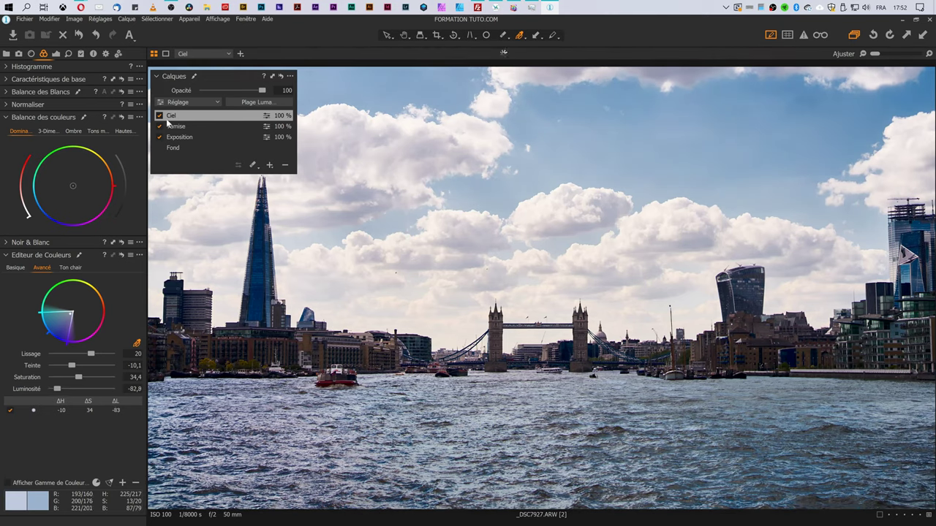
left_click(371, 155)
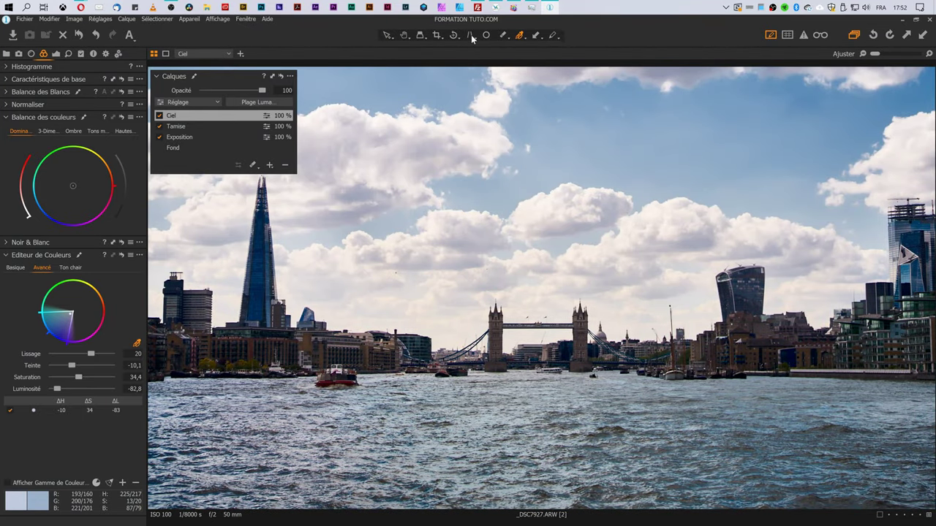
Give Ciel a linear gradient mask fading out at the skyline
left_click(510, 40)
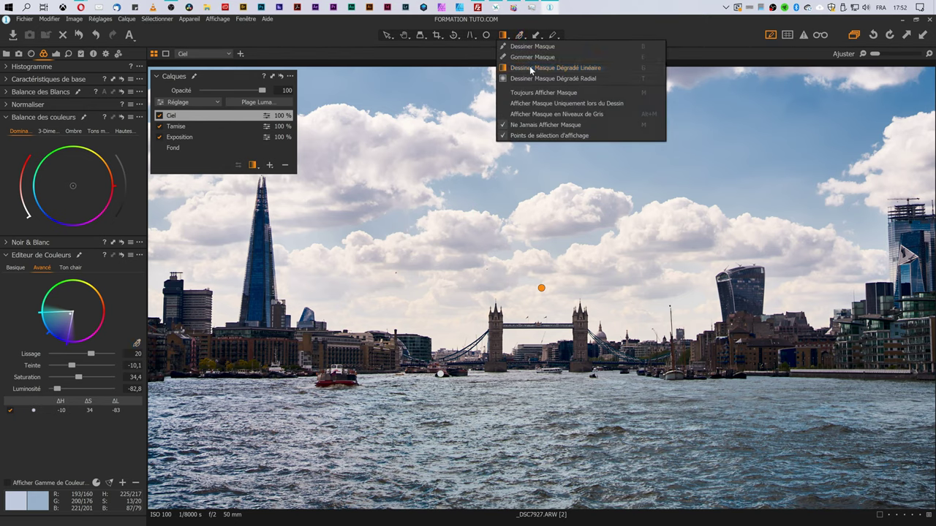
left_click(531, 68)
left_click_drag(541, 356, 541, 364)
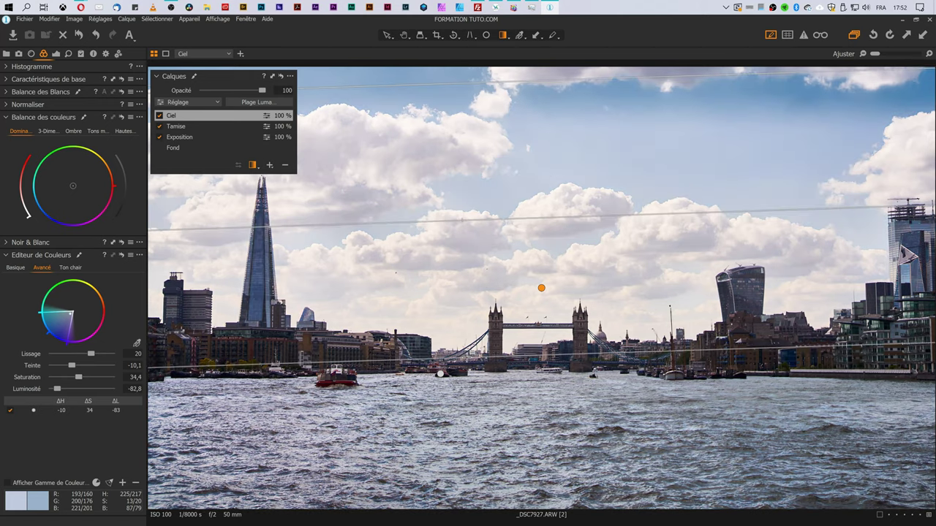
key("m")
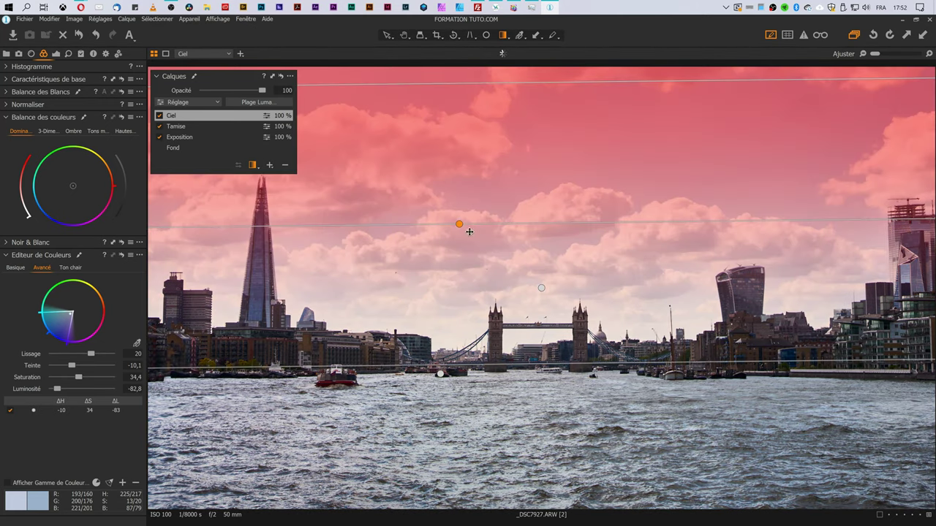
left_click_drag(467, 172, 470, 237)
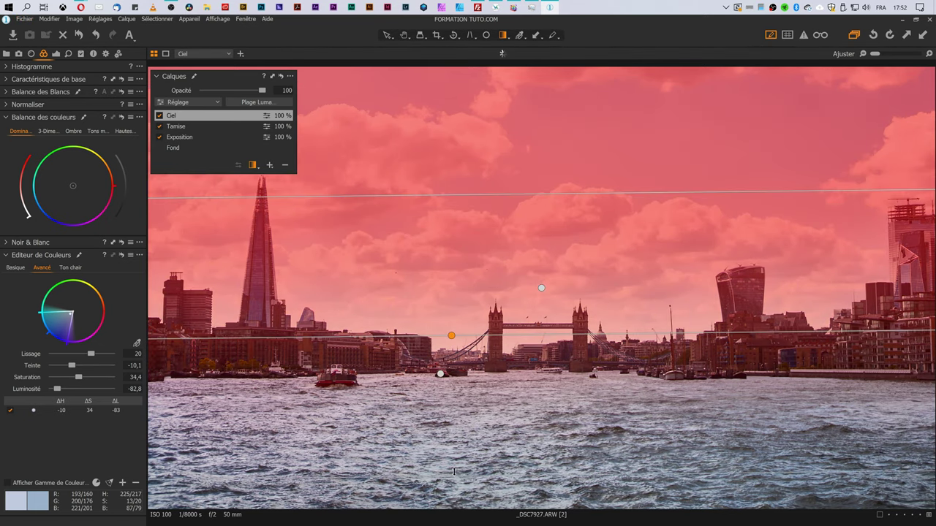
mouse_move(455, 473)
left_mouse_down()
mouse_move(465, 351)
mouse_move(455, 360)
left_mouse_up()
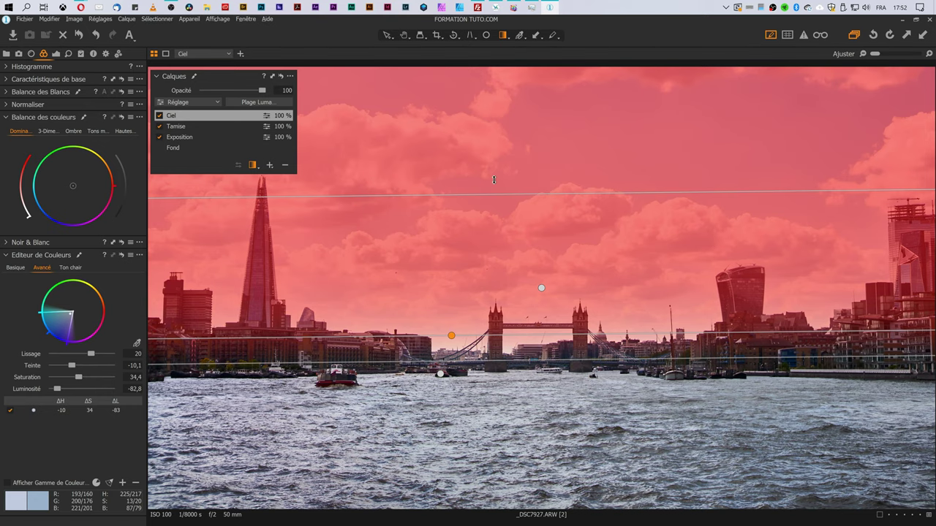
key("m")
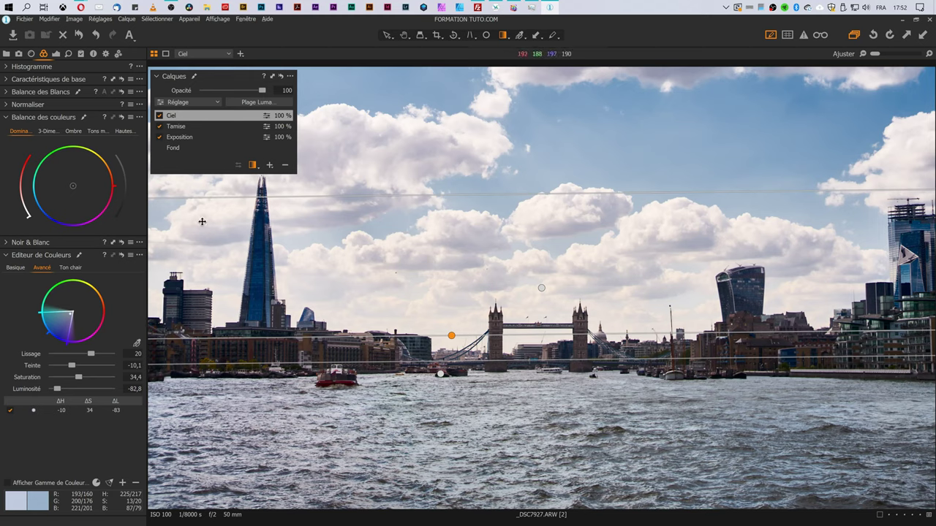
Set Ciel's hue to -13 and re-tint Tamise's colour balance slightly
left_click_drag(72, 366, 69, 366)
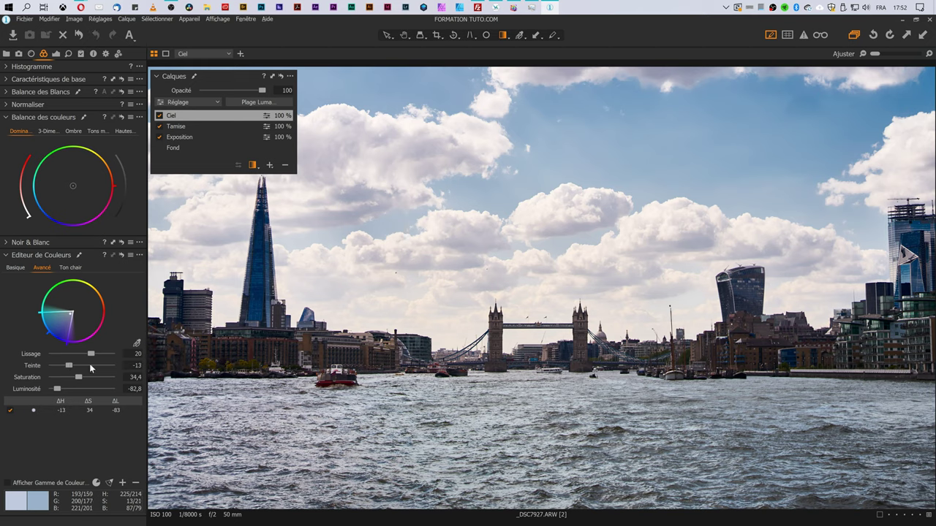
key("v")
left_click(210, 126)
left_click_drag(54, 192, 54, 196)
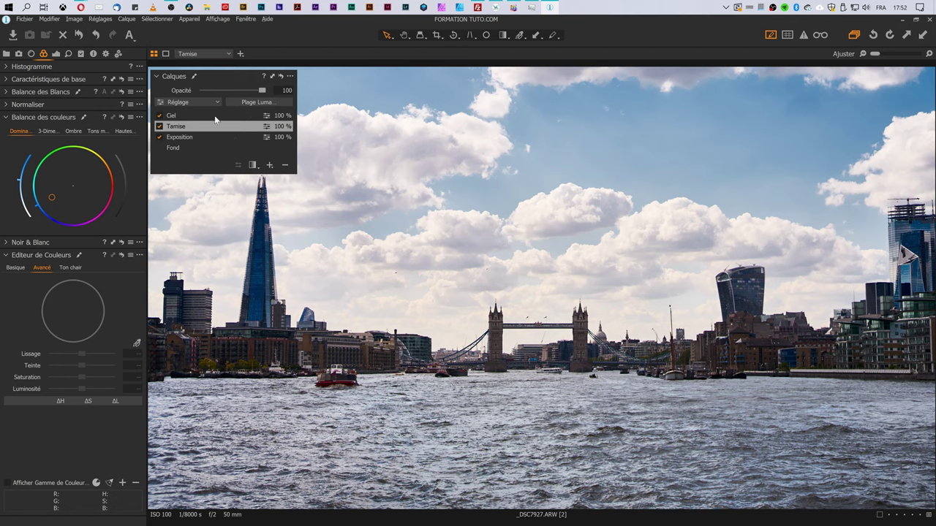
Toggle Ciel, Tamise and Exposition off and on to compare, then select the Fond layer
left_click(159, 116)
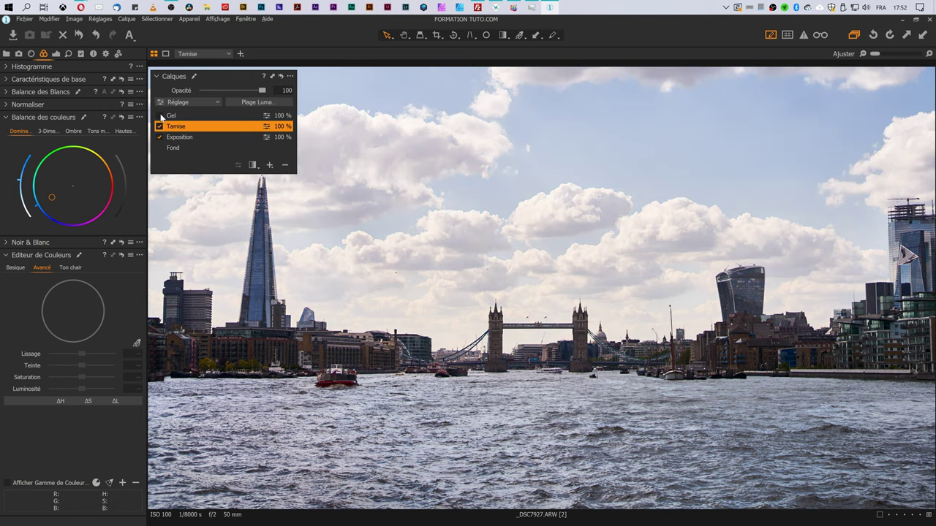
left_click(159, 115)
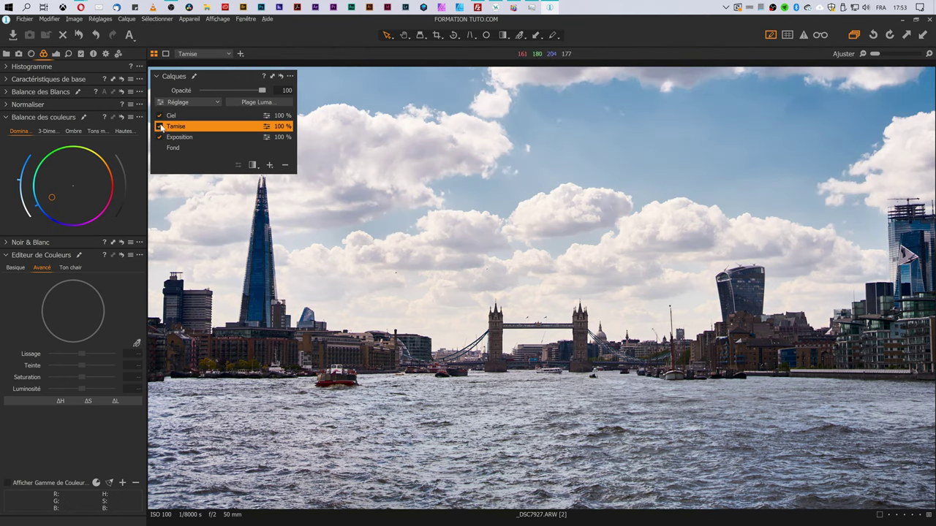
left_click(159, 127)
left_click(160, 126)
left_click(160, 137)
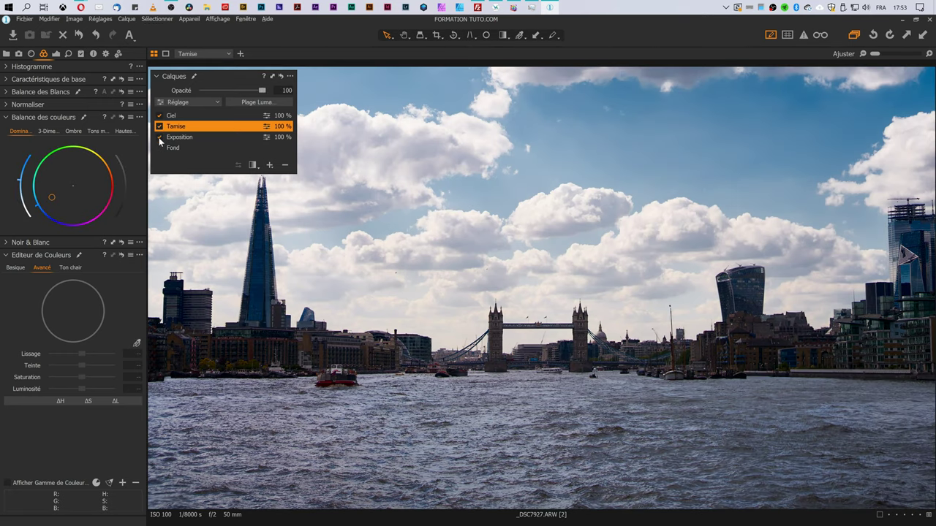
left_click(159, 138)
left_click(184, 149)
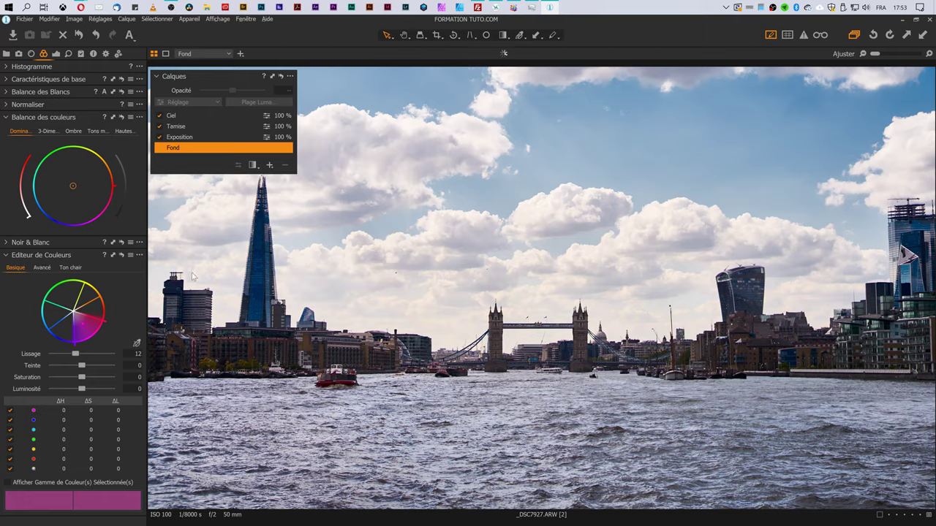
Zoom to 400% on the skyline buildings and show the Lens correction tools
scroll(193, 276, "up", 5)
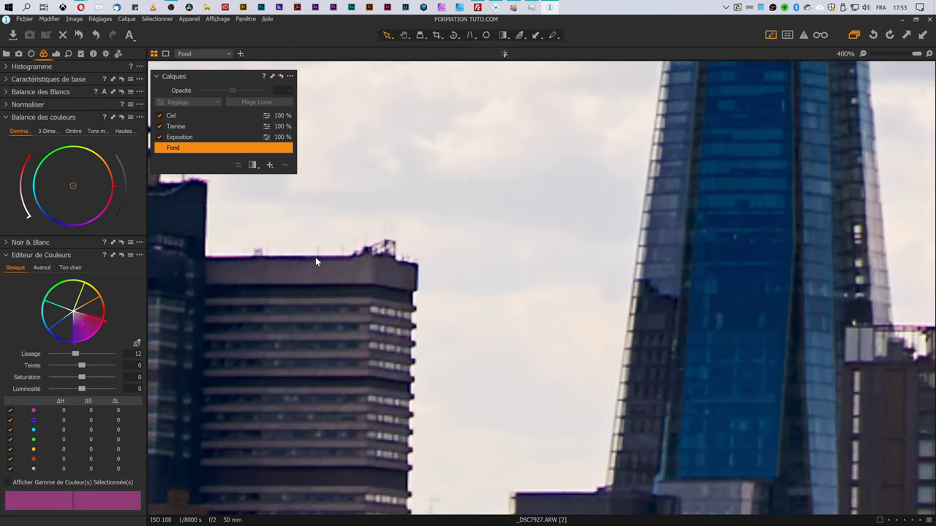
left_click(54, 103)
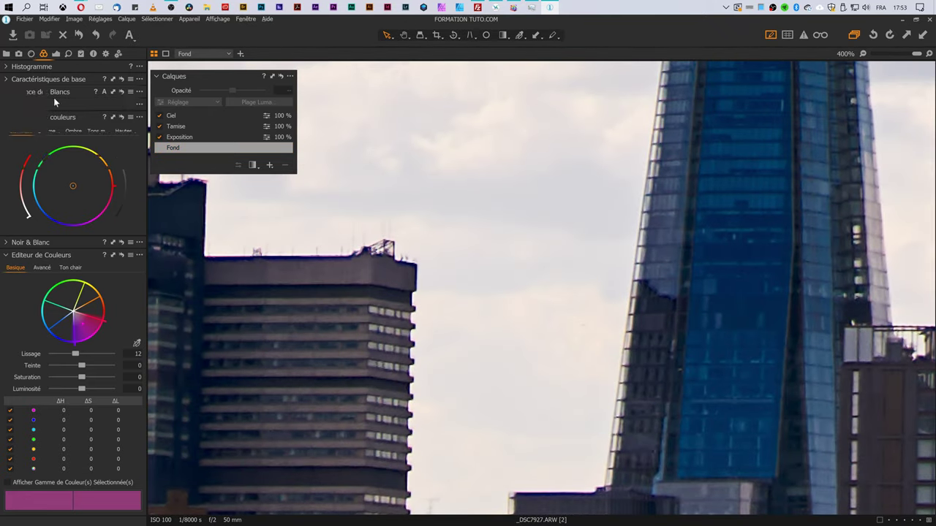
left_click(31, 53)
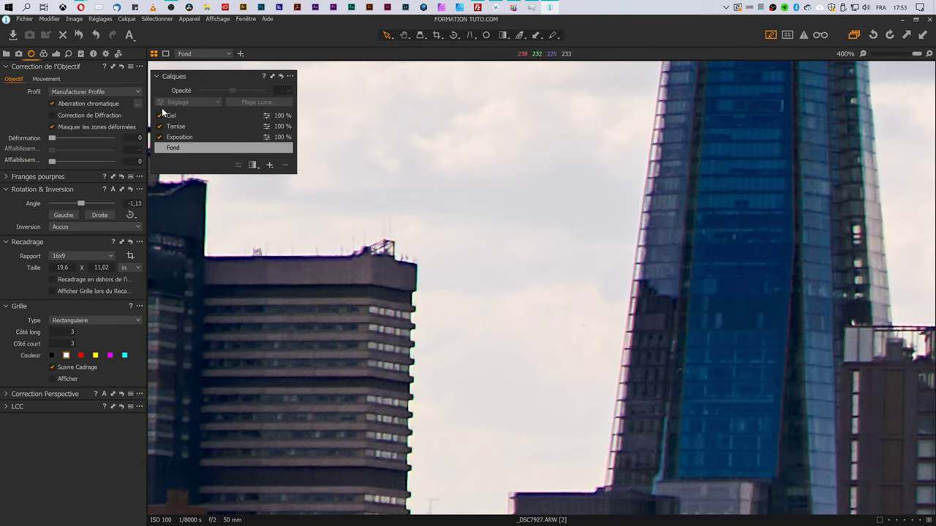
Set purple fringe correction to 100 under the Manufacturer Profile, then zoom back out
left_click(134, 102)
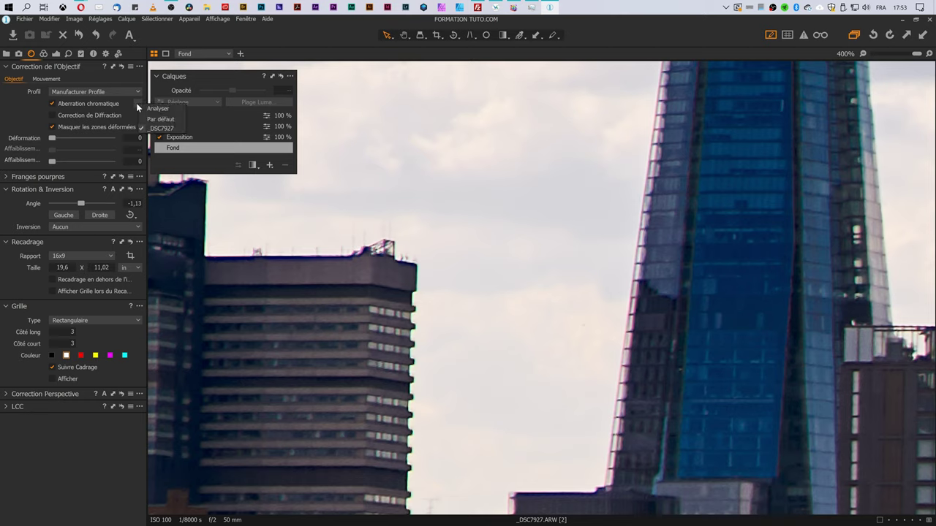
left_click(317, 166)
left_click(6, 178)
left_click_drag(52, 190, 112, 191)
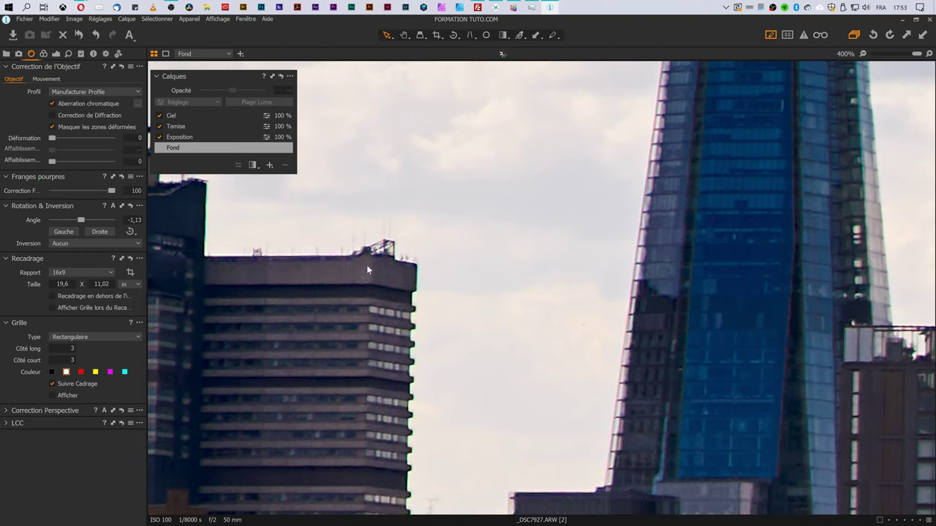
left_click(138, 103)
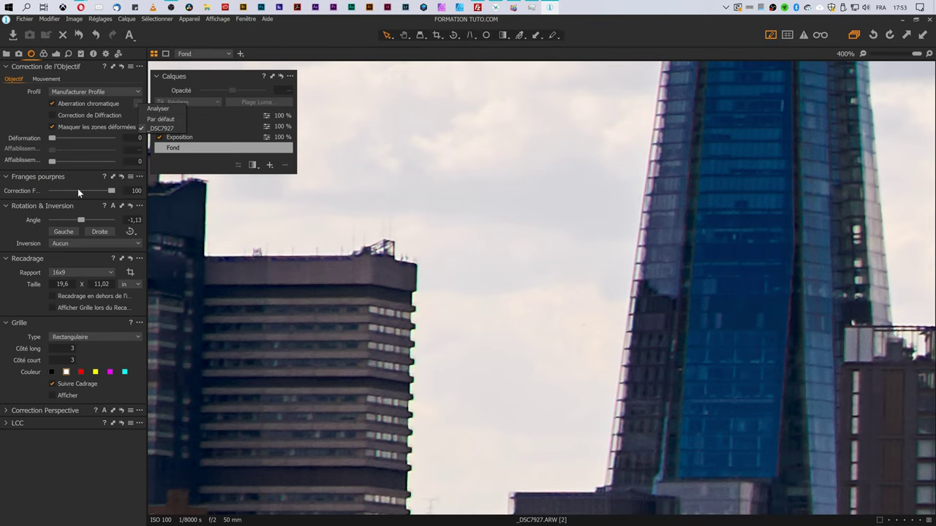
key("Escape")
scroll(193, 226, "down", 1)
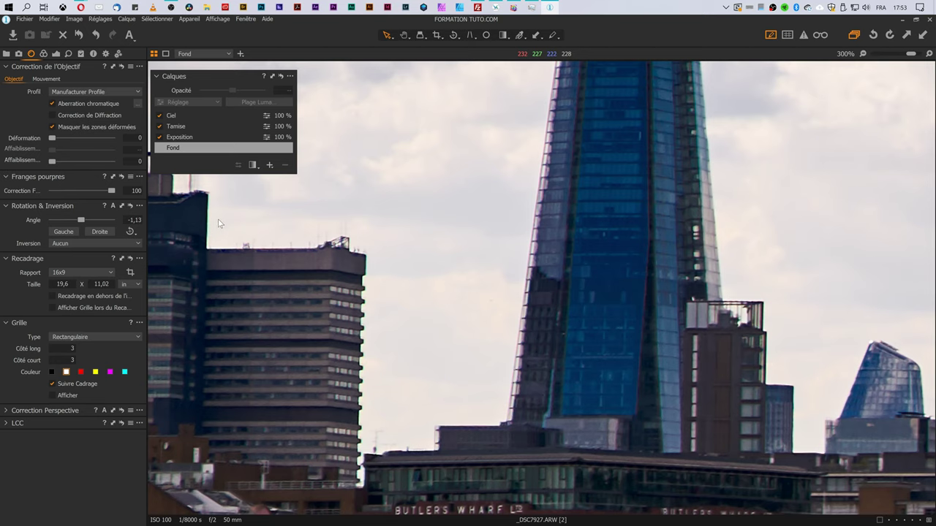
scroll(221, 220, "down", 5)
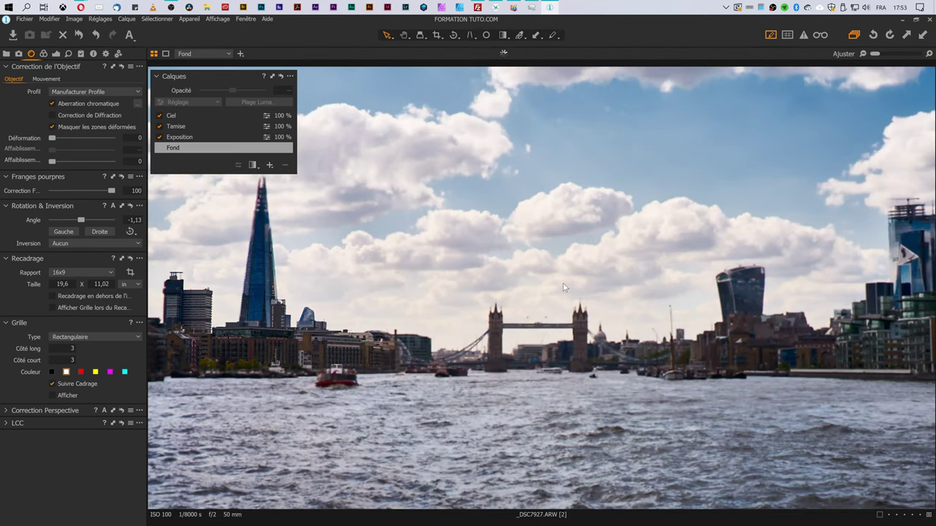
Show the Metadata tools for _DSC7927.ARW and scroll through its EXIF data (ILCE-7, ISO 100, f/2)
left_click(94, 54)
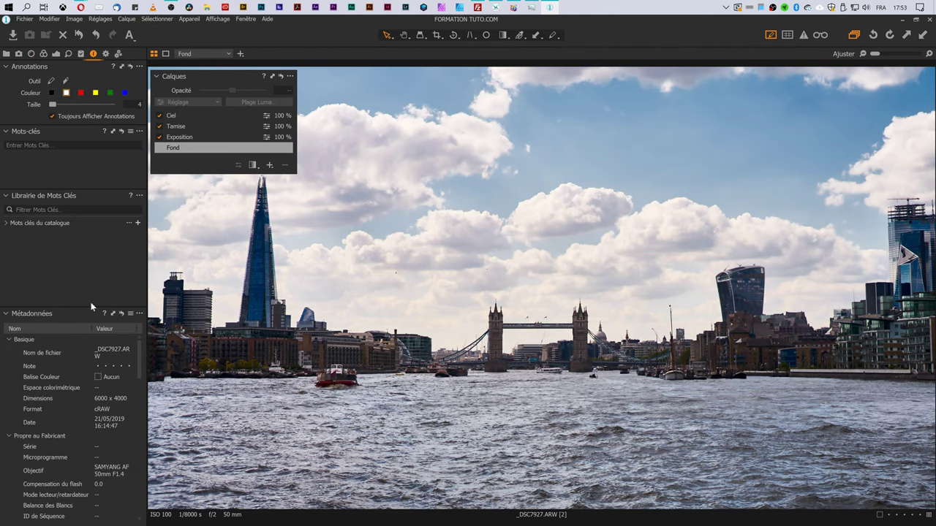
left_click_drag(141, 349, 139, 386)
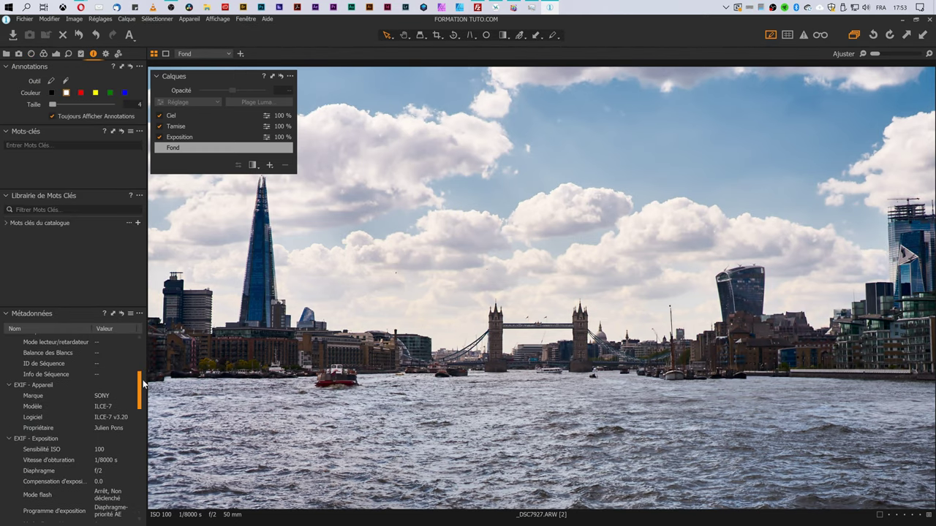
scroll(142, 347, "up", 5)
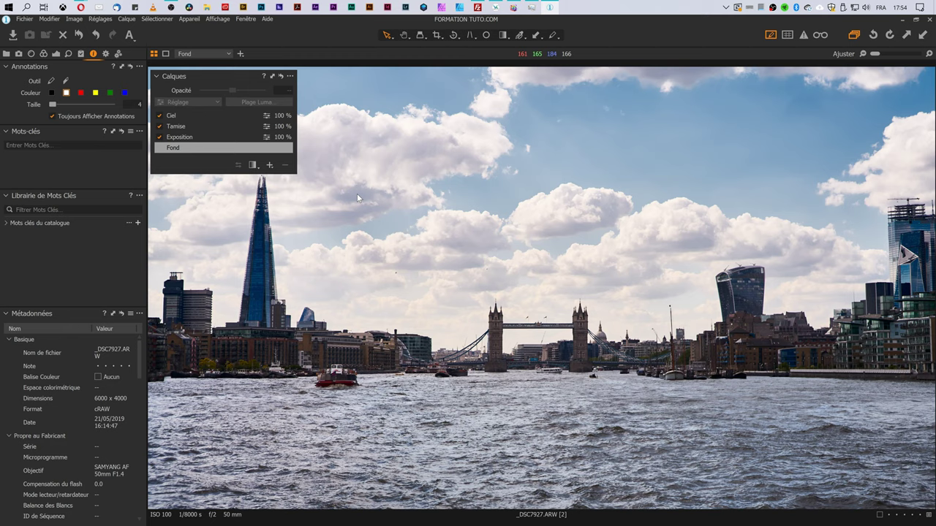
Select the Ciel layer, undo then restore the adjustment layers, and show the thumbnail browser
left_click(186, 114)
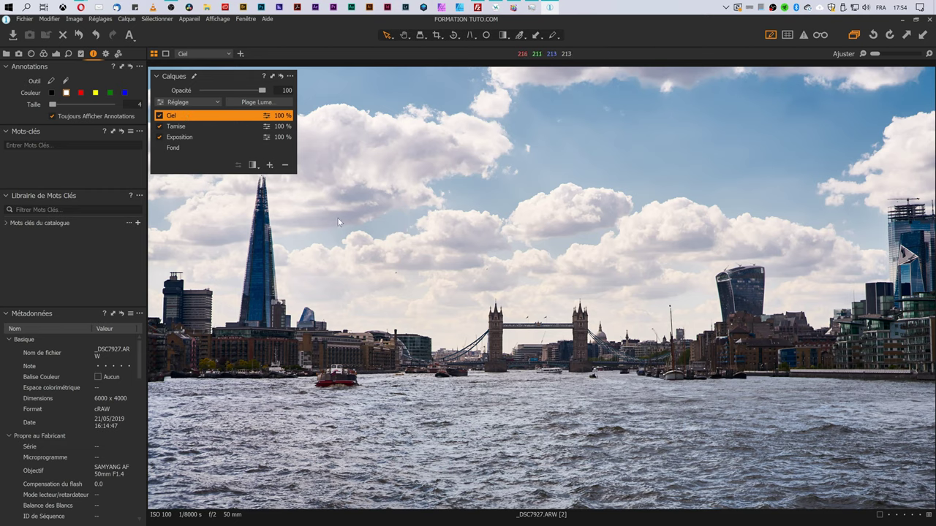
left_click(78, 35)
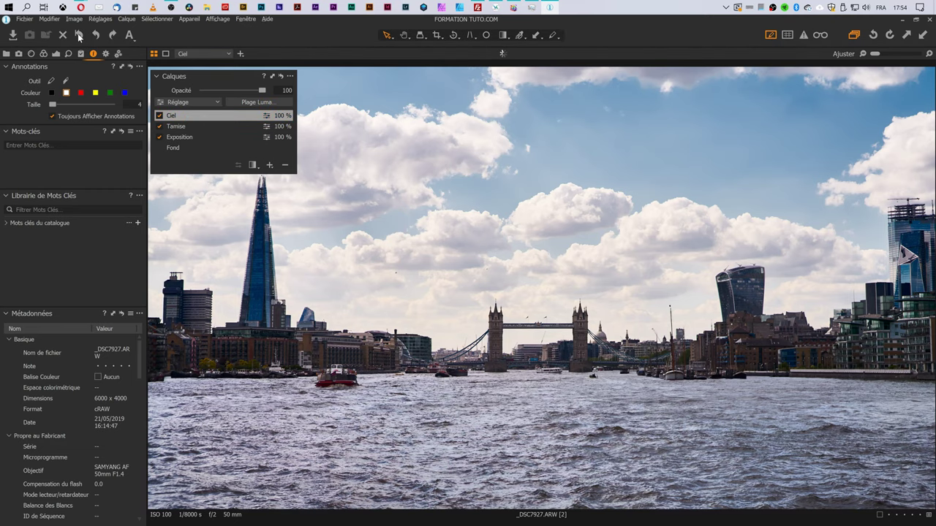
left_click(78, 34)
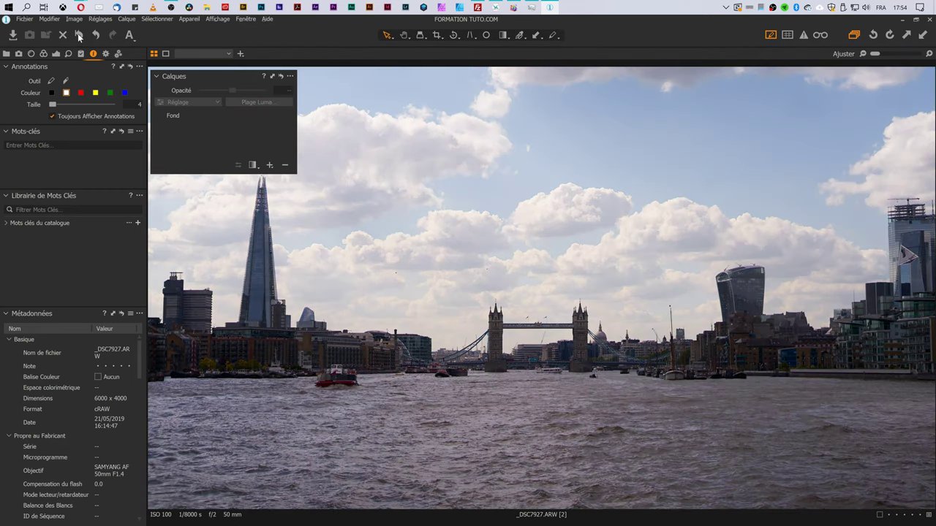
key("ctrl+z")
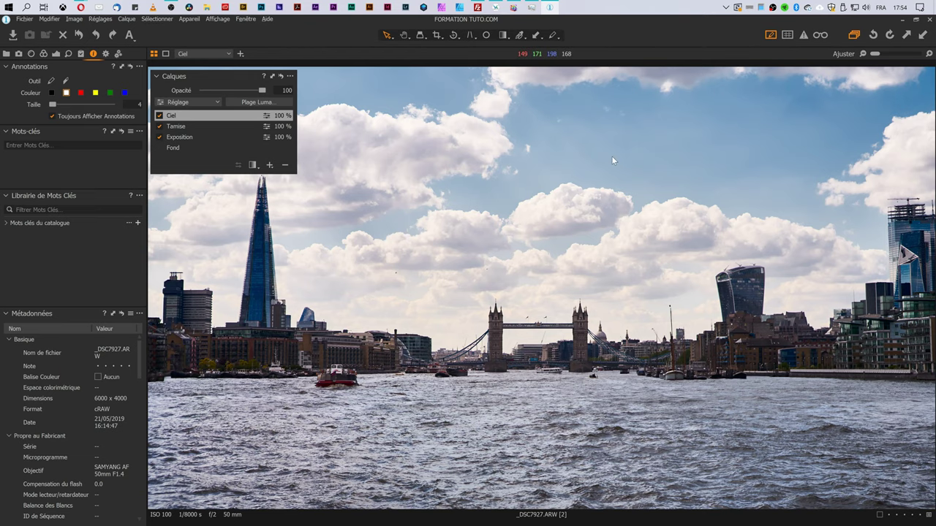
key("ctrl+b")
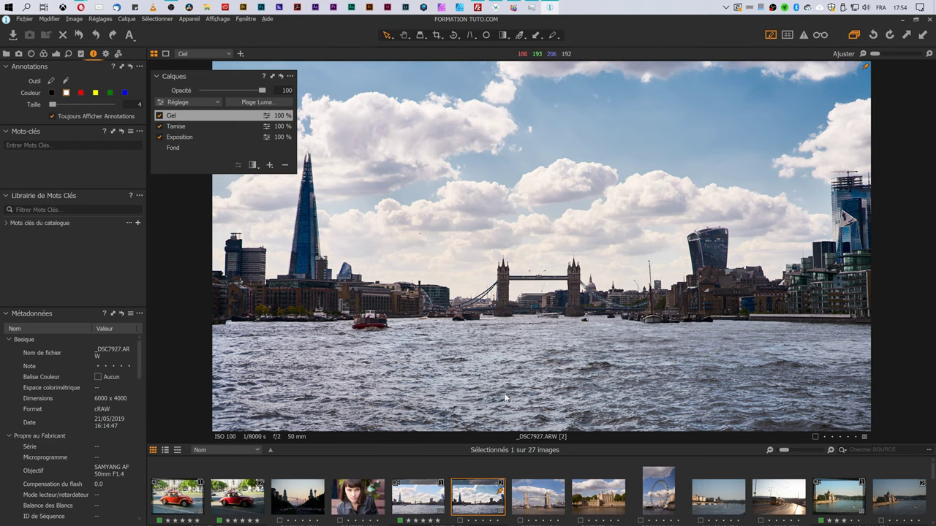
Compare the two Thames variants, view variant [1] alone, and show its Exposure tools
left_click(432, 499, "ctrl")
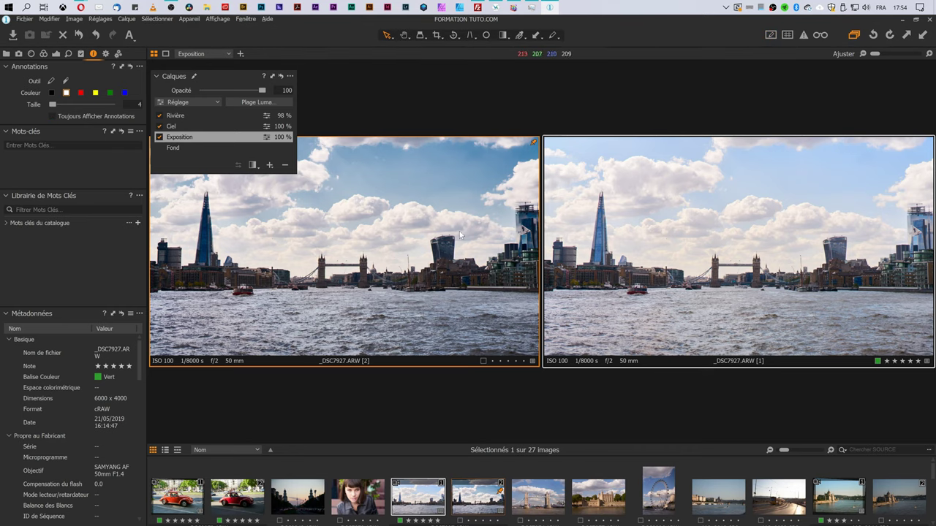
double_click(485, 258)
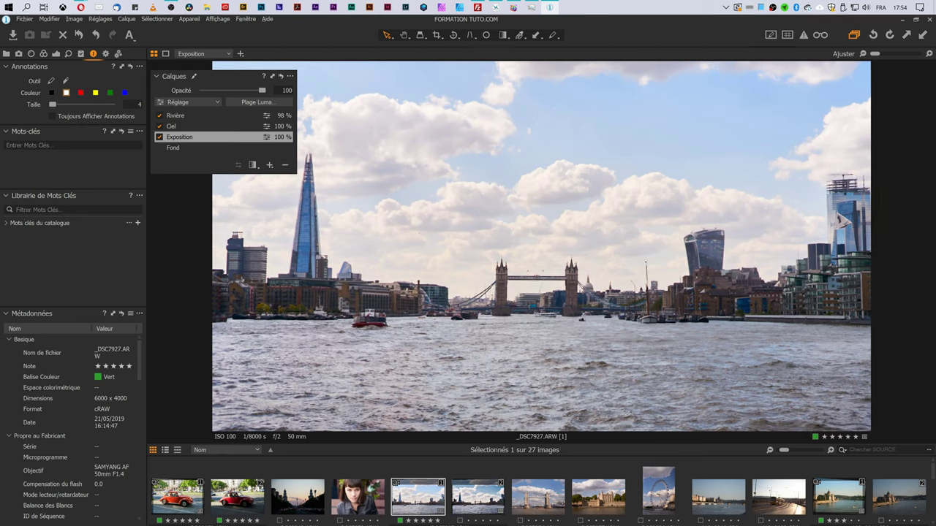
left_click(57, 54)
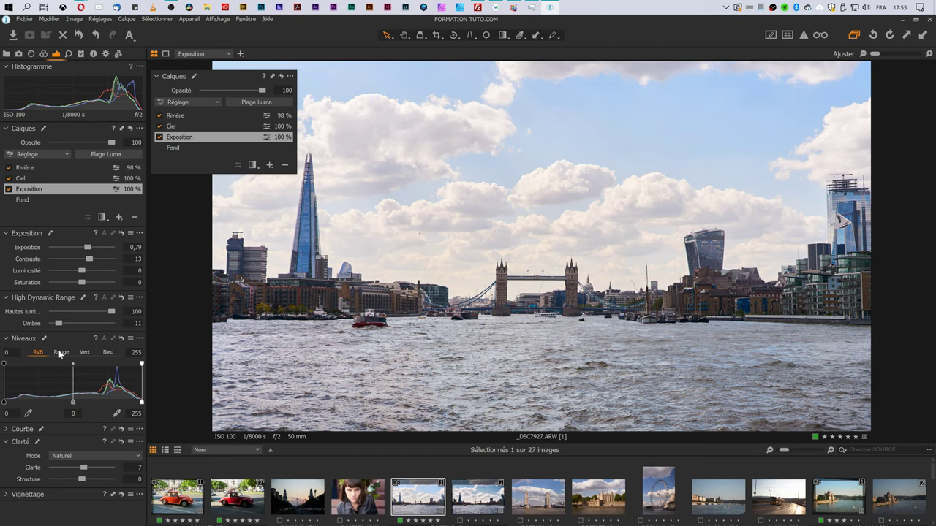
Add two points to the Exposition layer's RGB tone curve for a gentle brightening
left_click(7, 429)
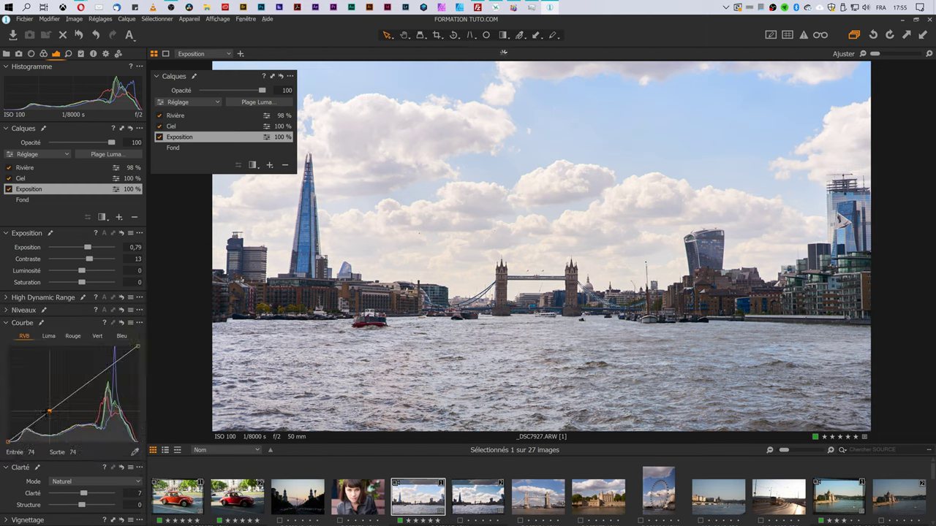
left_click(73, 396)
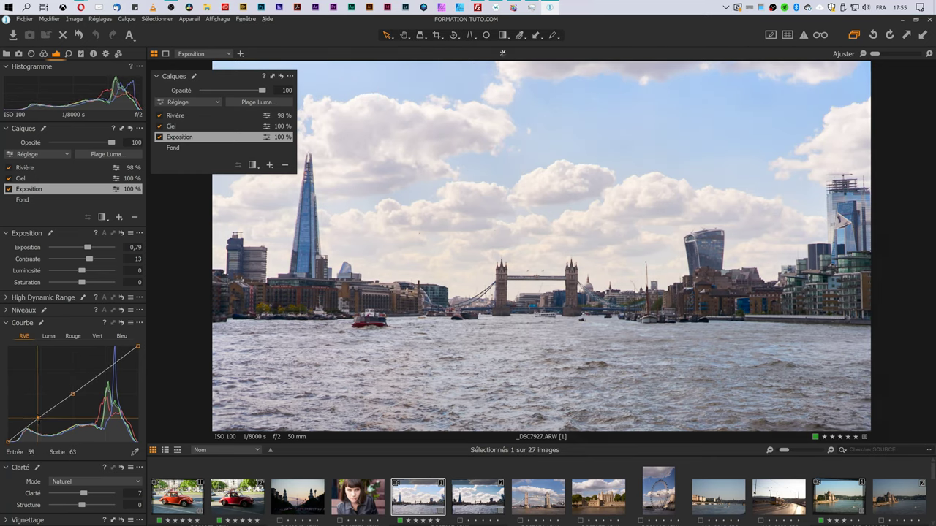
left_click(38, 418)
left_click_drag(38, 418, 38, 418)
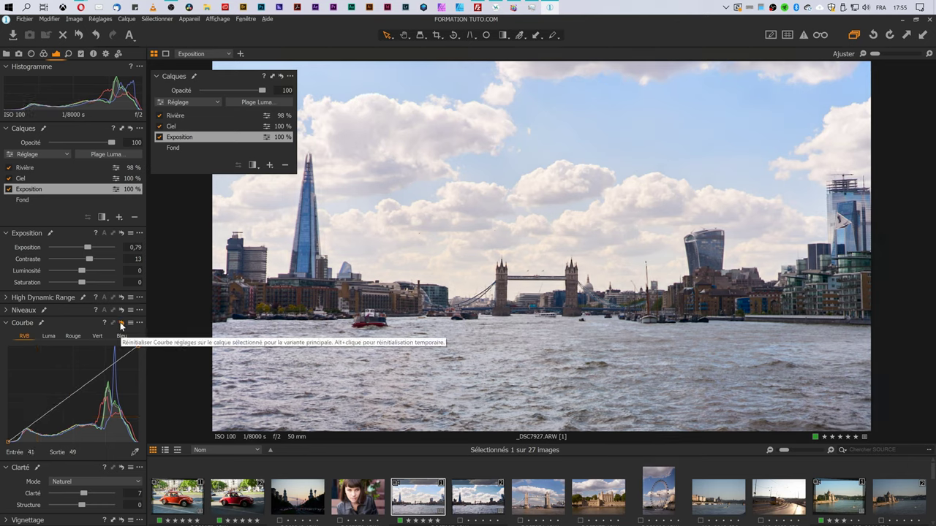
Compare the Thames photo with and without the curve, then open the red Beetle photo
left_click(121, 325, "alt")
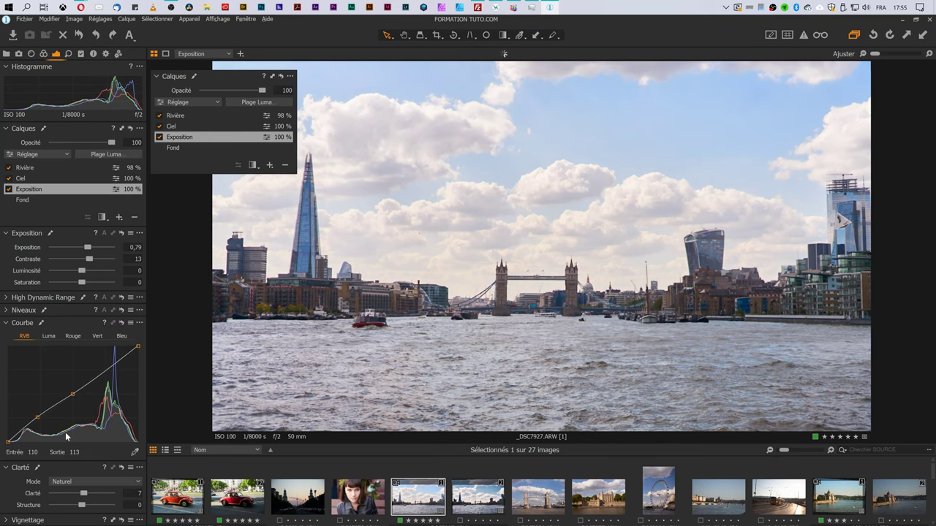
left_click(121, 325)
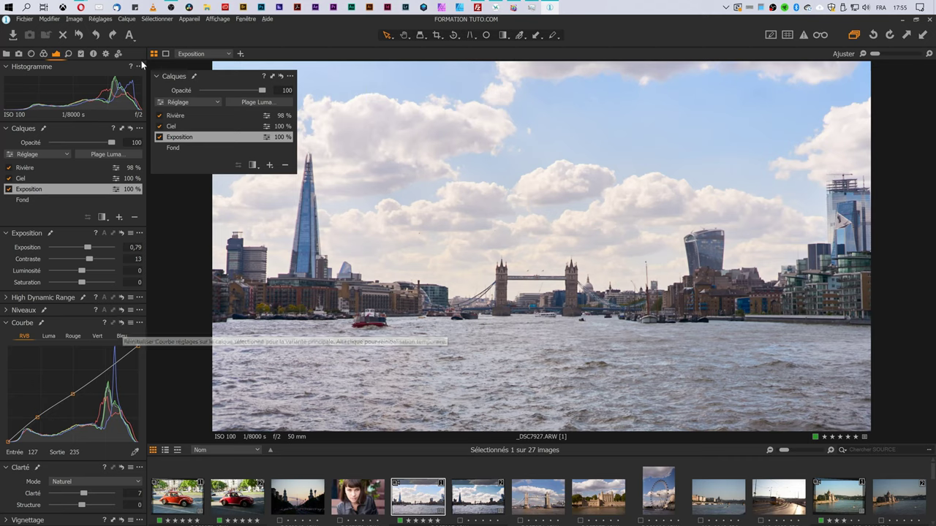
left_click(83, 37)
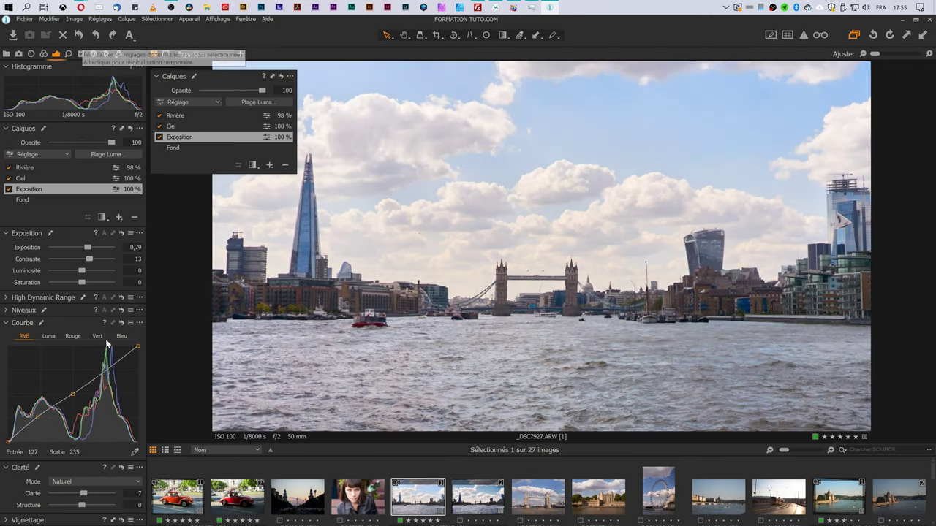
left_click(120, 321)
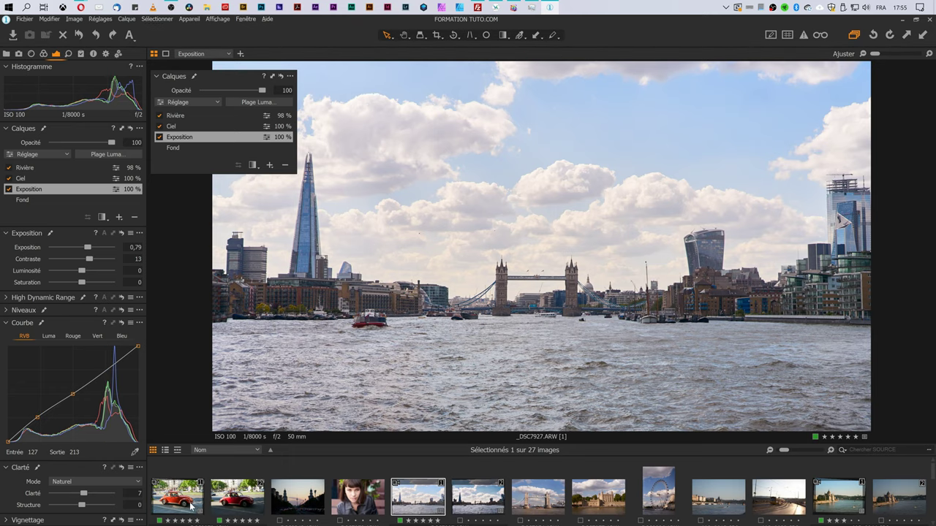
left_click(240, 500)
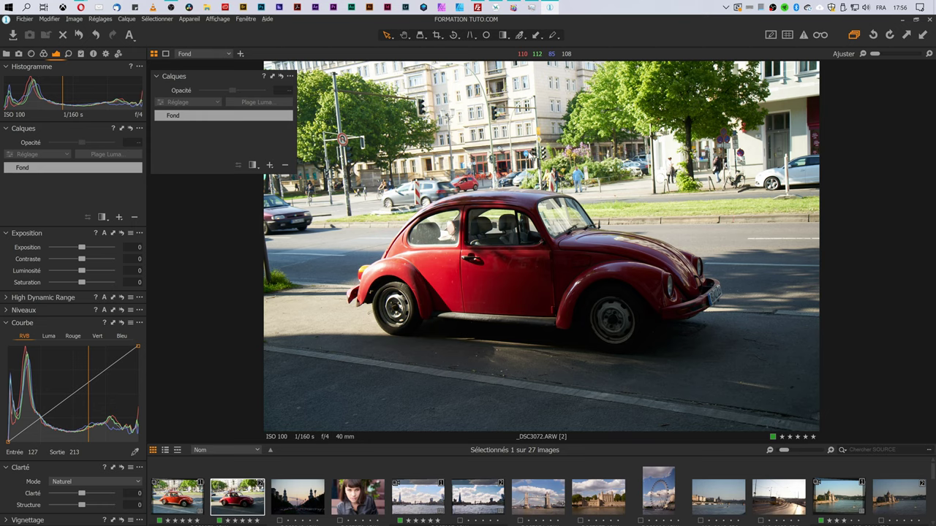
Rotate the Beetle photo a few degrees clockwise and crop it to fill the frame
left_click(454, 35)
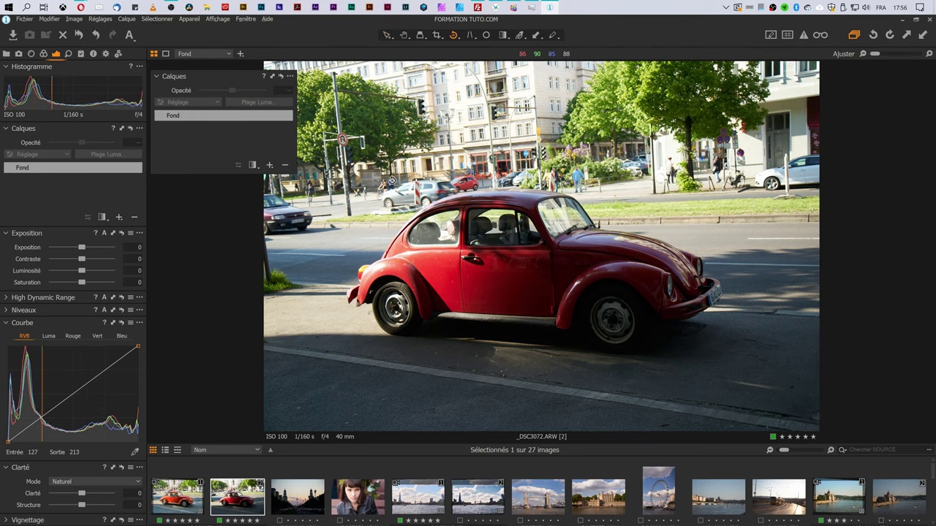
left_click_drag(474, 169, 431, 223)
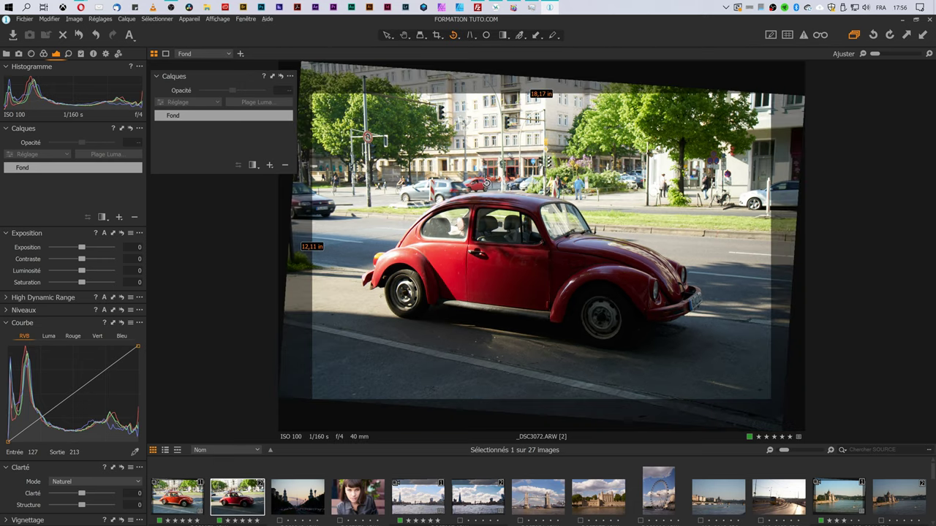
left_click(387, 35)
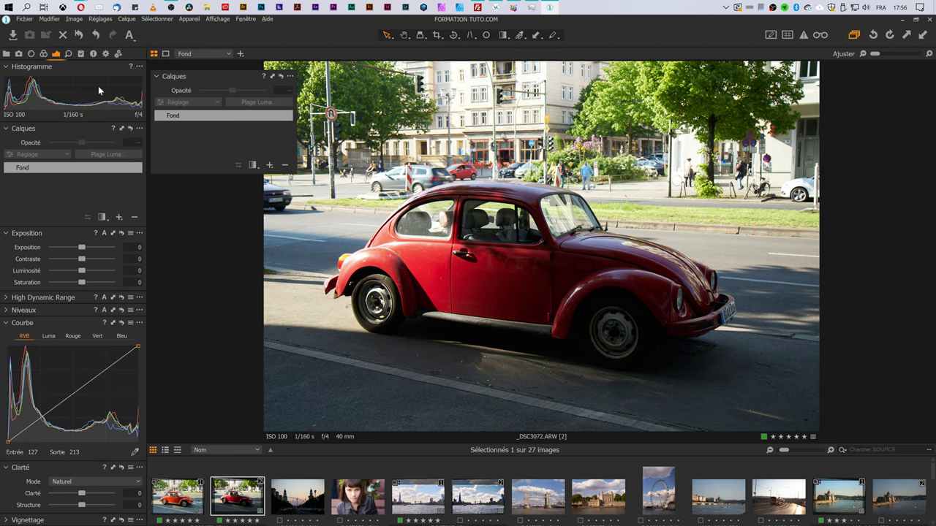
Set the rotation angle to 3,03 in the Lens Correction tools' Rotation & Inversion
left_click(44, 55)
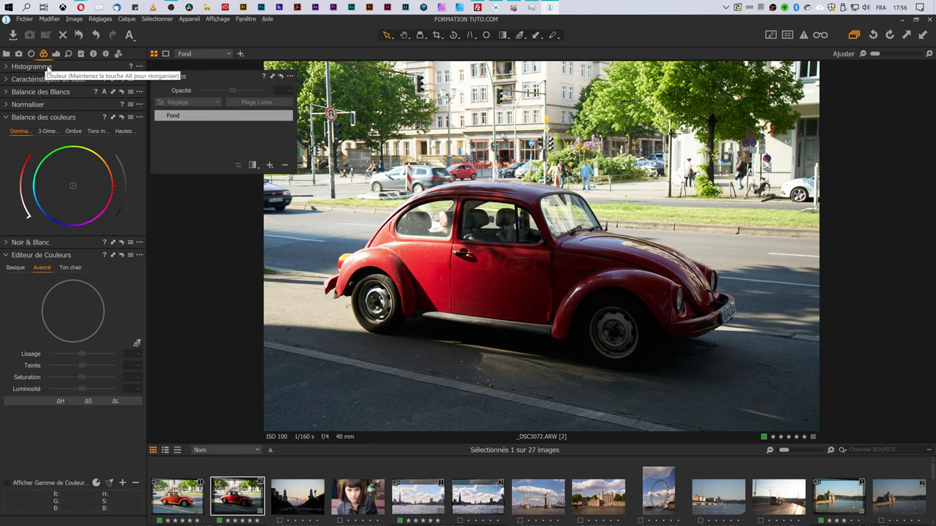
left_click(32, 54)
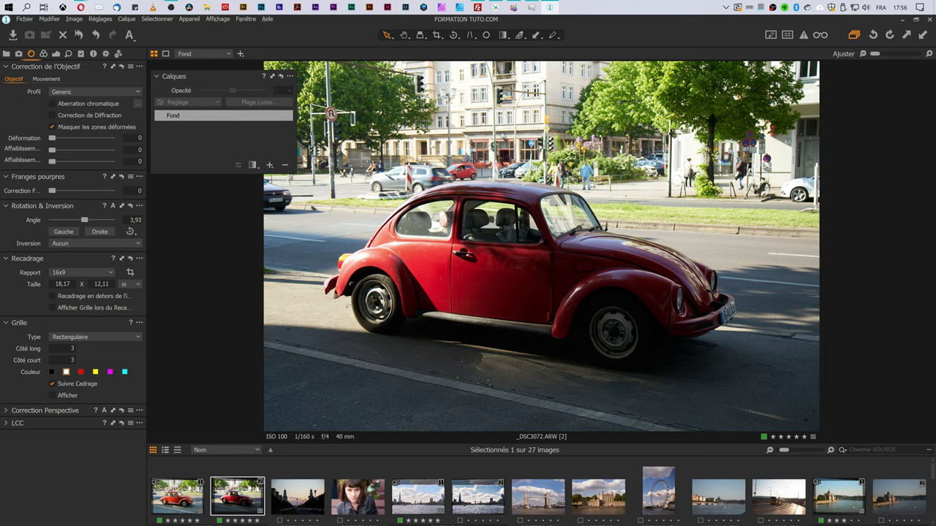
type("3,23")
key("Return")
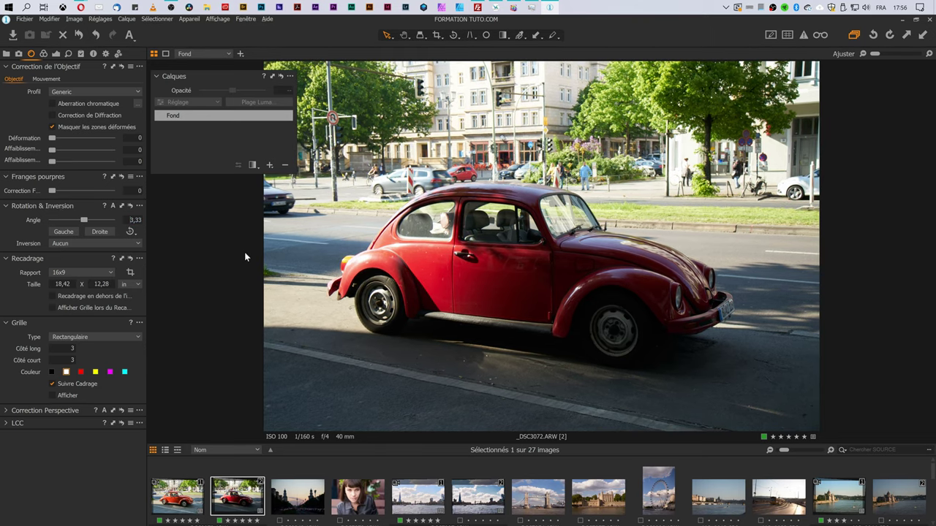
type("3,03")
key("Return")
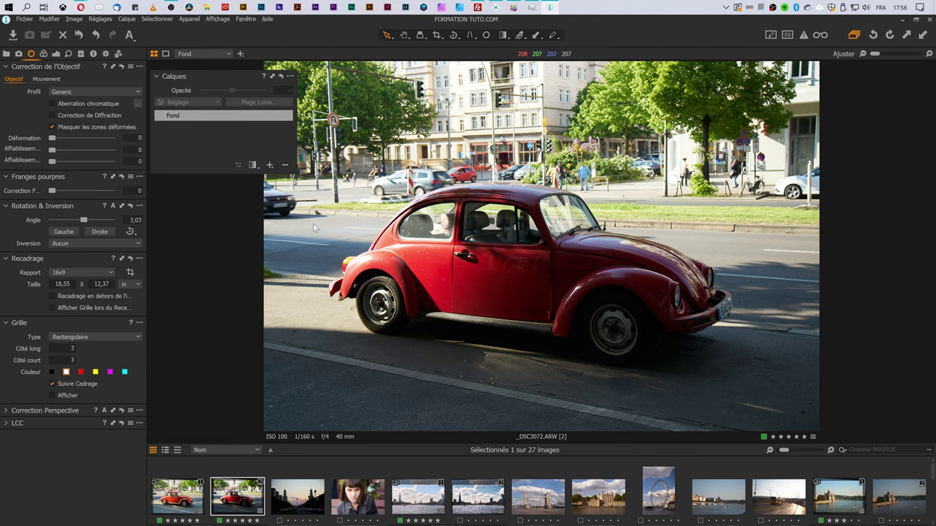
Add a new empty layer named Exposition to the Beetle photo
left_click(269, 165)
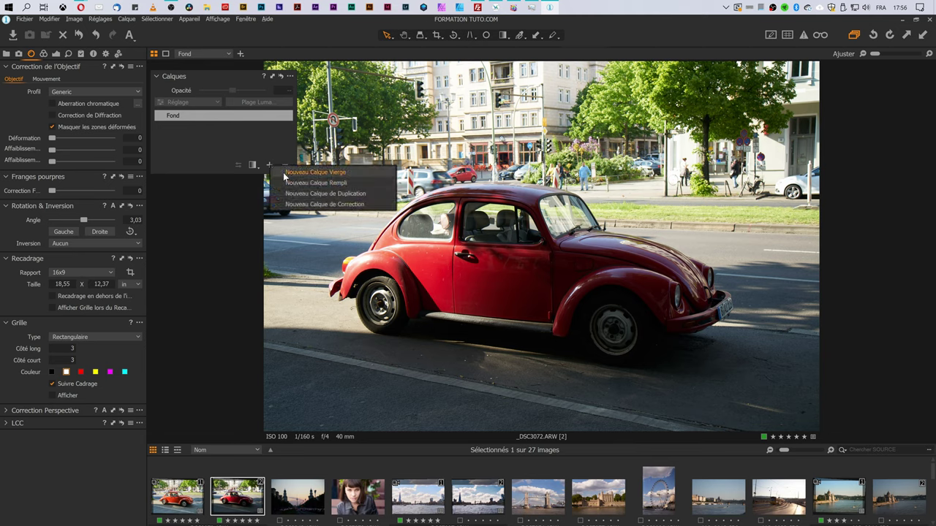
left_click(287, 172)
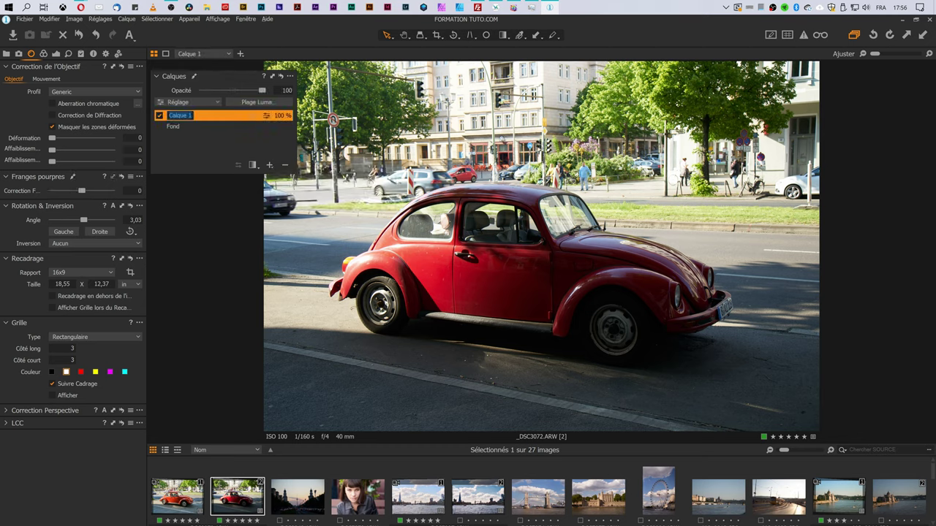
type("Exposition")
key("Return")
On Exposition, set contrast 12, HDR highlights 67 and shadows 54, checking overexposure warnings
left_click(56, 53)
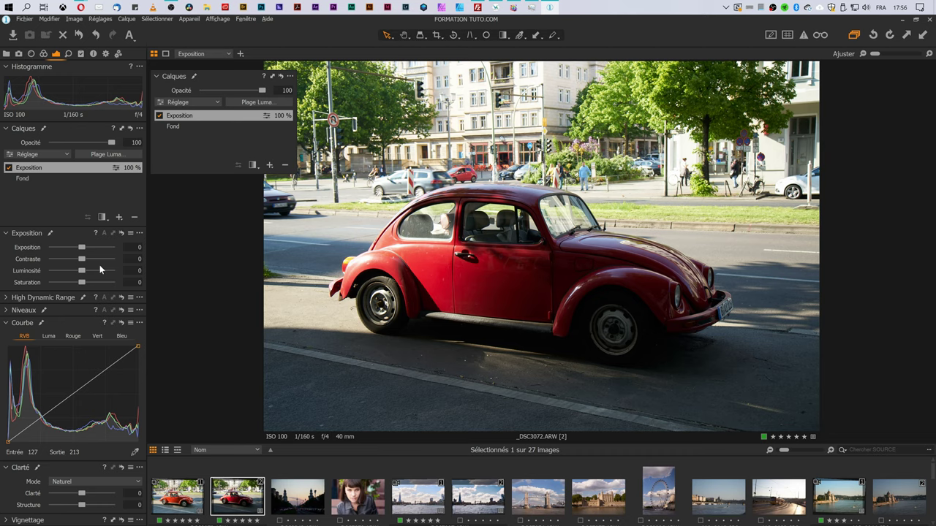
left_click(9, 302)
left_click(7, 234)
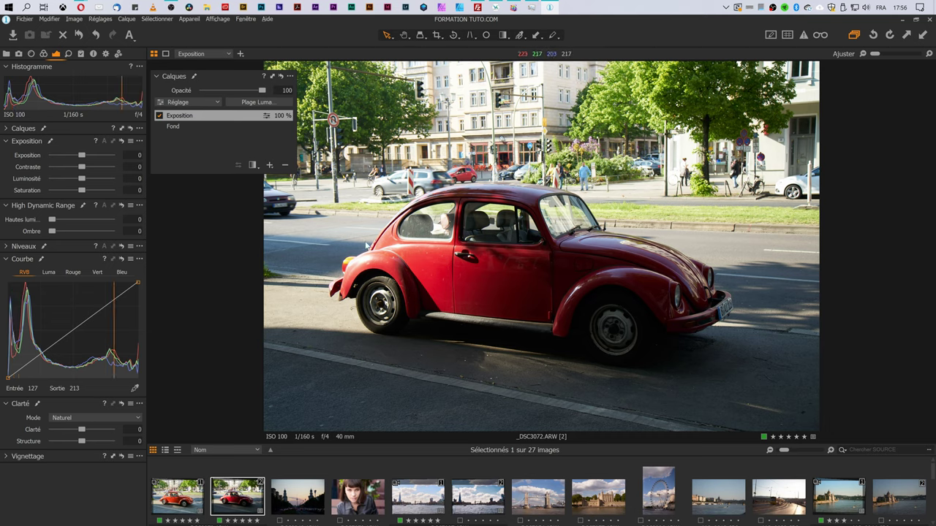
left_click_drag(52, 231, 101, 231)
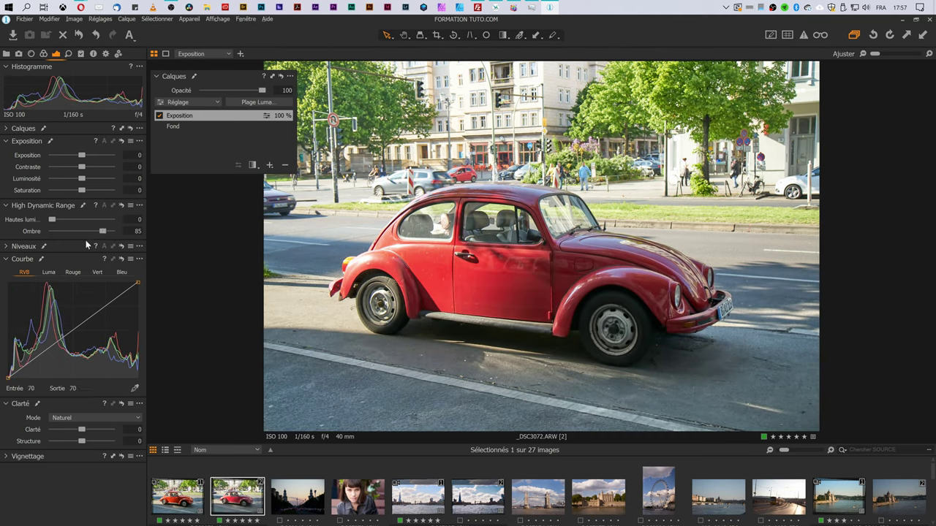
left_click(87, 231)
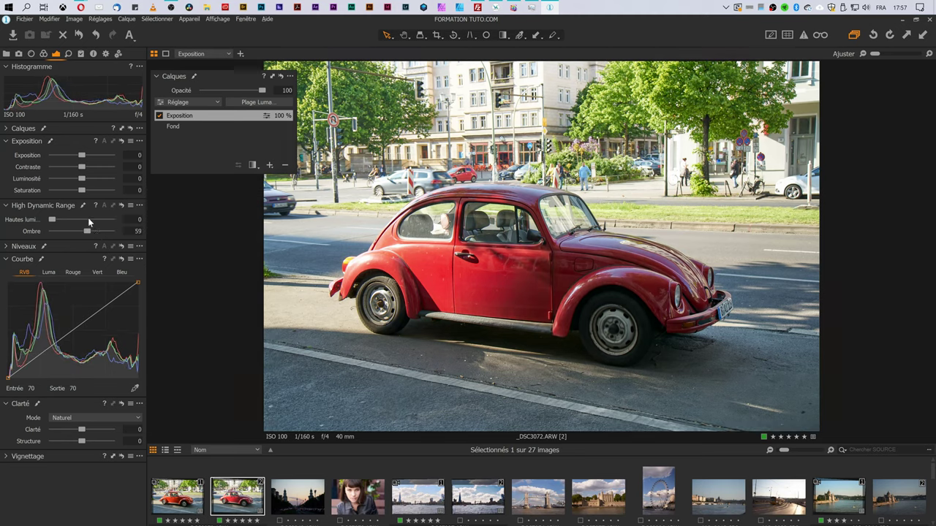
left_click_drag(86, 167, 91, 167)
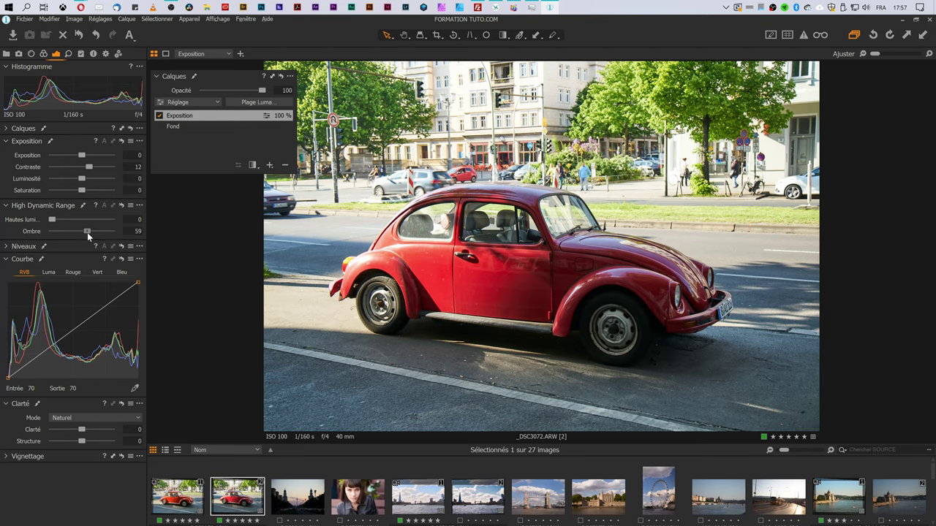
mouse_move(87, 233)
left_mouse_down()
mouse_move(56, 219)
mouse_move(71, 219)
left_mouse_up()
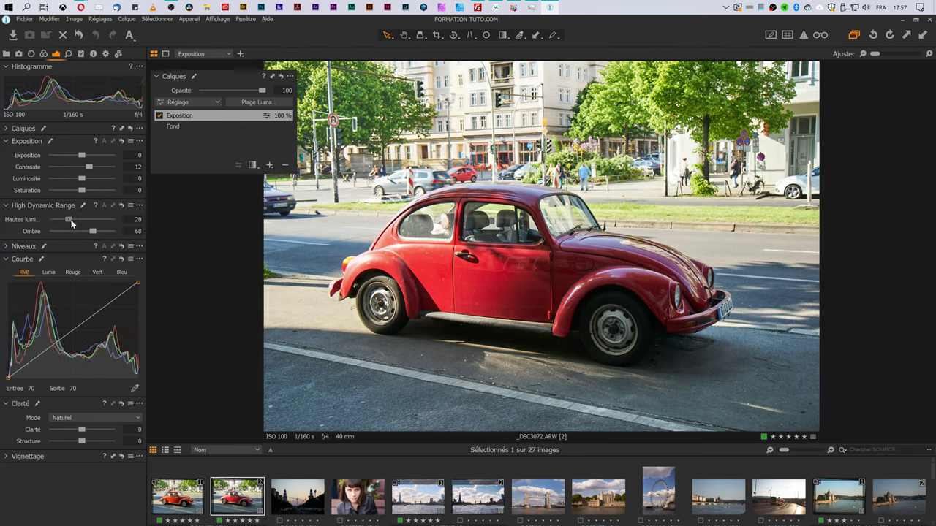
left_click(802, 35)
left_click_drag(68, 219, 92, 220)
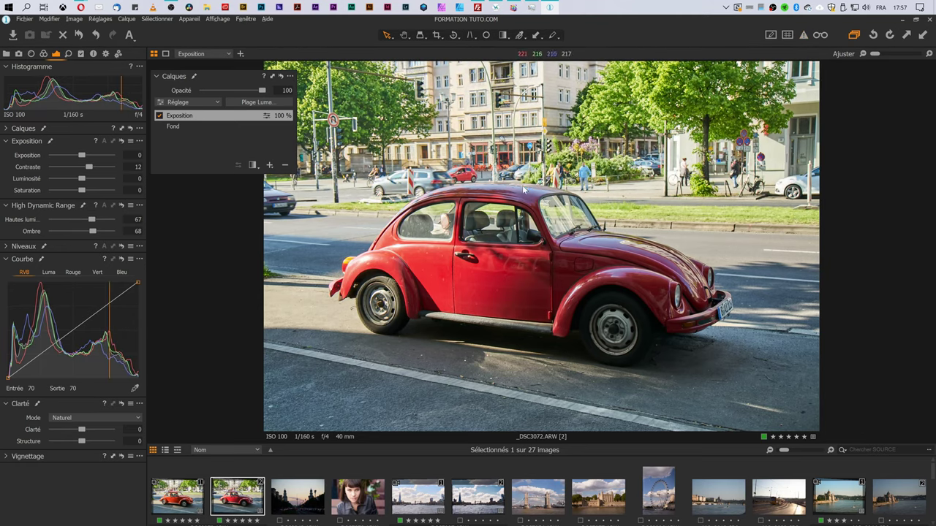
left_click_drag(94, 231, 85, 234)
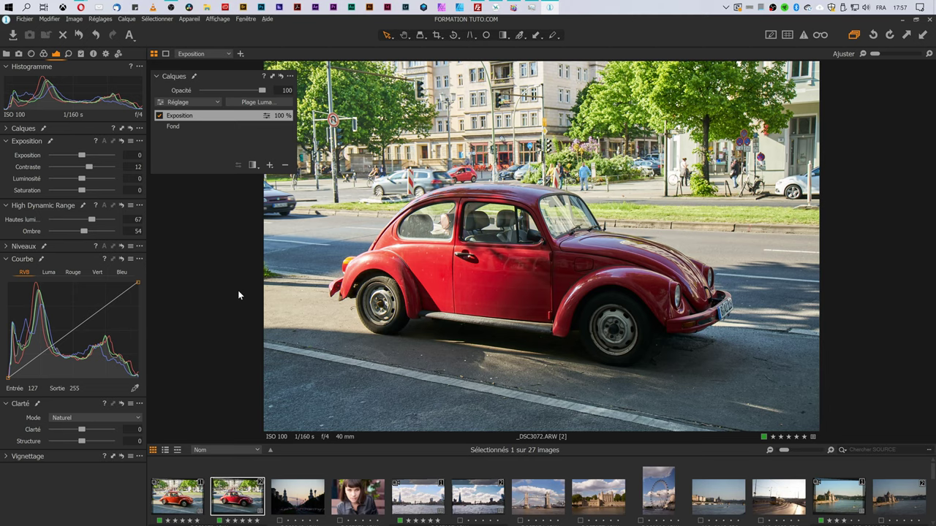
Create a filled layer 'Base TSL' above Exposition and show the Couleur tools
left_click(269, 165)
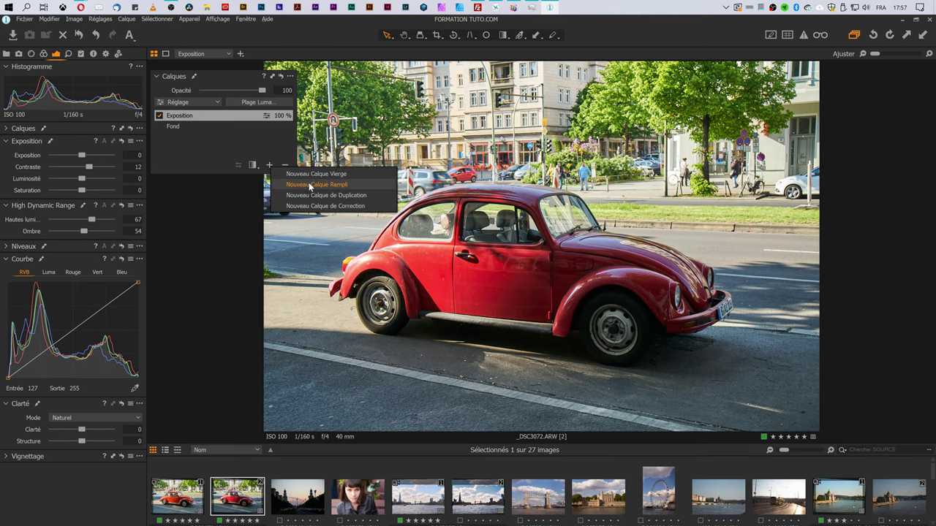
left_click(307, 184)
type("Base")
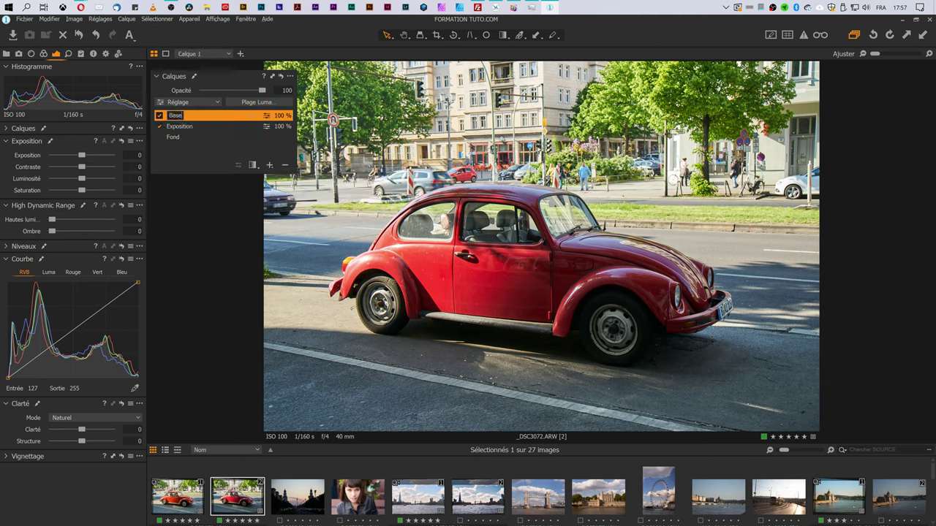
type(" TSL")
key("Return")
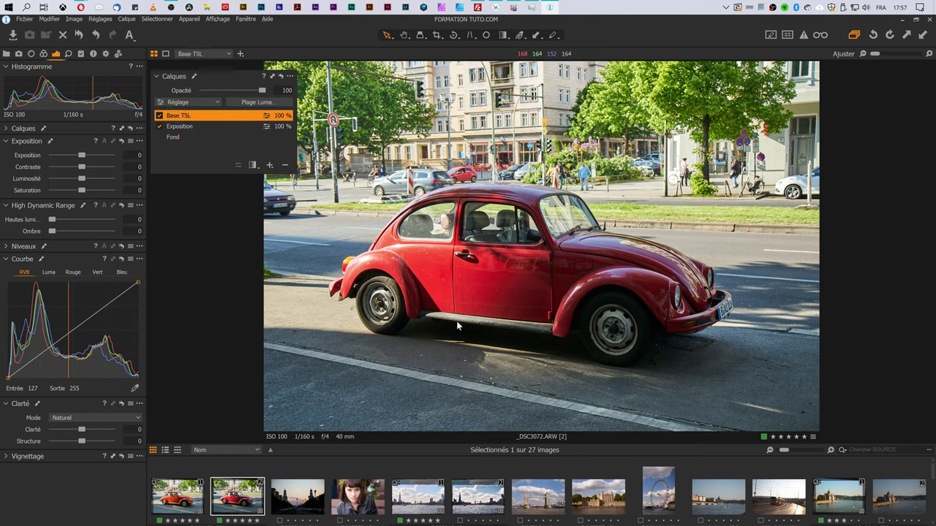
left_click(55, 53)
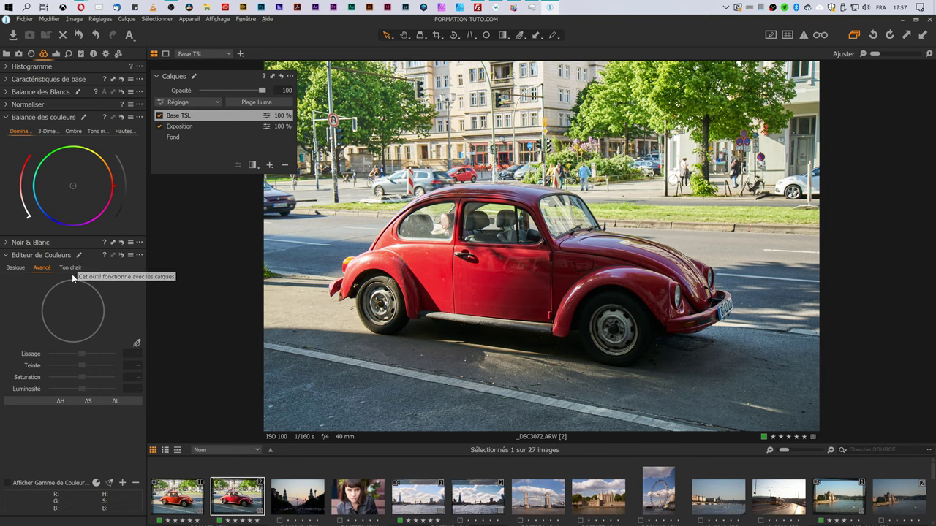
In Ton chair mode, sample the car's red, set saturation 30, and preview only that range
left_click(69, 268)
left_click(136, 346)
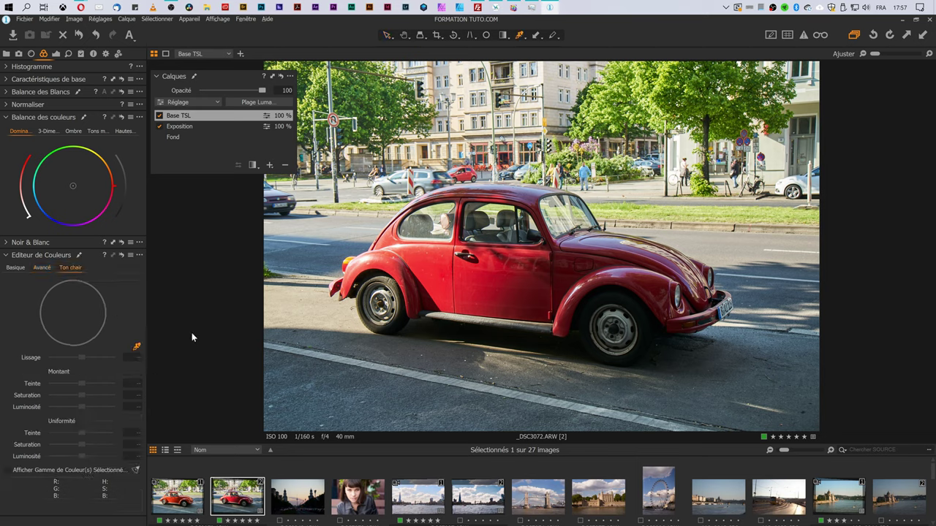
left_click(482, 321)
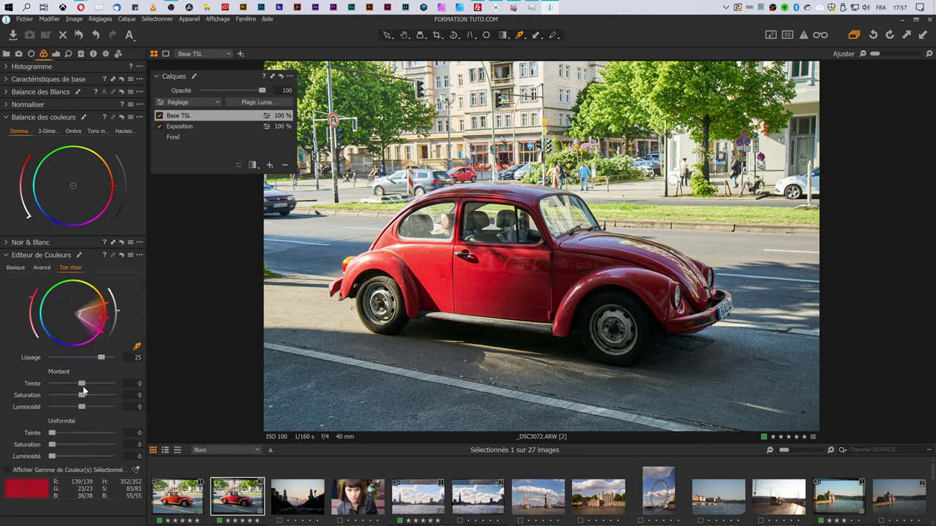
left_click_drag(82, 395, 111, 394)
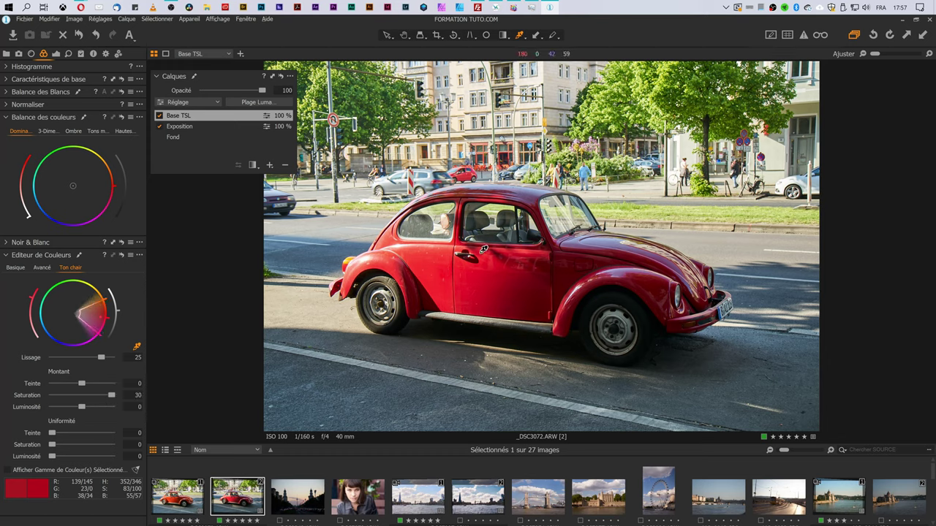
left_click(36, 470)
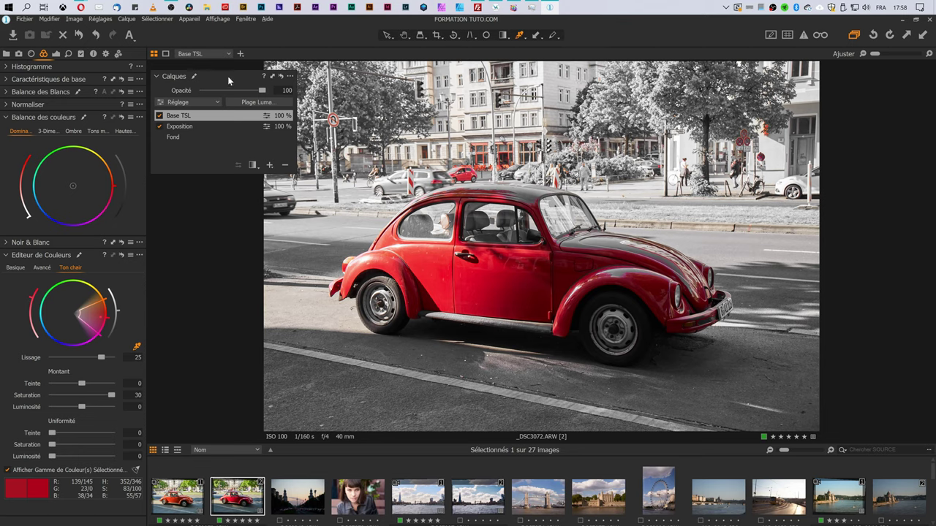
left_click(80, 471)
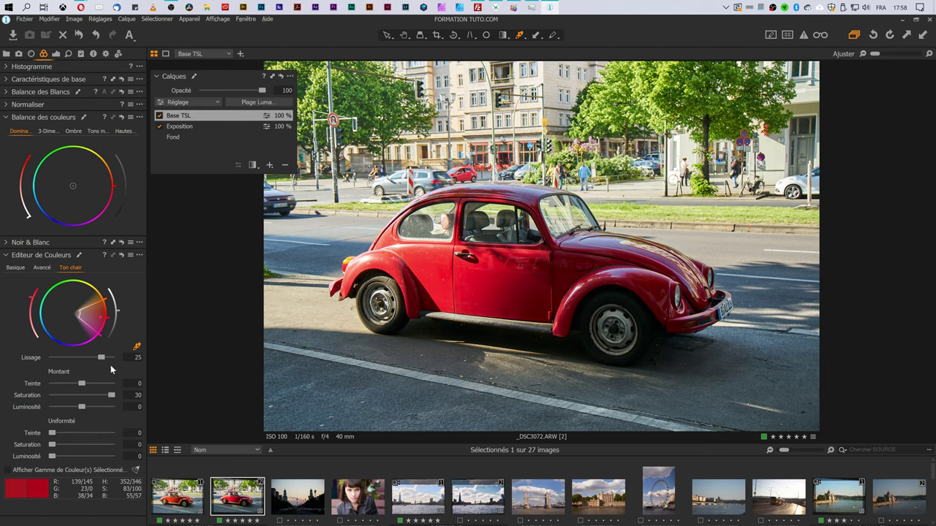
left_click(53, 470)
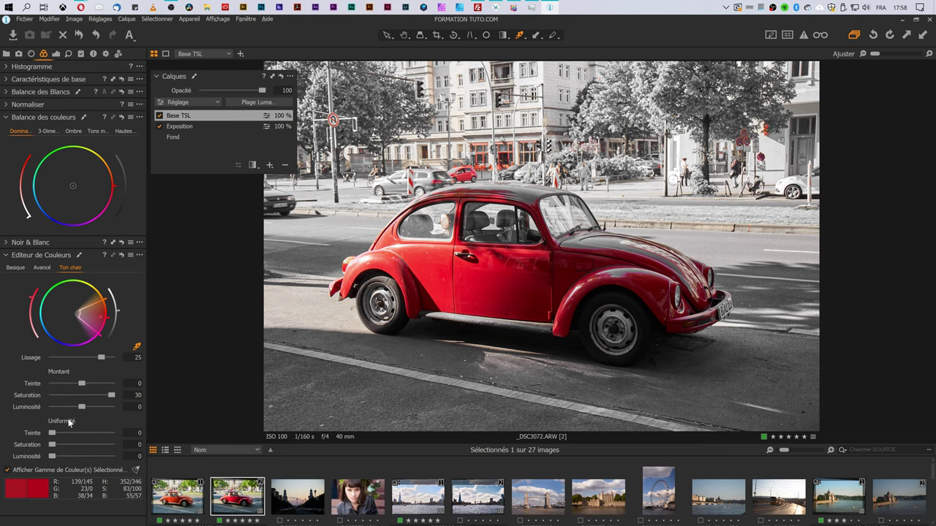
Shift the red's hue amount by 5 and set its hue uniformity to 100
left_click_drag(81, 383, 141, 382)
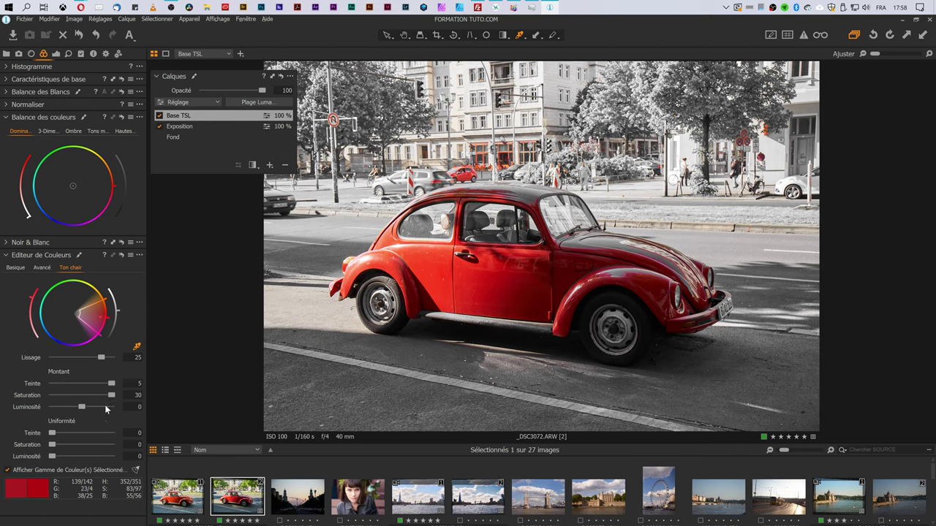
left_click_drag(53, 436, 111, 434)
scroll(490, 307, "up", 1)
scroll(486, 307, "up", 1)
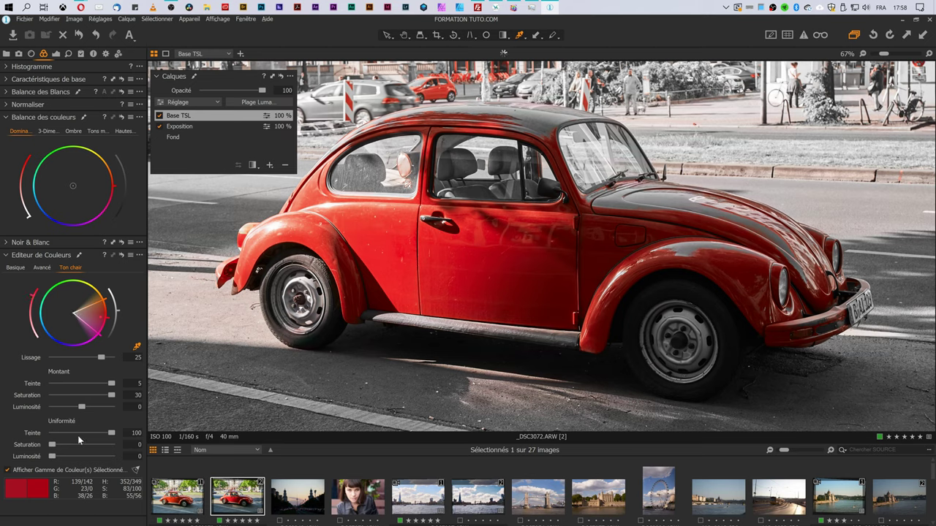
left_click_drag(111, 433, 51, 433)
left_click_drag(53, 437, 117, 434)
Set saturation uniformity to 31 and lightness uniformity to 51, turn off the range preview, and fit the photo
mouse_move(52, 445)
left_mouse_down()
mouse_move(93, 444)
mouse_move(42, 441)
mouse_move(79, 443)
left_mouse_up()
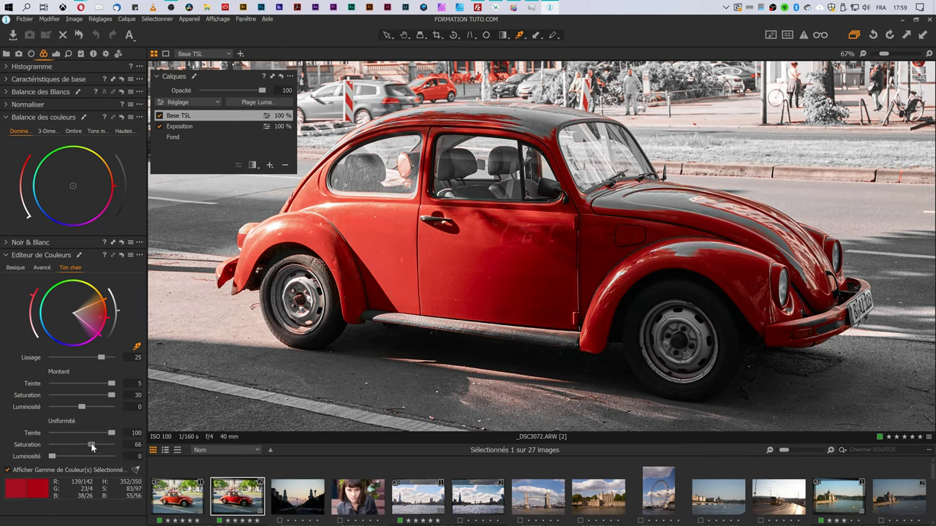
left_click(73, 444)
mouse_move(52, 456)
left_mouse_down()
mouse_move(109, 457)
mouse_move(6, 459)
left_mouse_up()
mouse_move(81, 457)
left_mouse_down()
mouse_move(41, 457)
mouse_move(85, 460)
left_mouse_up()
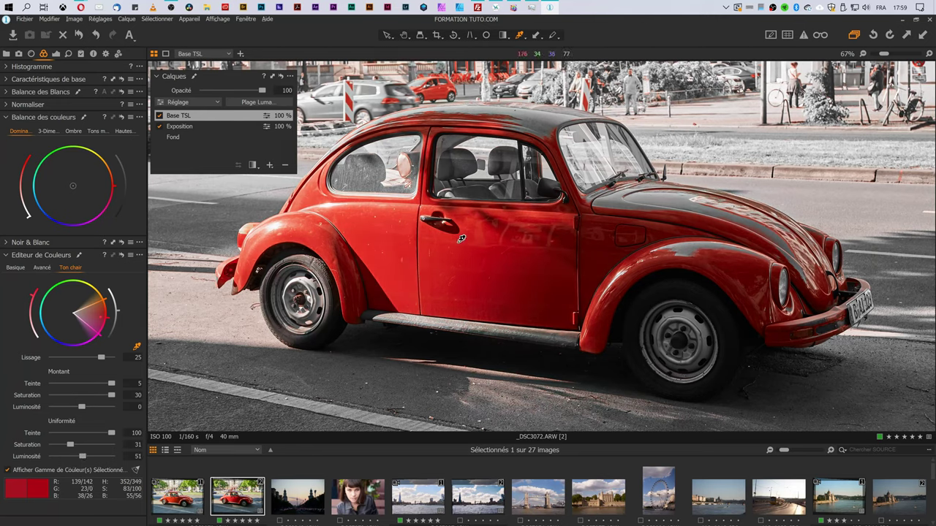
left_click(61, 469)
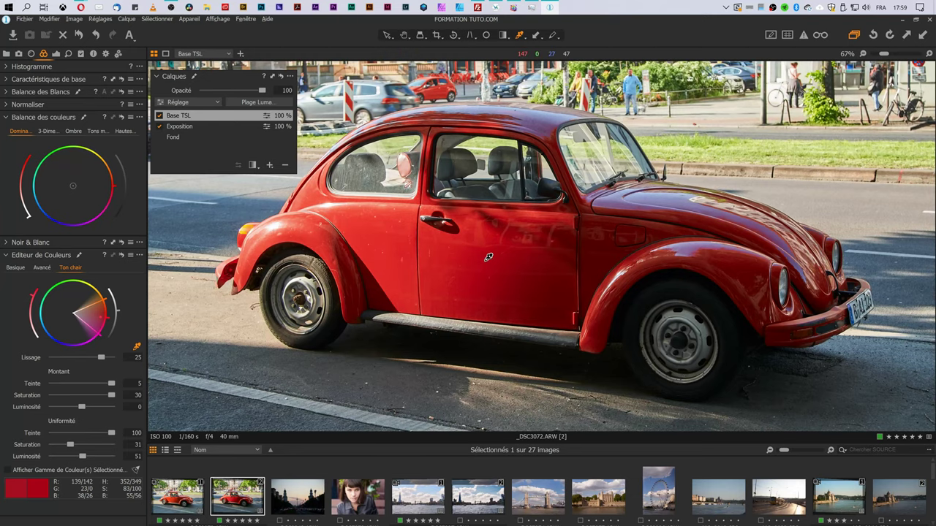
key("ctrl+0")
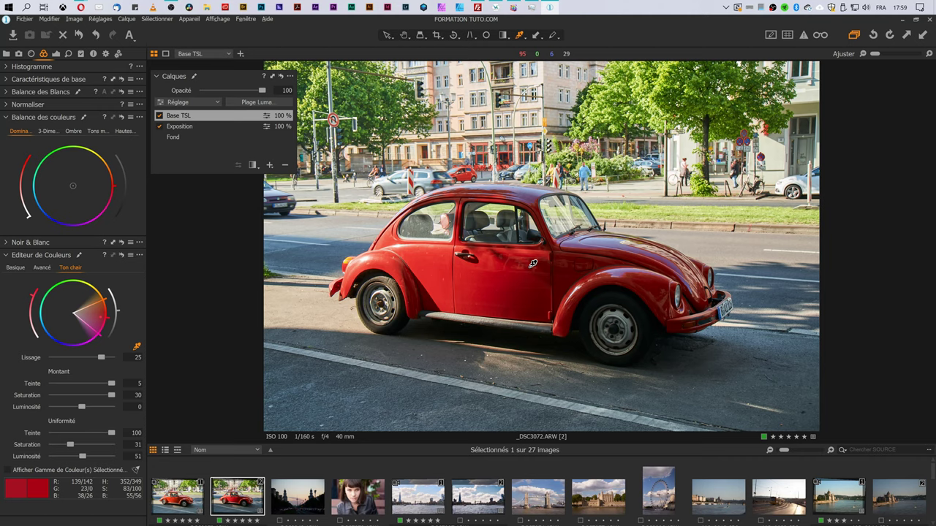
Show the Base TSL mask and fill it across the whole photo
left_click(504, 36)
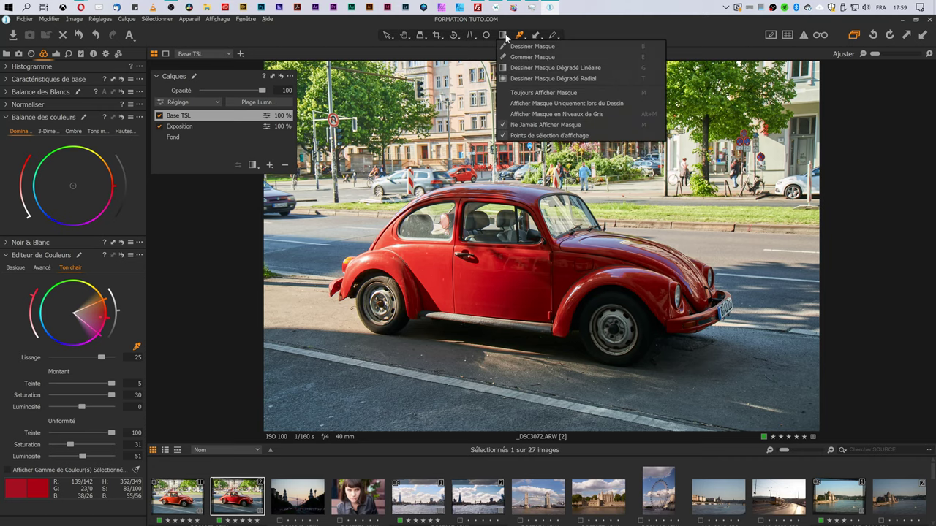
left_click(532, 46)
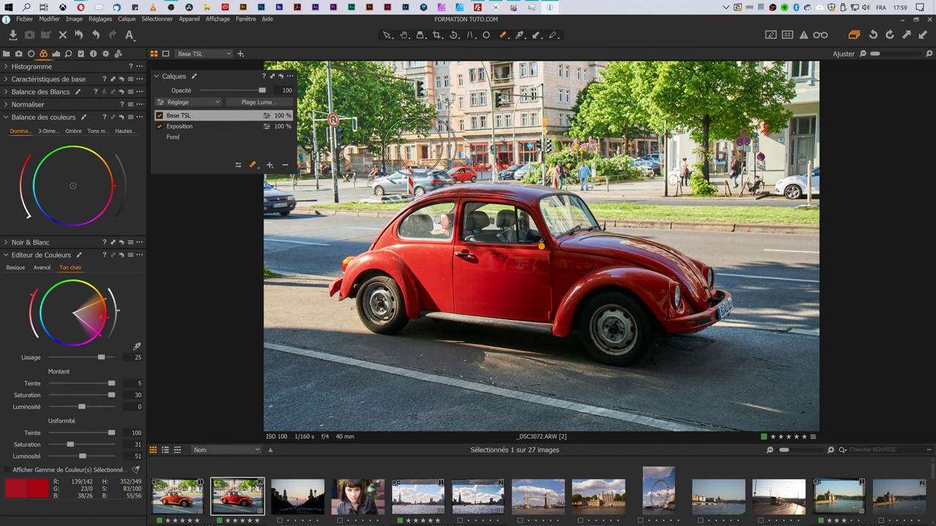
key("m")
key("m")
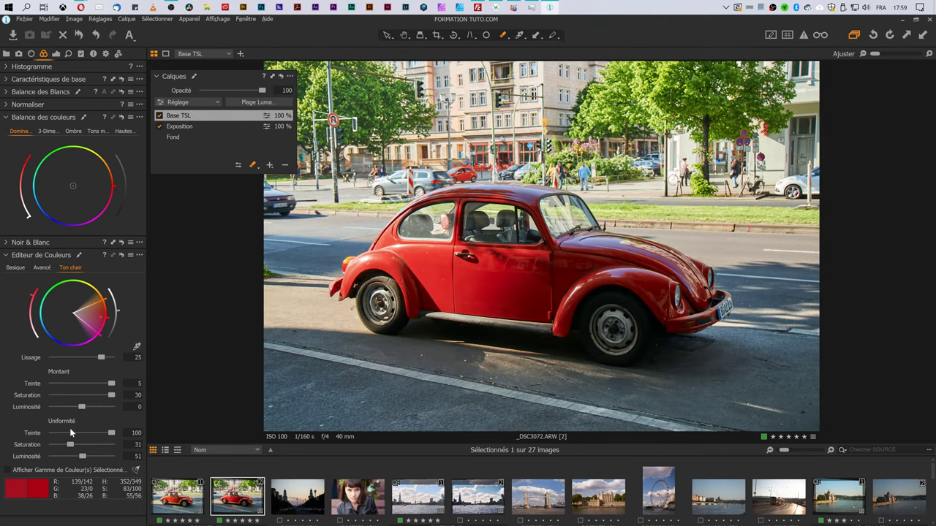
right_click(251, 118)
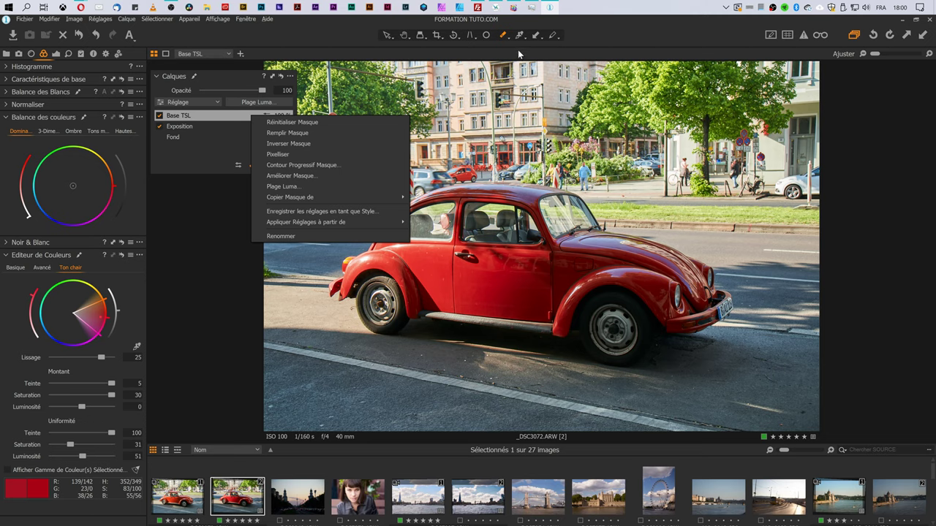
key("Escape")
Erase the mask from the car's window, door and fender with a size-294 eraser
key("m")
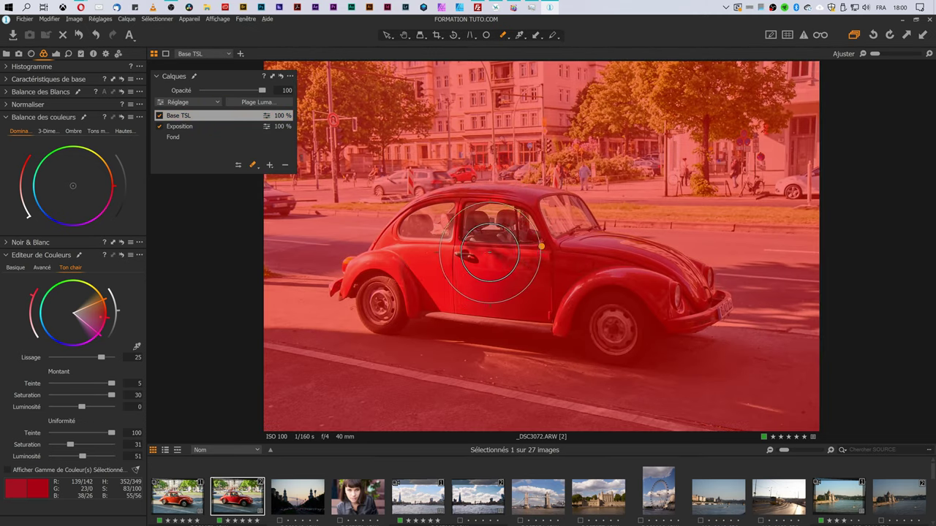
right_click(524, 267)
left_click_drag(525, 262, 517, 263)
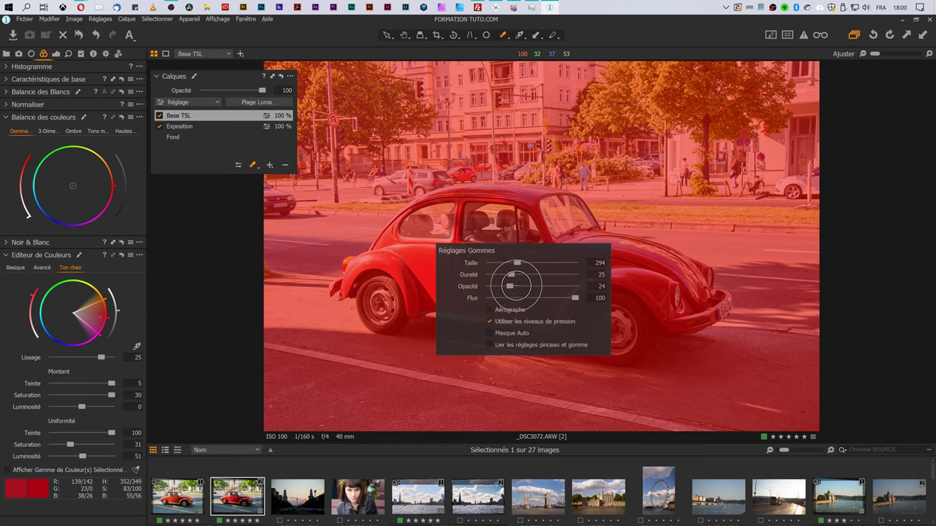
mouse_move(511, 223)
left_mouse_down()
mouse_move(378, 284)
mouse_move(614, 325)
mouse_move(642, 321)
mouse_move(653, 270)
mouse_move(720, 296)
mouse_move(680, 307)
mouse_move(572, 249)
mouse_move(559, 223)
mouse_move(468, 212)
mouse_move(398, 258)
mouse_move(450, 214)
mouse_move(482, 219)
mouse_move(533, 296)
mouse_move(392, 272)
mouse_move(362, 282)
mouse_move(460, 212)
mouse_move(565, 221)
mouse_move(552, 210)
mouse_move(566, 242)
mouse_move(537, 292)
mouse_move(560, 317)
mouse_move(413, 292)
mouse_move(378, 302)
mouse_move(526, 300)
mouse_move(522, 313)
mouse_move(397, 270)
mouse_move(625, 308)
mouse_move(621, 328)
mouse_move(683, 302)
mouse_move(617, 250)
mouse_move(574, 233)
mouse_move(456, 213)
mouse_move(379, 274)
mouse_move(538, 205)
mouse_move(577, 256)
mouse_move(694, 291)
left_mouse_up()
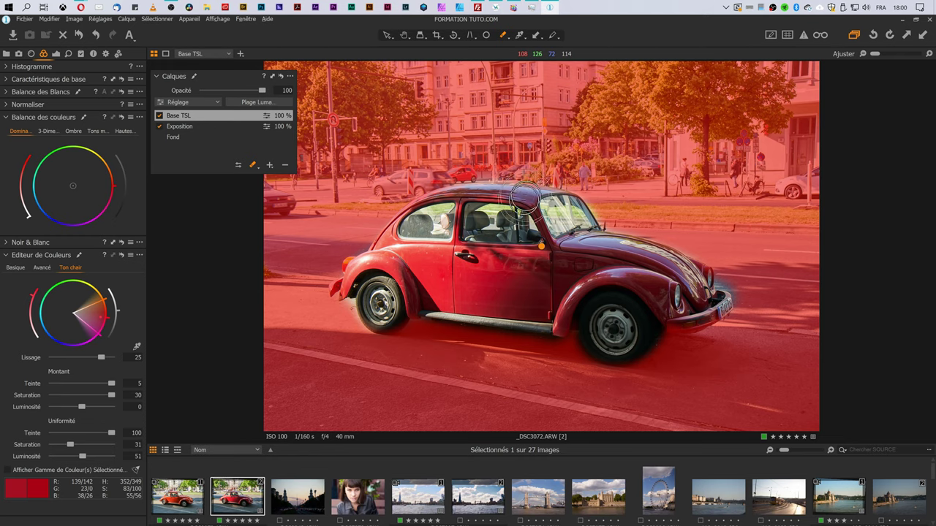
Invert the Base TSL mask onto the car, set its hue amount to -1,6, and add a layer
right_click(198, 115)
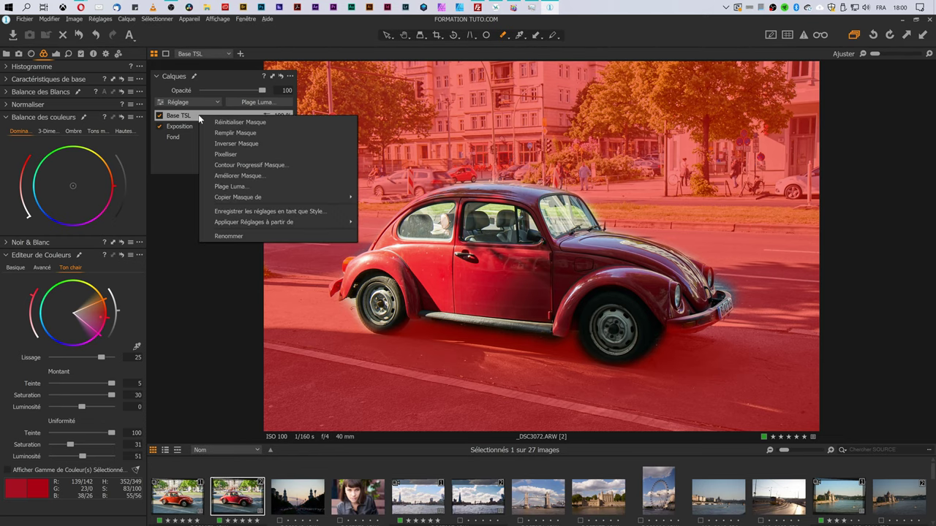
left_click(249, 145)
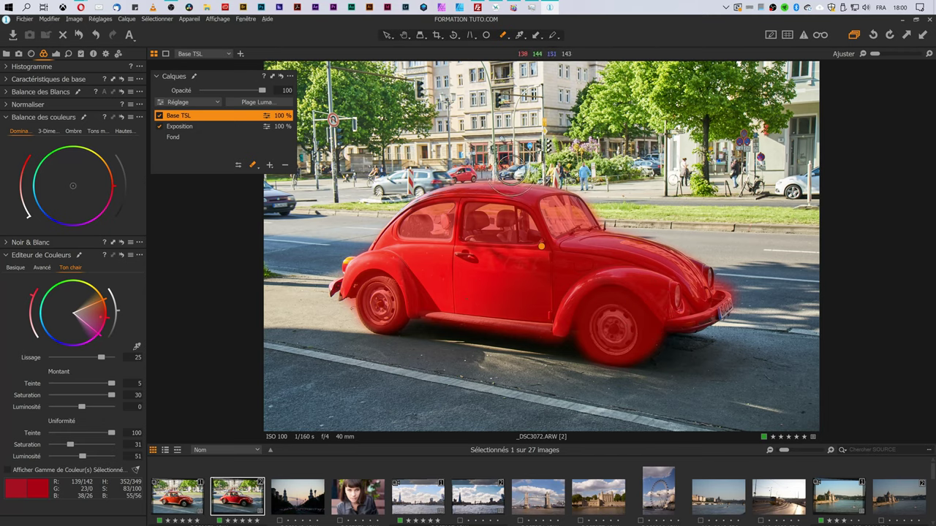
key("m")
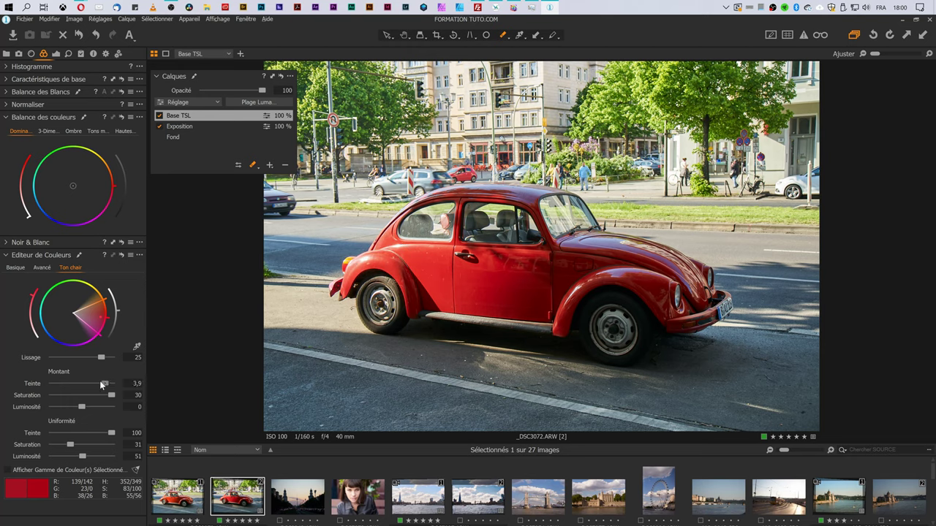
mouse_move(101, 383)
left_mouse_down()
mouse_move(73, 384)
mouse_move(112, 385)
left_mouse_up()
left_click(270, 164)
type("Refine TSL")
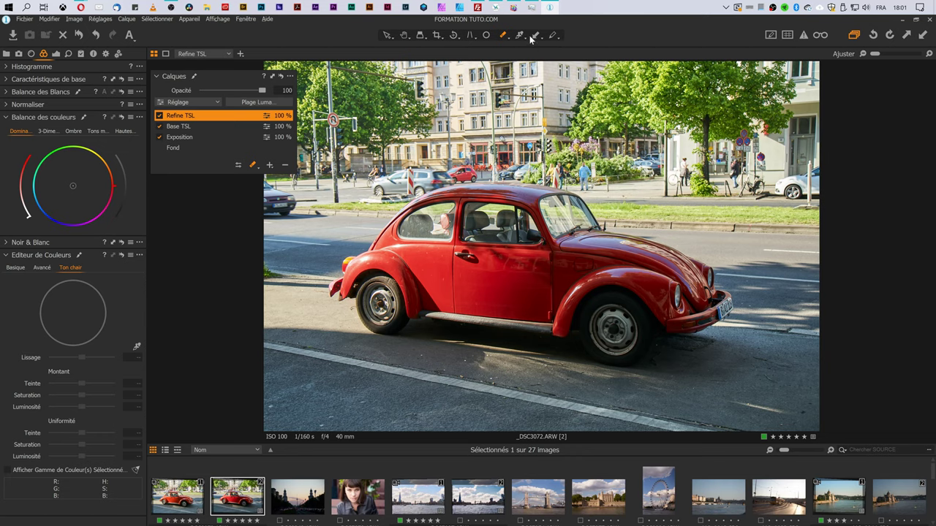
Paint the Refine TSL mask over the car's hood and fender at close zoom, then fit the view
left_click(507, 41)
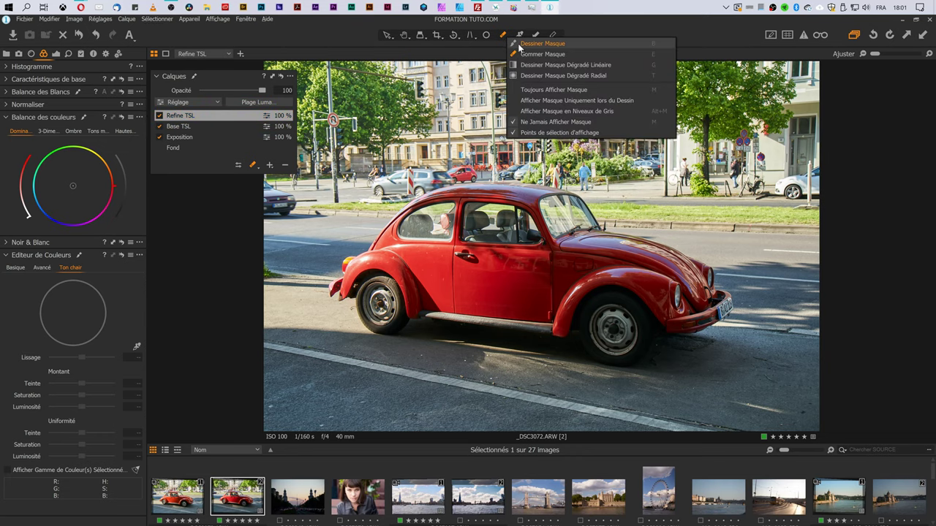
left_click(541, 41)
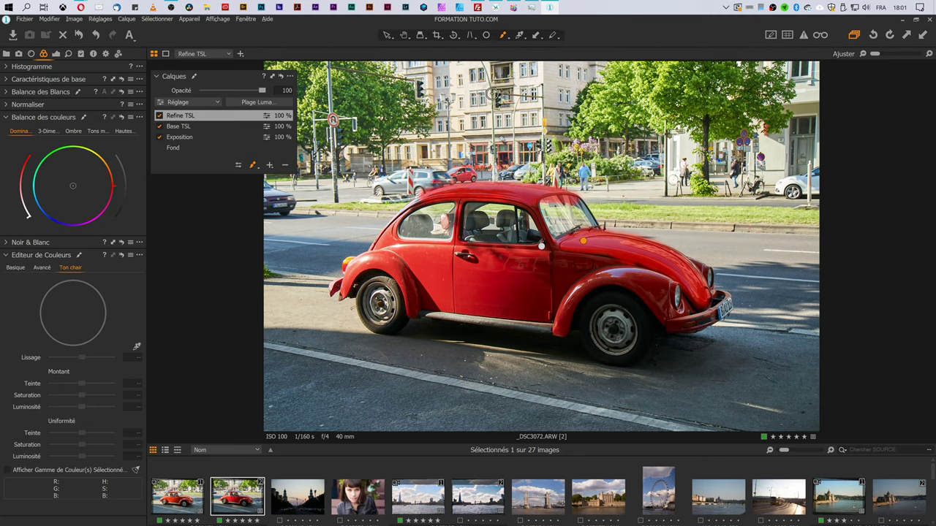
scroll(576, 199, "up", 2)
scroll(576, 199, "up", 2)
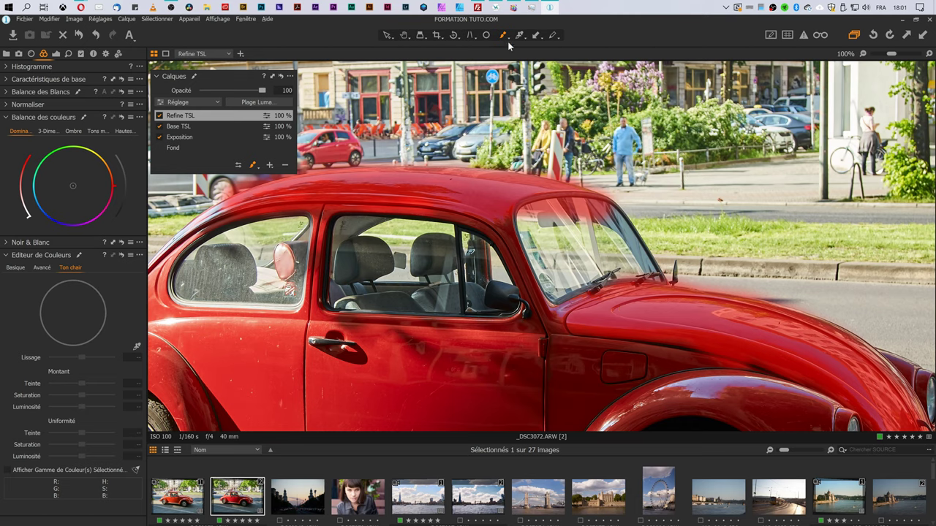
left_click(504, 38)
right_click(723, 228)
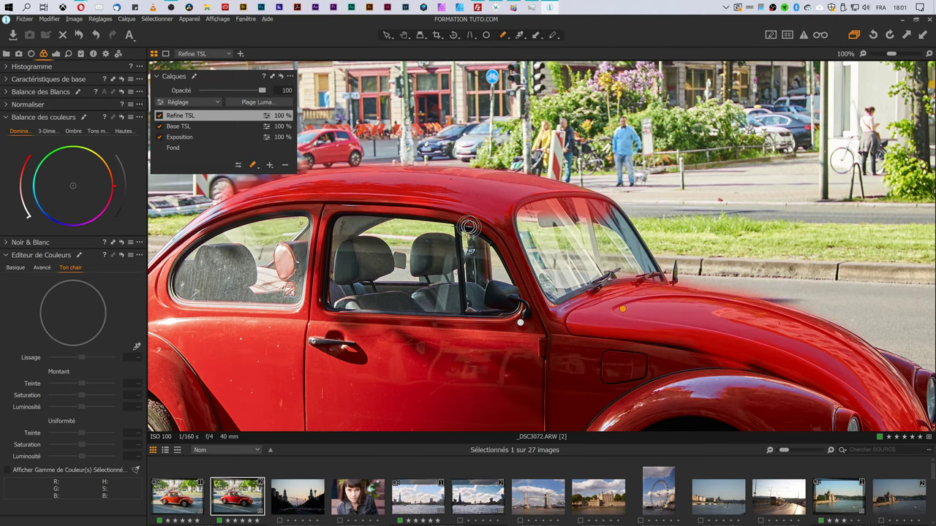
left_click_drag(309, 208, 613, 386)
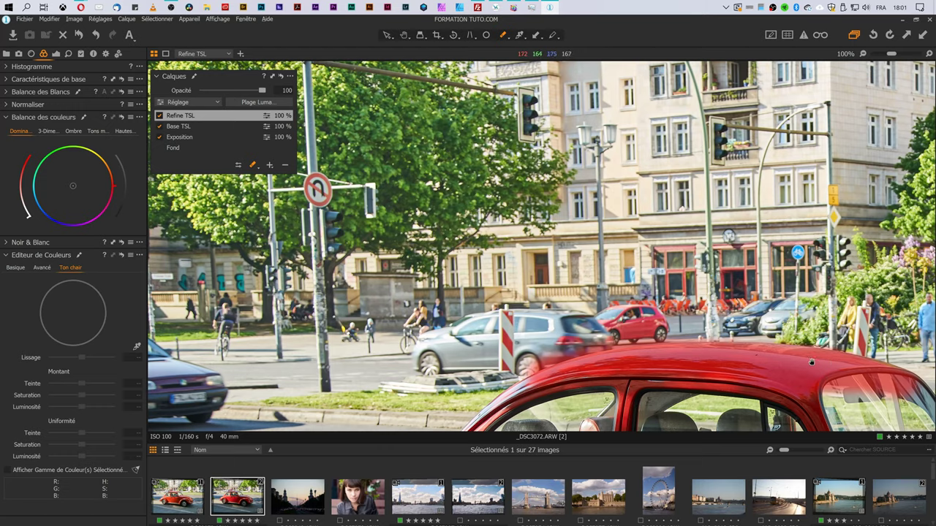
left_click_drag(811, 362, 604, 218)
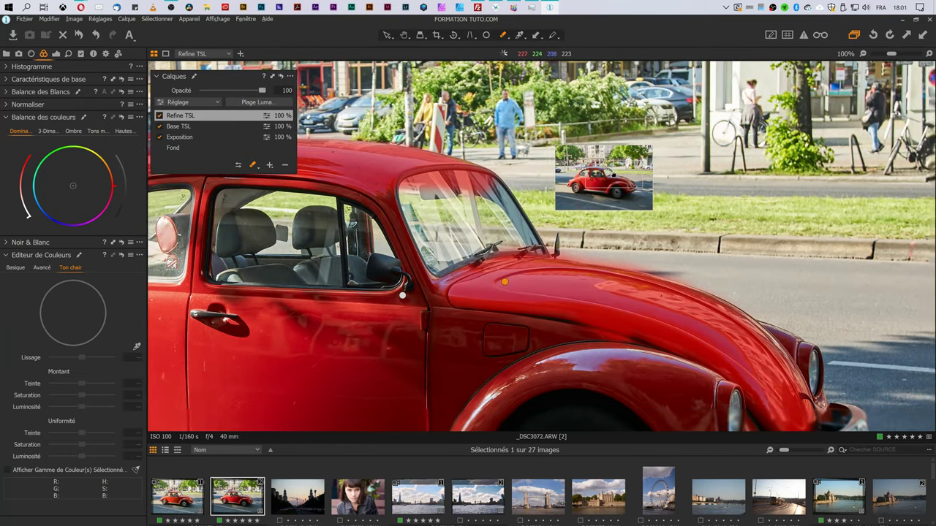
left_click_drag(604, 218, 586, 240)
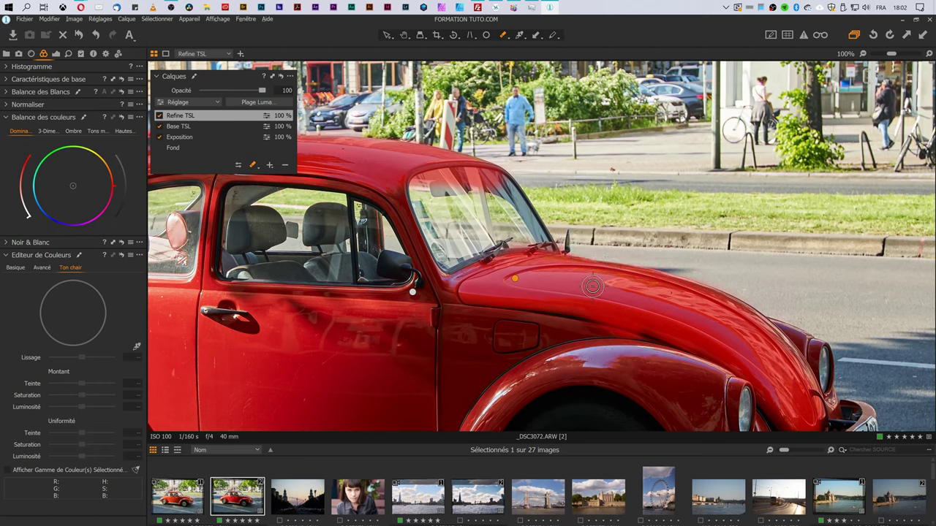
left_click(598, 335)
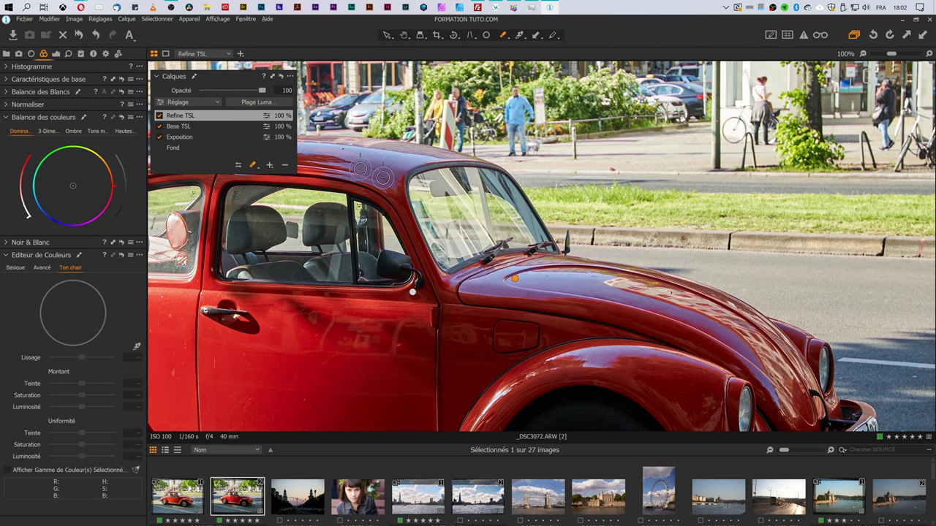
key("ctrl+0")
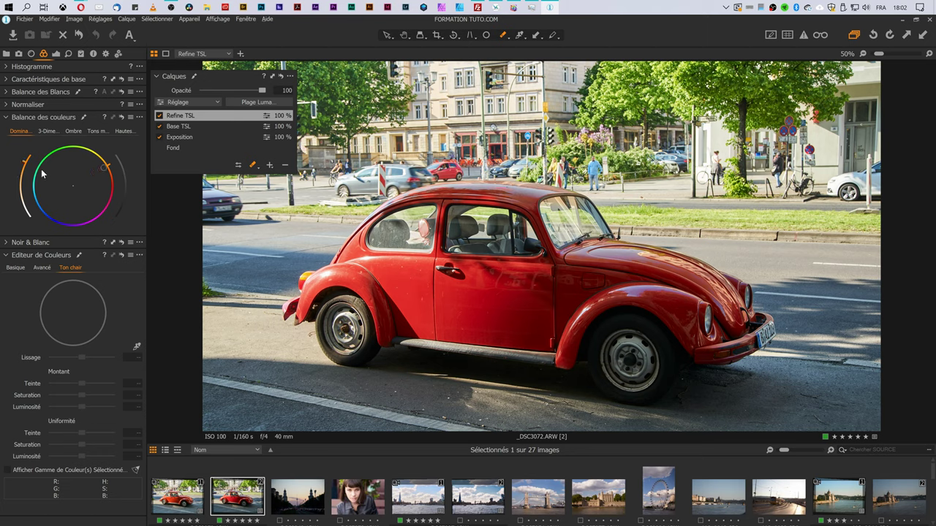
Shift Refine TSL's master and midtone colour balance toward warm orange-yellow, comparing it off and on
left_click_drag(42, 173, 40, 180)
left_click(90, 131)
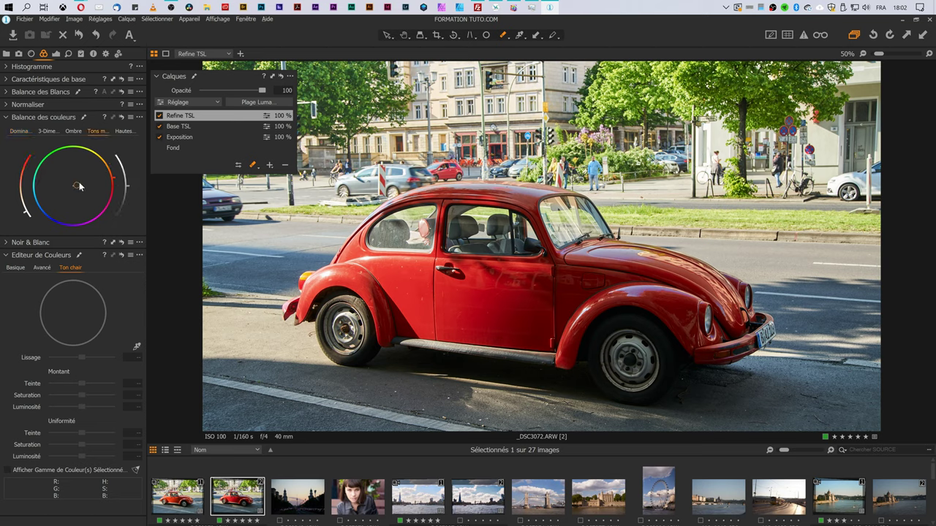
mouse_move(99, 179)
left_mouse_down()
mouse_move(26, 210)
mouse_move(96, 181)
left_mouse_up()
left_click(159, 115)
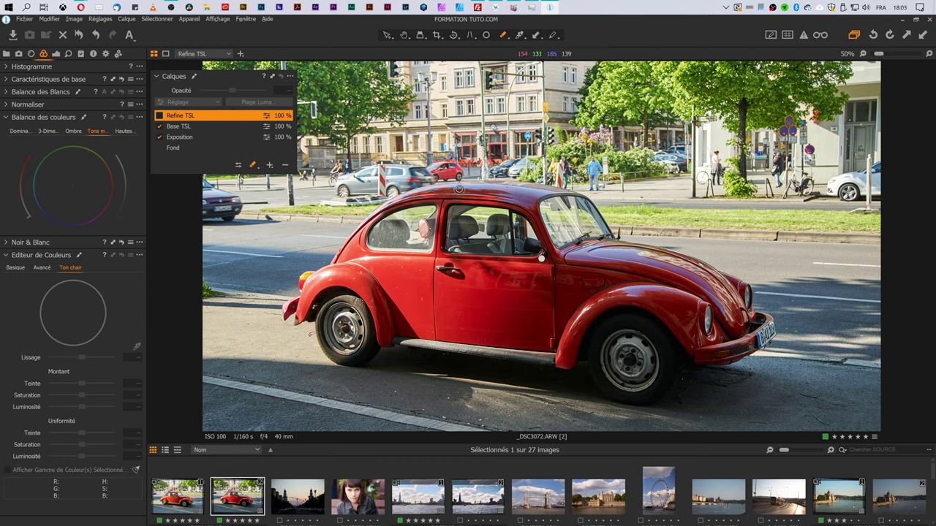
left_click(159, 115)
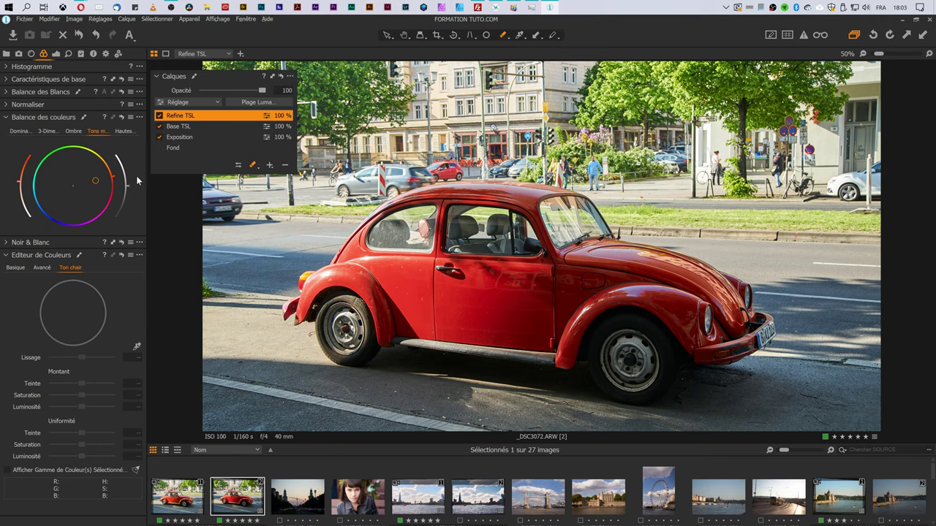
left_click_drag(227, 76, 224, 67)
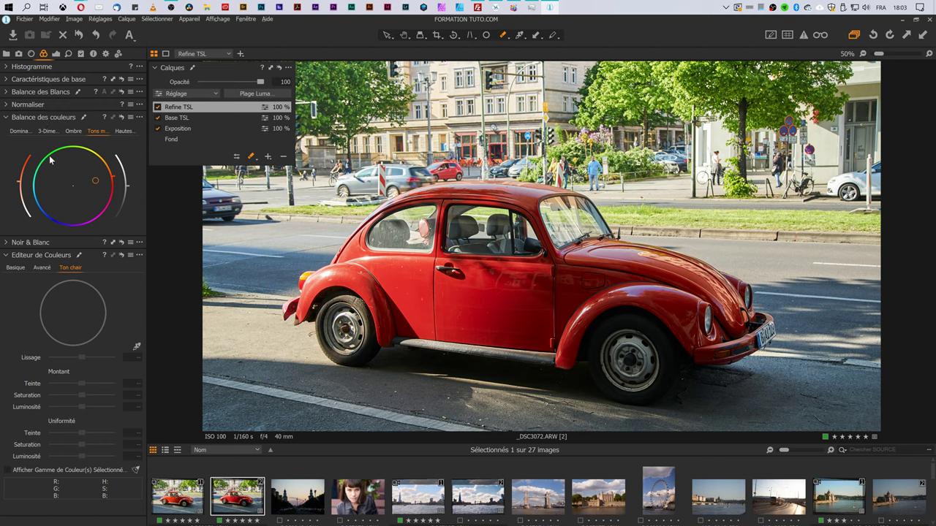
Lower the Refine TSL layer's opacity to 50%
left_click(218, 118)
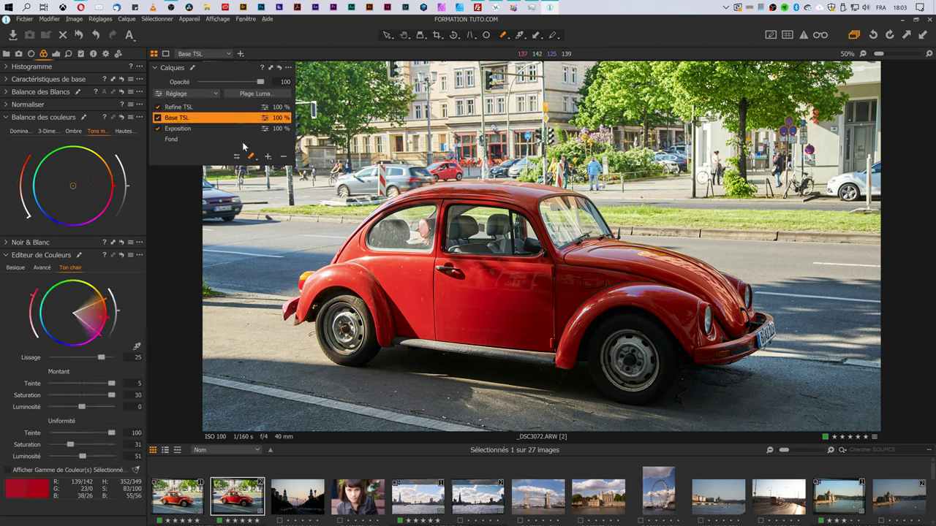
left_click(220, 107)
left_click(195, 110)
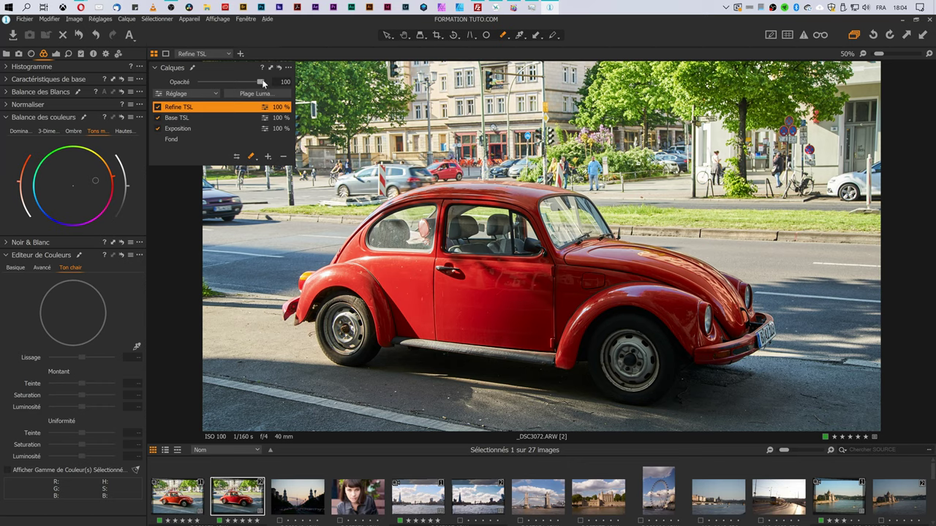
left_click_drag(263, 84, 231, 83)
key("Down")
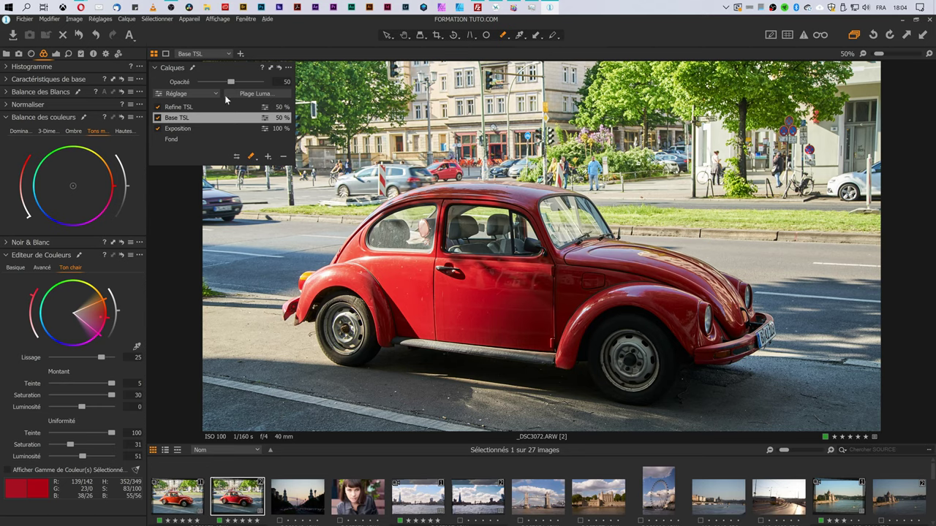
Compare both _DSC3072 Beetle variants side by side, switching which one is primary
left_click(182, 106)
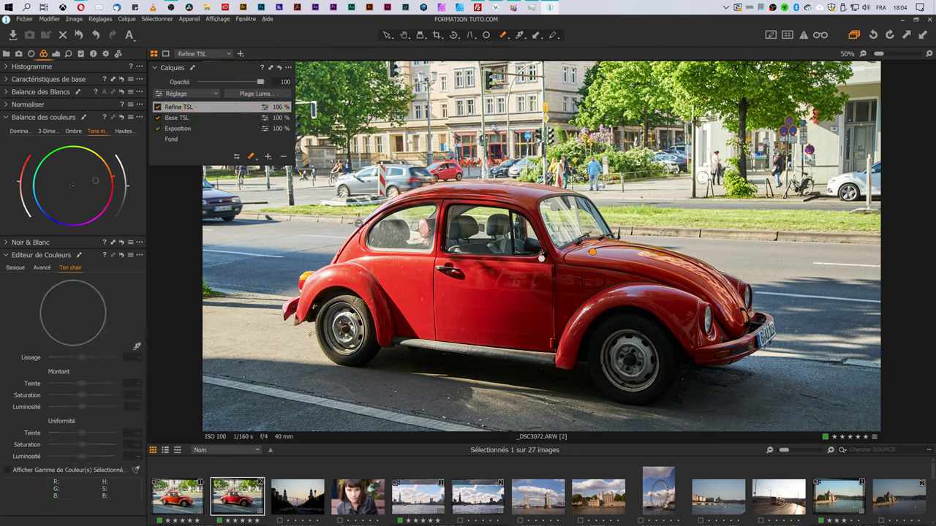
left_click(387, 34)
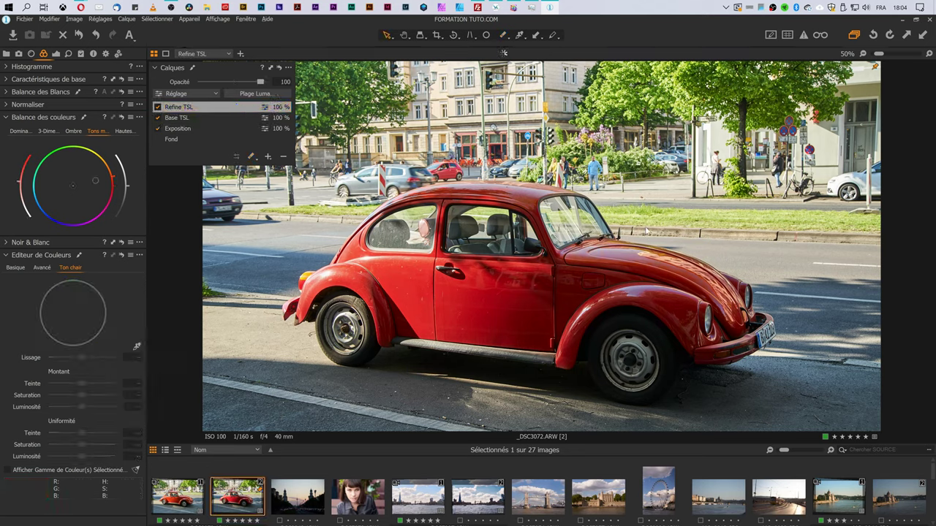
left_click(177, 501, "ctrl")
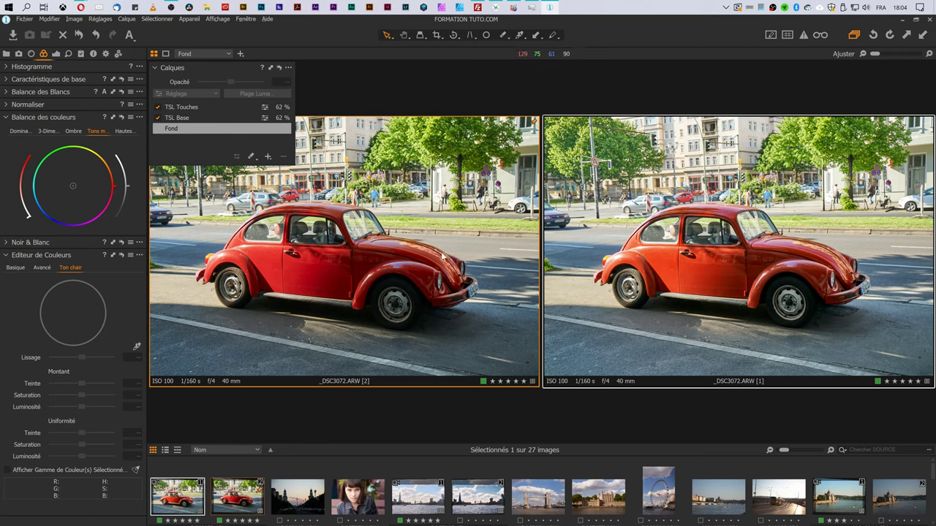
left_click(384, 253)
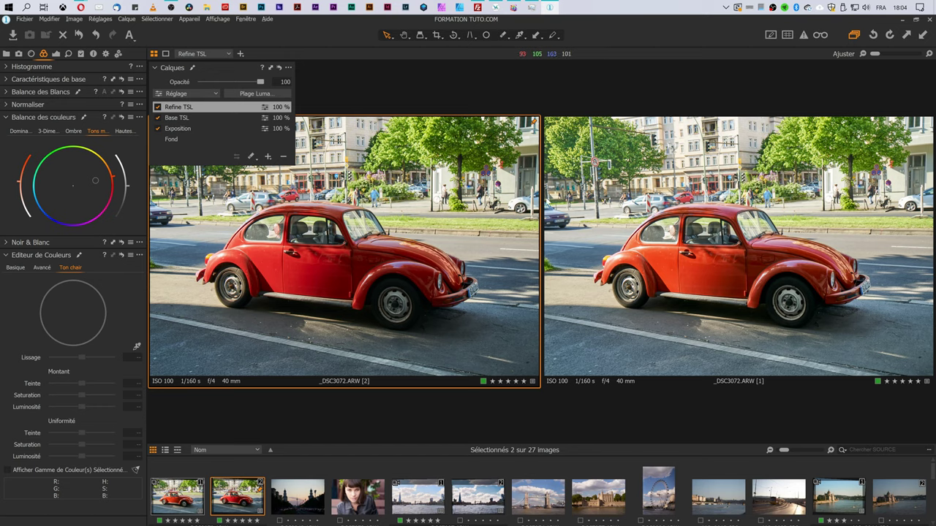
left_click(632, 170)
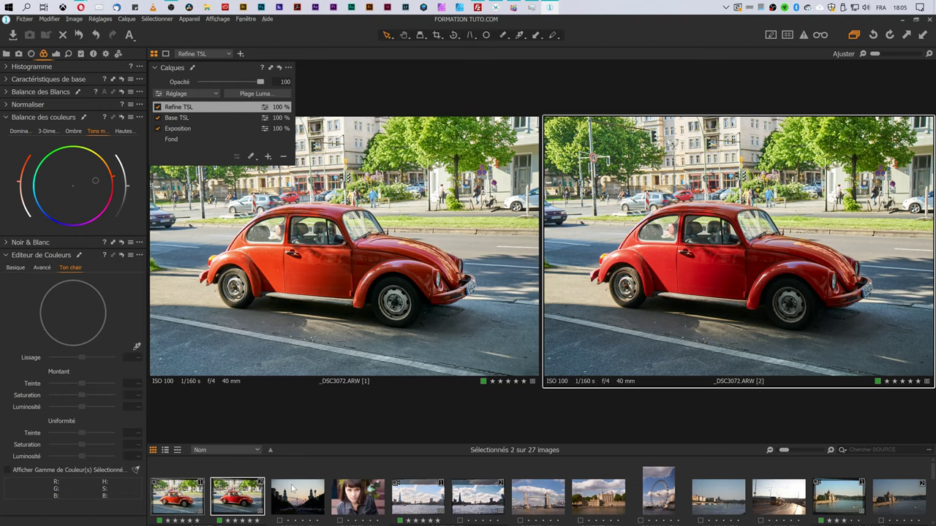
scroll(537, 483, "down", 5)
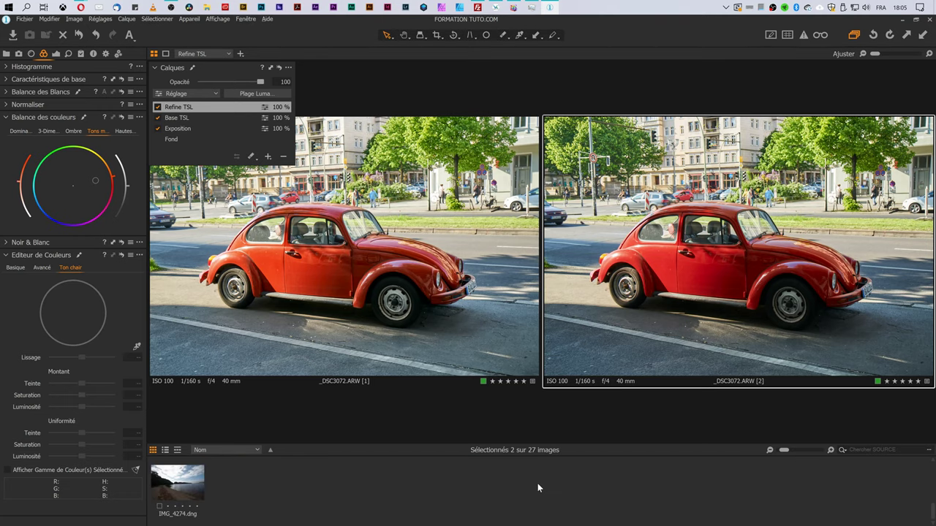
scroll(538, 486, "up", 3)
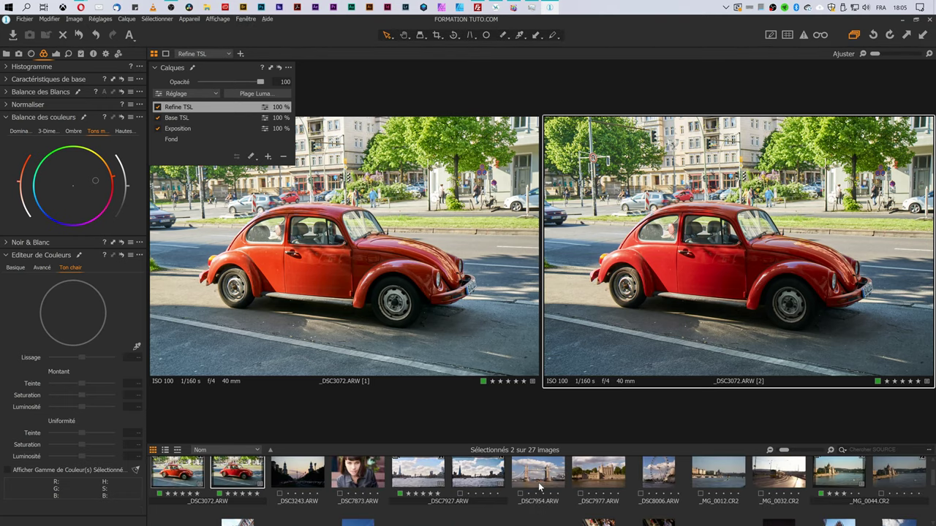
scroll(538, 486, "up", 2)
Open the second Budapest Parliament variant, inspect it at 100%, and show its metadata
left_click(834, 501)
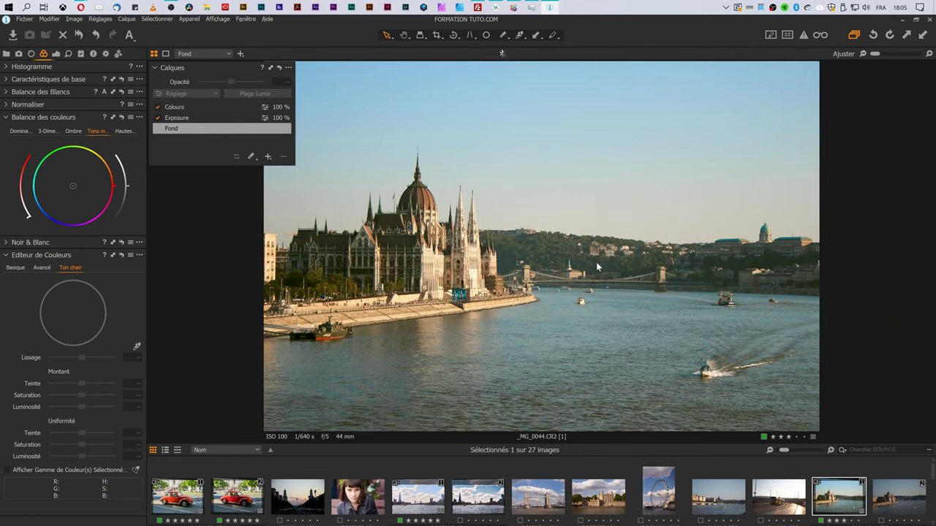
left_click(889, 495)
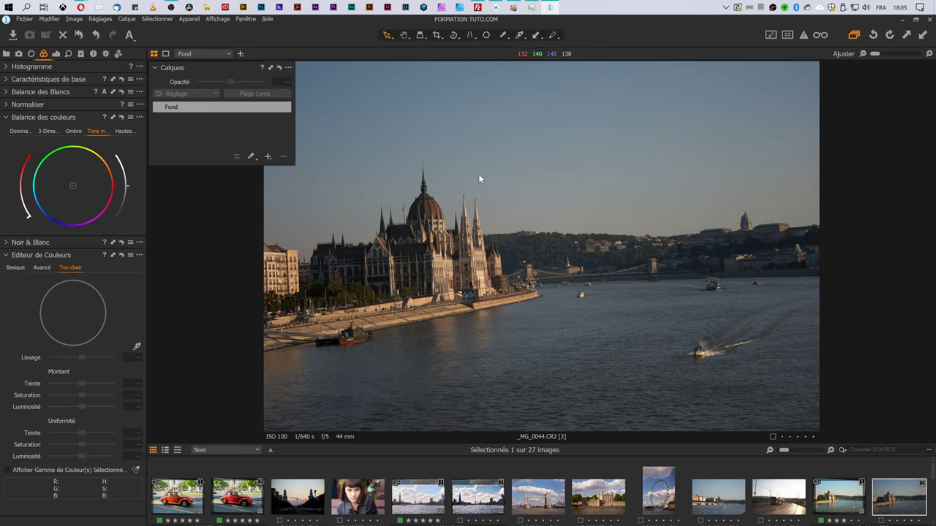
key("ctrl+alt+0")
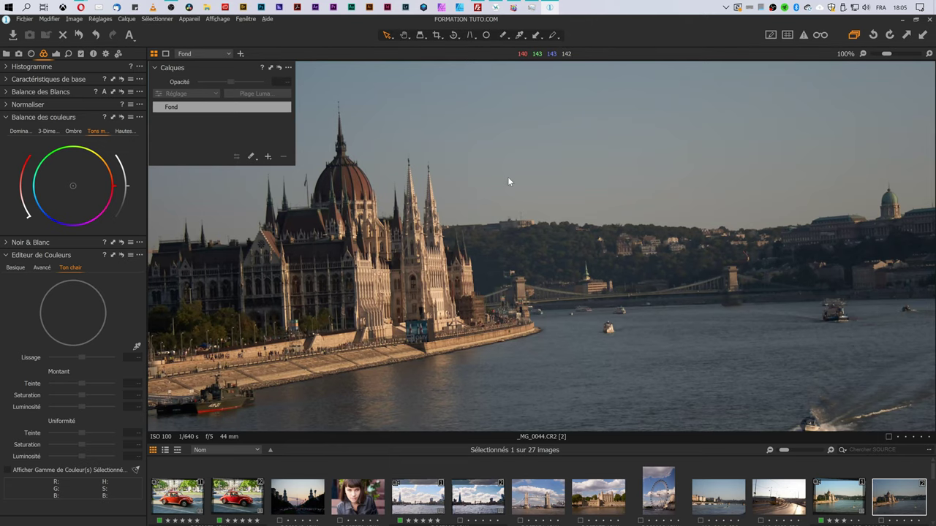
key("ctrl+0")
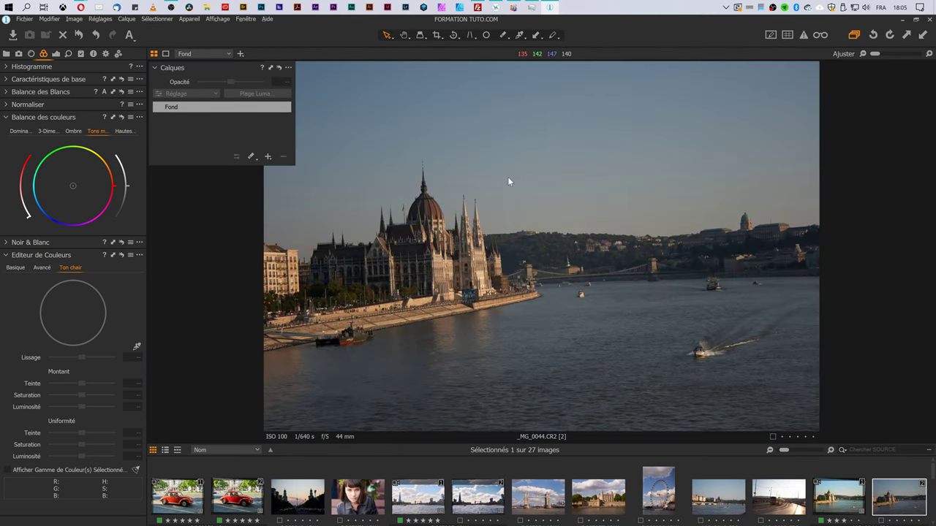
key("ctrl+alt+0")
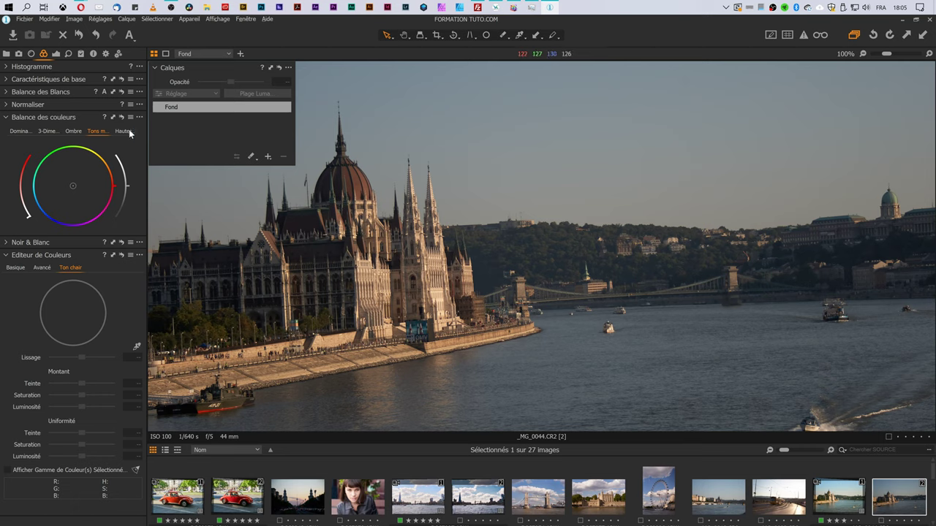
left_click(93, 54)
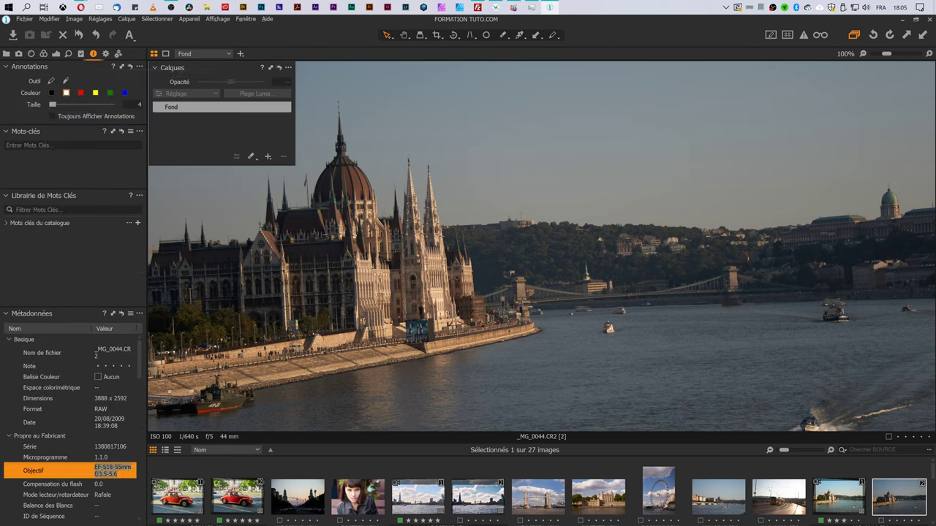
Straighten the Parliament photo by levelling it along the far riverbank line
left_click(89, 476)
scroll(439, 287, "down", 3)
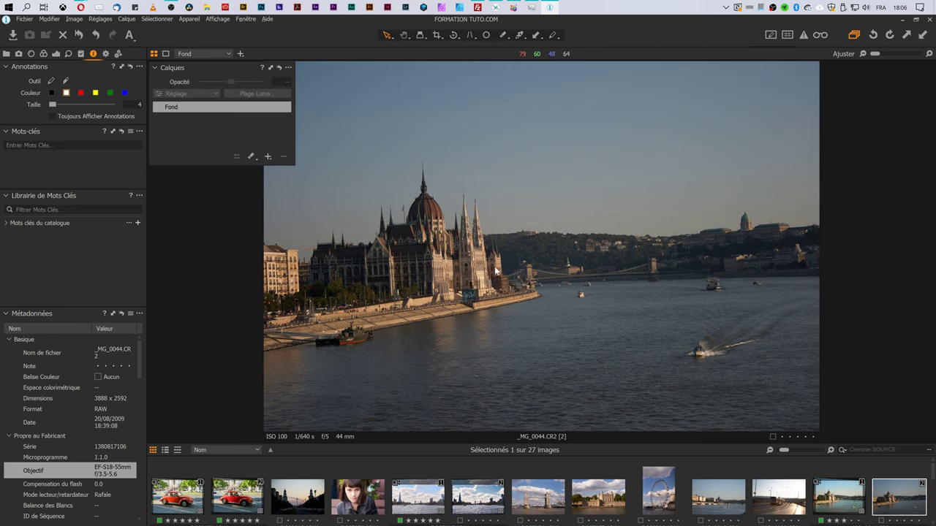
left_click(454, 35)
left_click_drag(544, 279, 652, 274)
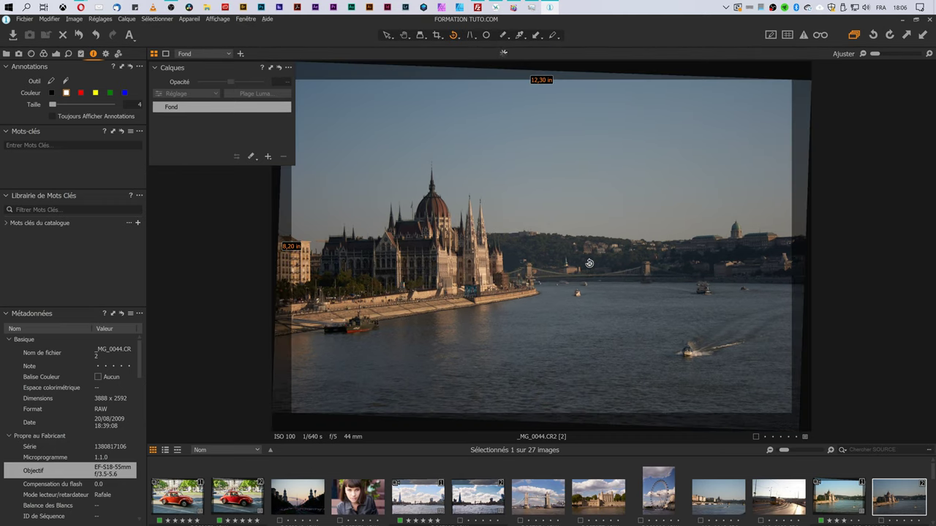
left_click(387, 35)
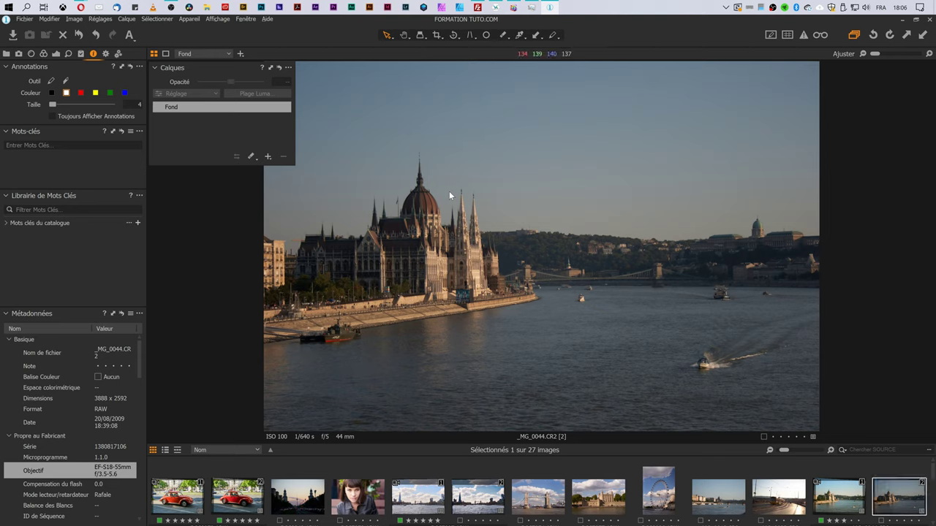
left_click(267, 156)
Add a correction layer named 'Exposition' above Fond and show its exposure tools
left_click(295, 167)
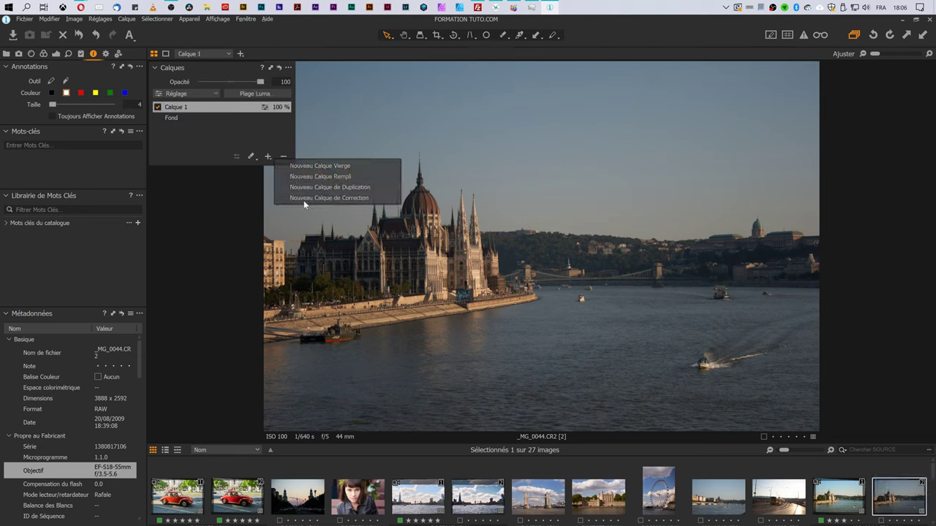
type("Exposition")
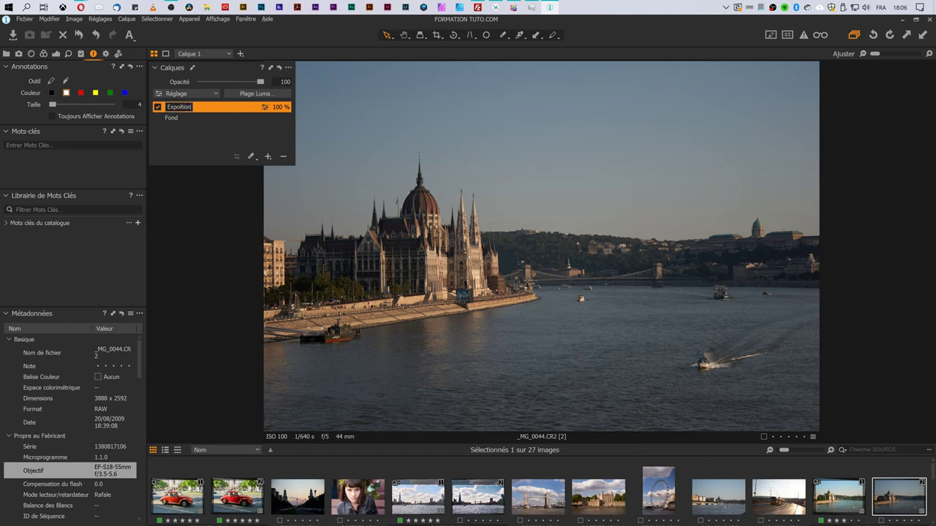
key("Return")
left_click(44, 54)
left_click(55, 55)
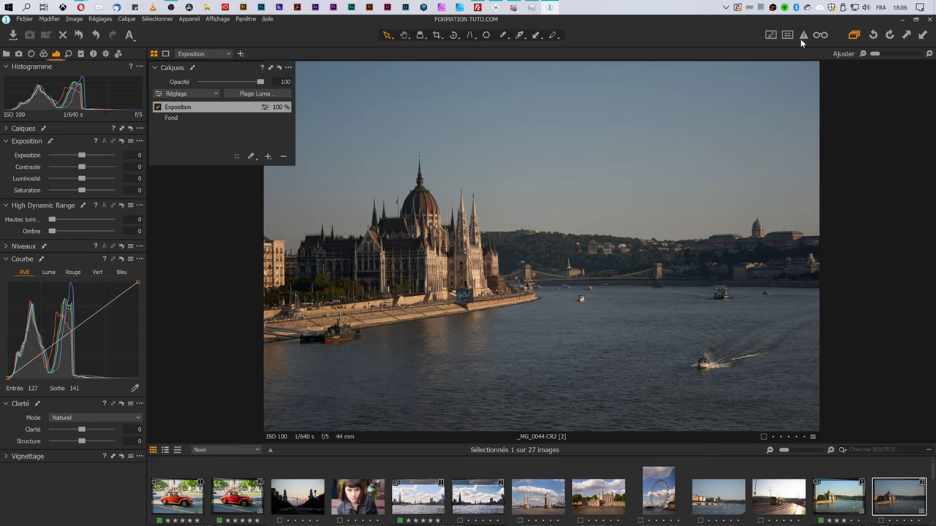
Enable the Exposition layer and set exposure to 1.28, checking the overexposure warning
left_click(157, 107)
left_click_drag(81, 155, 95, 155)
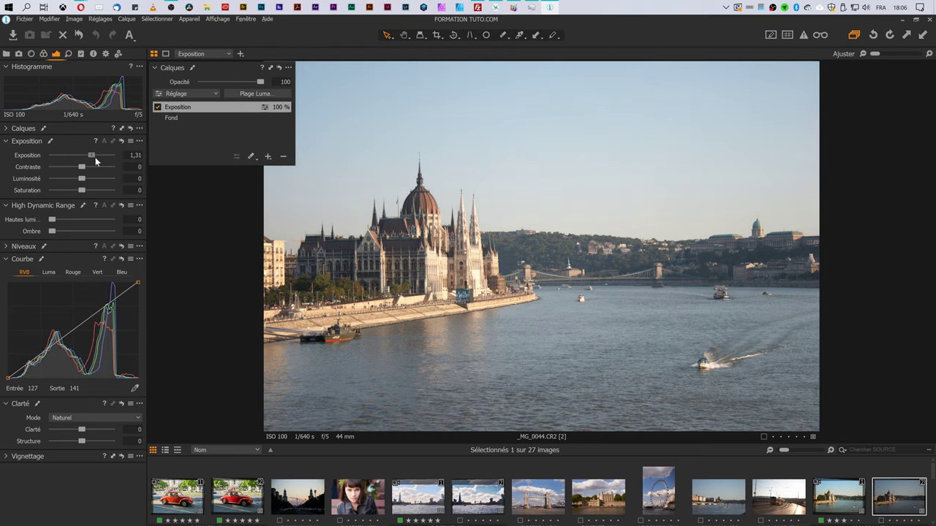
left_click(803, 34)
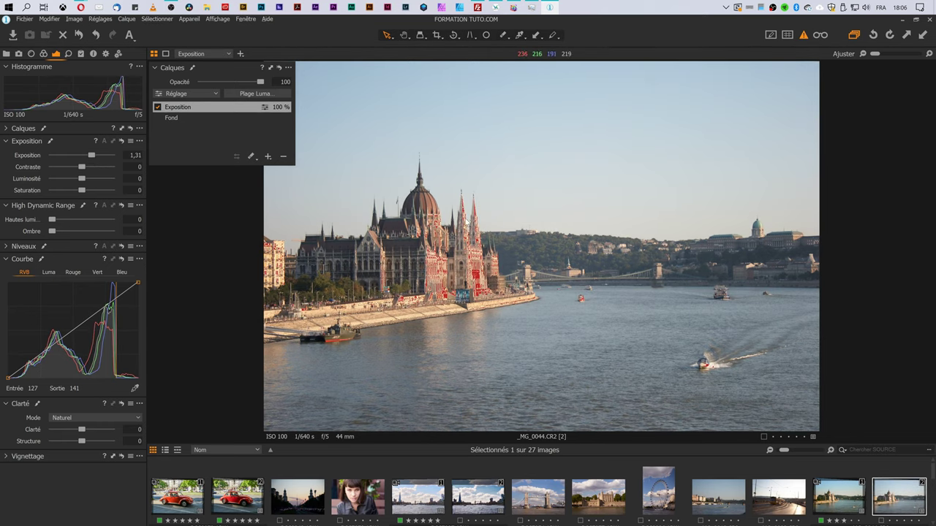
left_click(52, 219)
left_click_drag(53, 219, 102, 219)
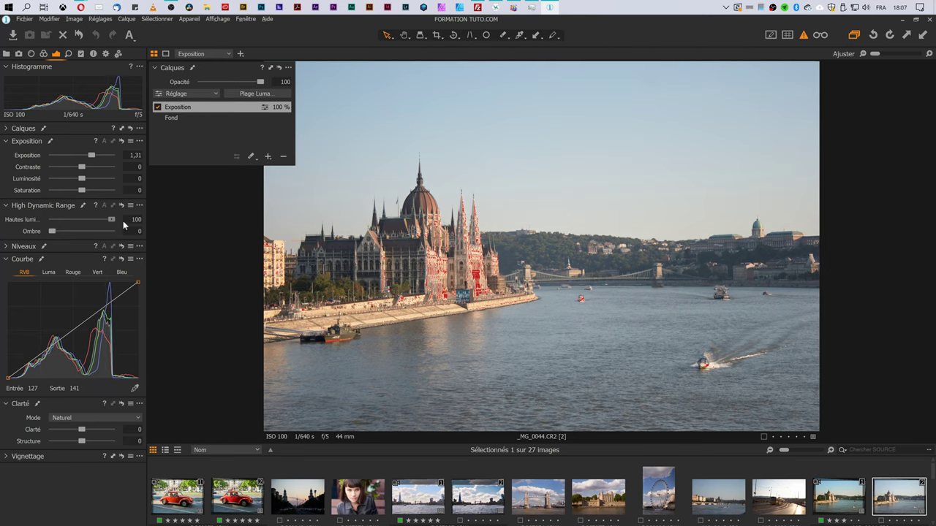
left_click_drag(92, 222, 51, 220)
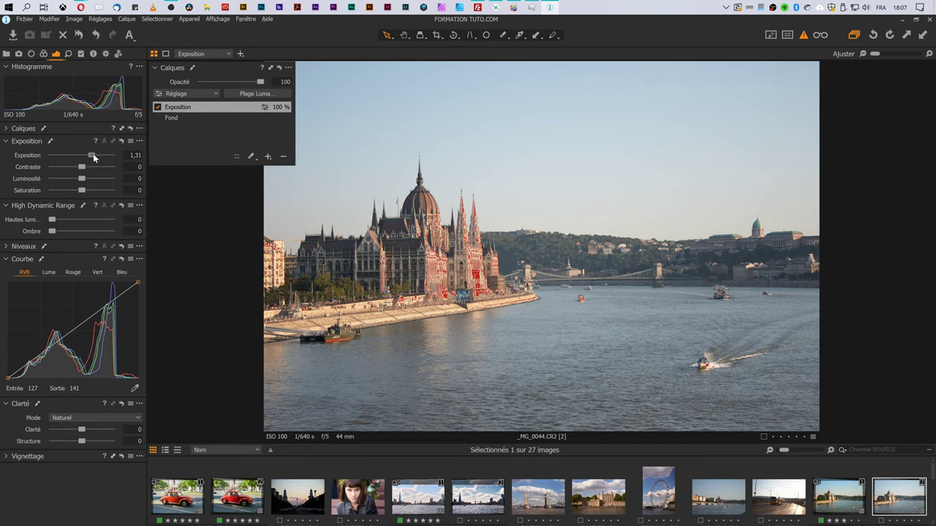
left_click_drag(91, 155, 87, 167)
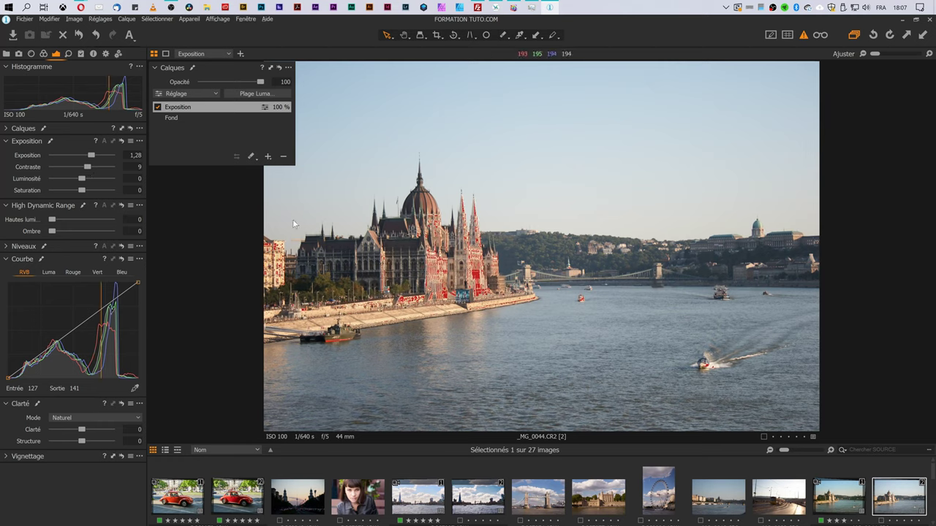
Set contrast to 12 and shadows to 9, then compare with the unedited photo
left_click(803, 35)
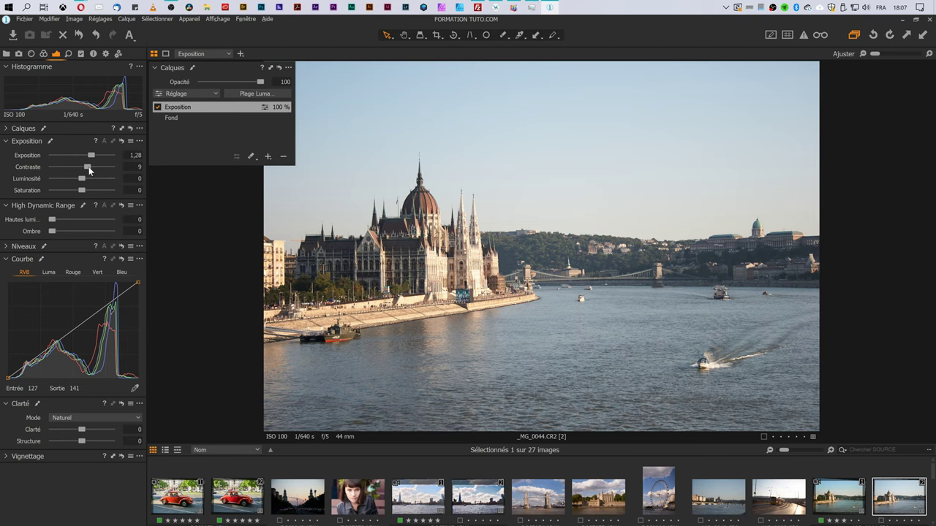
left_click_drag(87, 166, 90, 169)
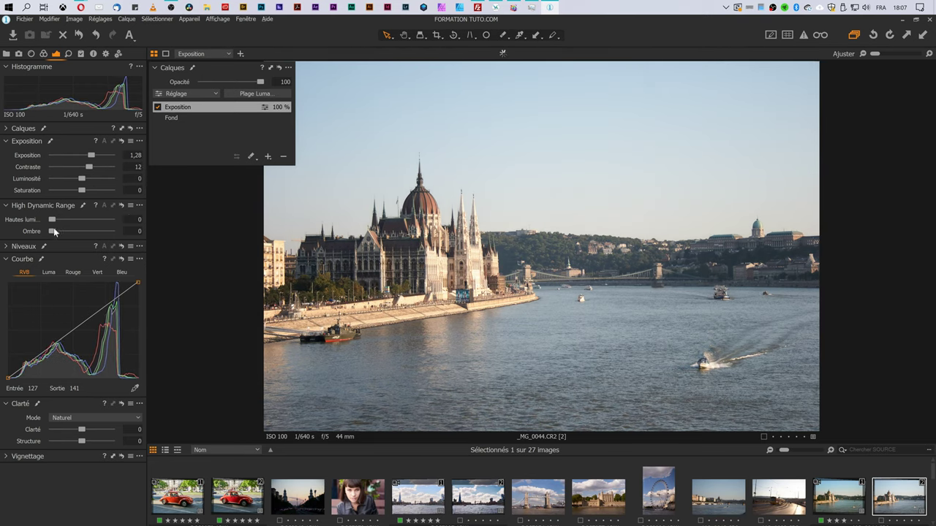
left_click_drag(52, 231, 116, 220)
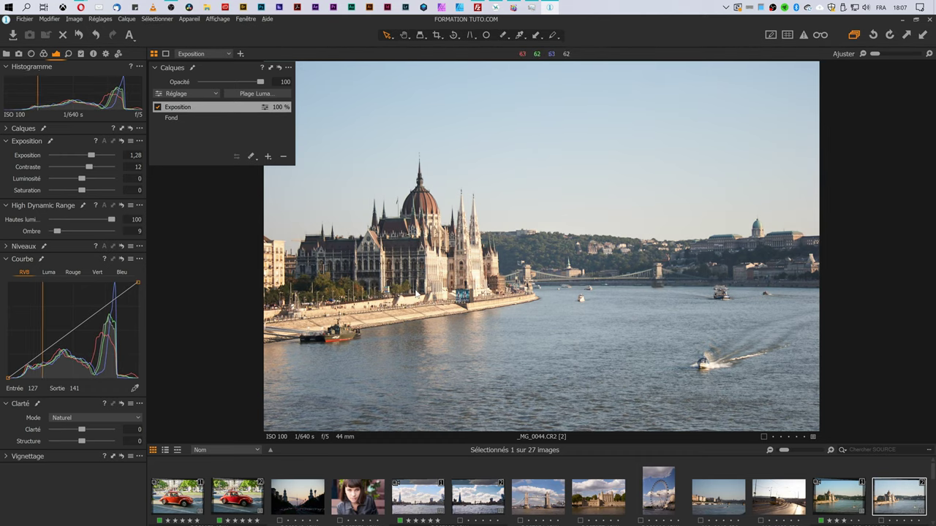
left_click(79, 35, "alt")
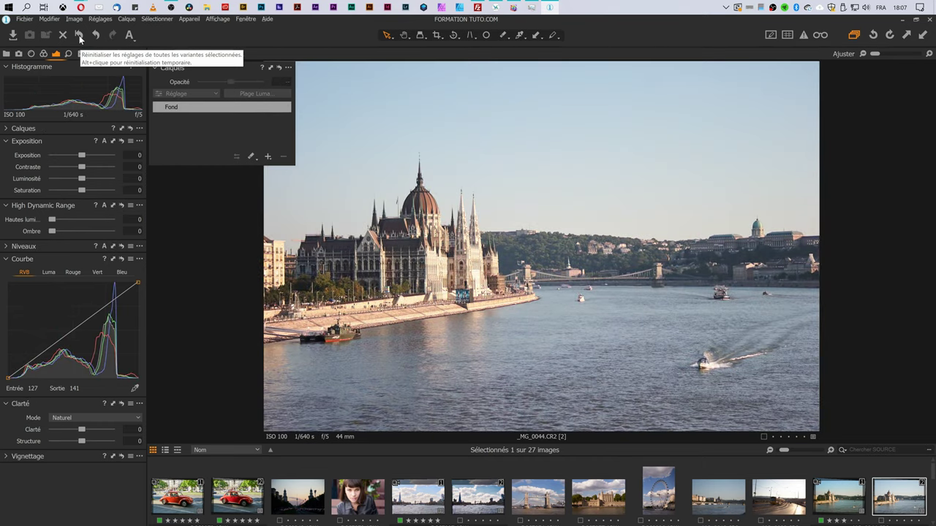
left_click(79, 35, "alt")
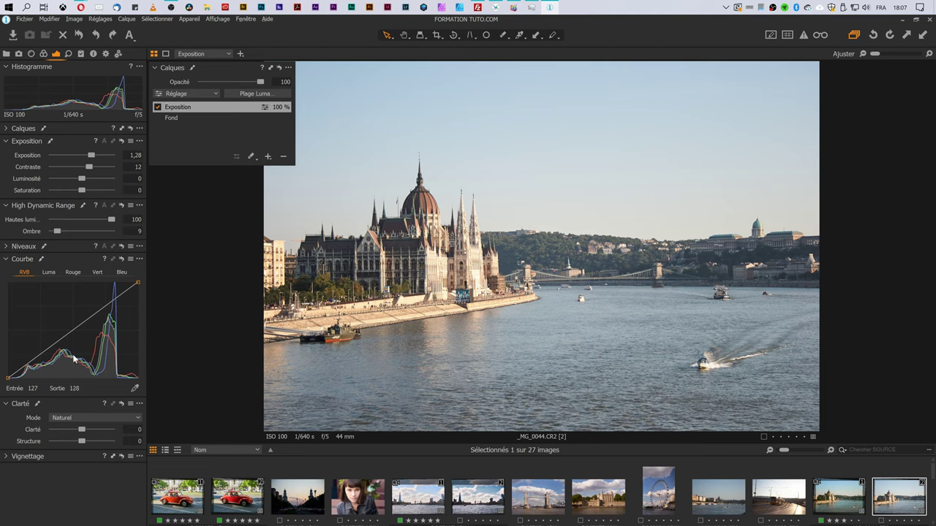
left_click(44, 53)
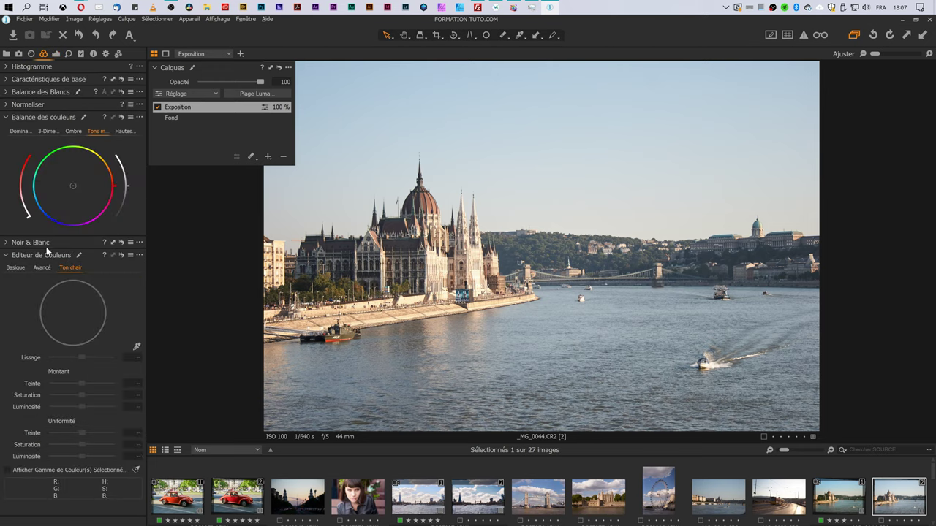
Warm the white balance to 7990 K and check the river area zoomed in before fitting
left_click(8, 92)
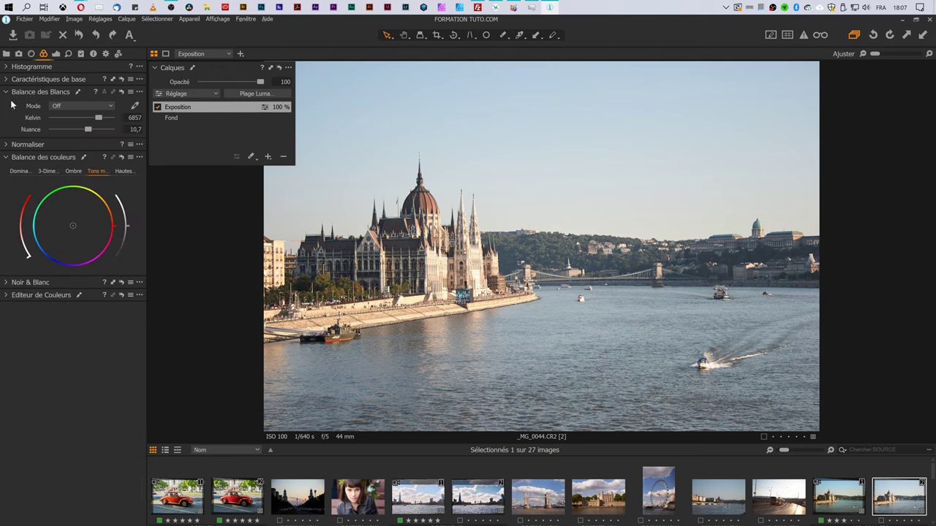
left_click_drag(100, 117, 103, 118)
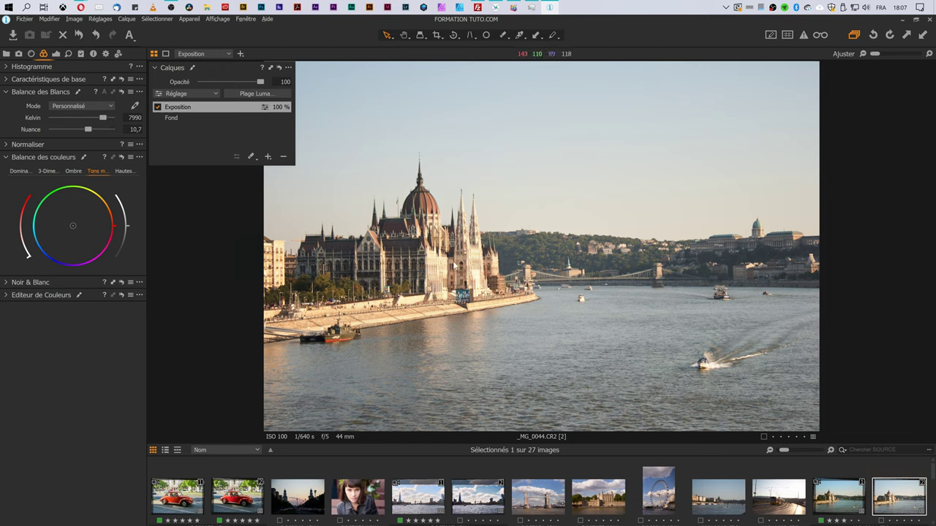
scroll(453, 267, "up", 1)
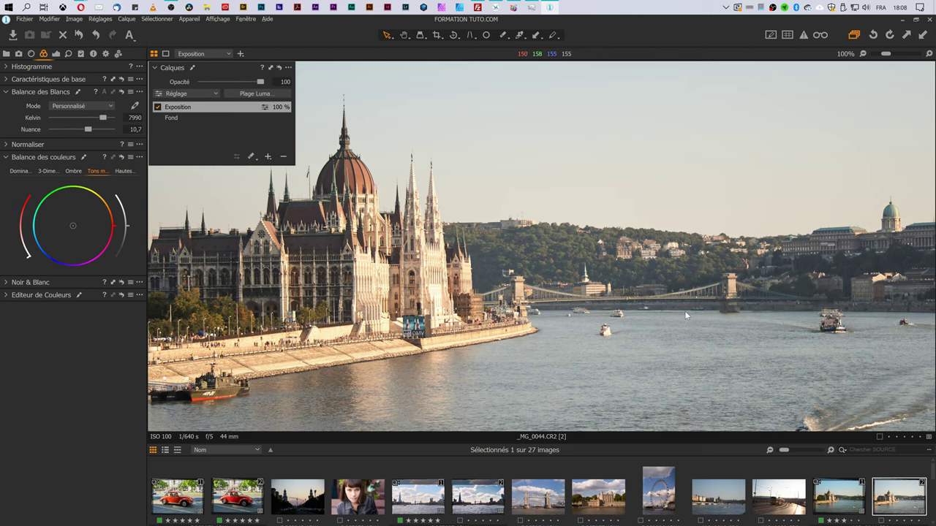
mouse_move(695, 310)
left_mouse_down()
mouse_move(395, 249)
mouse_move(573, 293)
left_mouse_up()
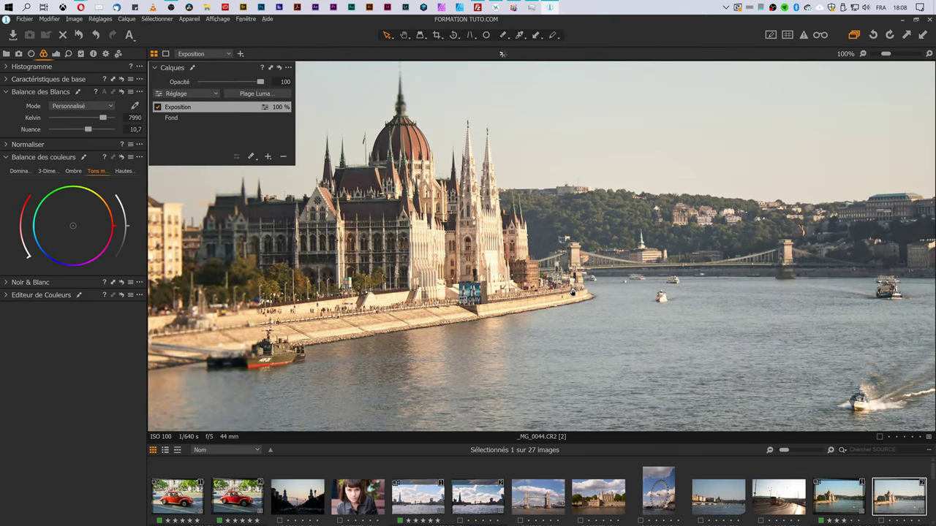
scroll(541, 289, "down", 1)
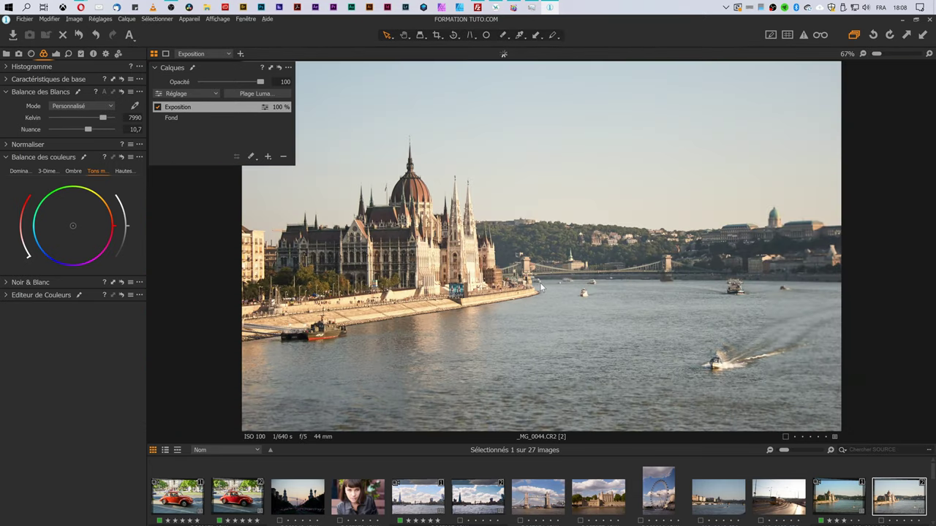
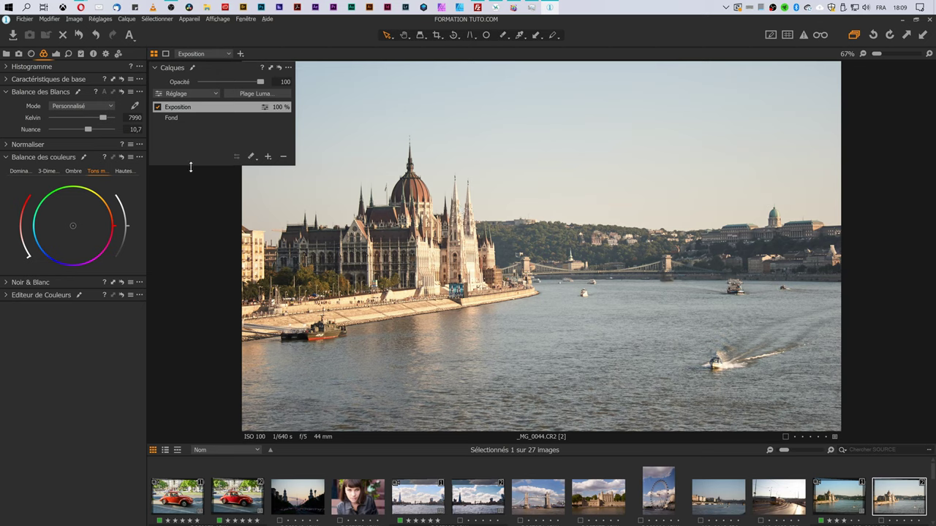
Enlarge the Calques list, toggle the Exposition layer off and on to compare, then show Exposure tools
left_click_drag(190, 167, 191, 197)
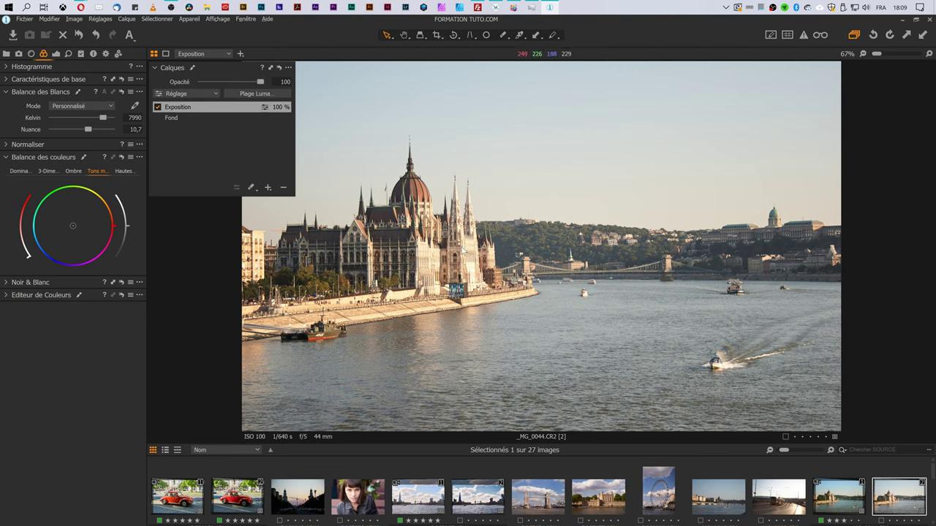
left_click(157, 108)
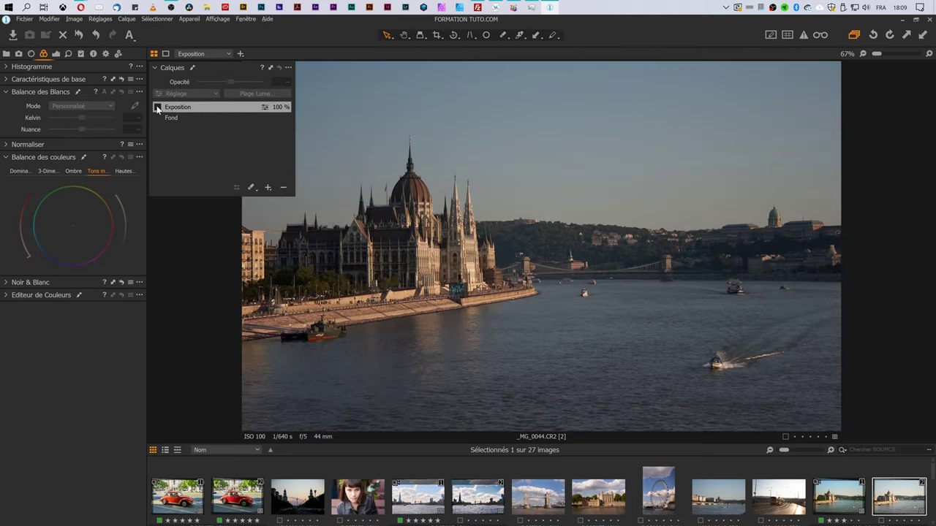
left_click(158, 108)
left_click(158, 106)
left_click(158, 107)
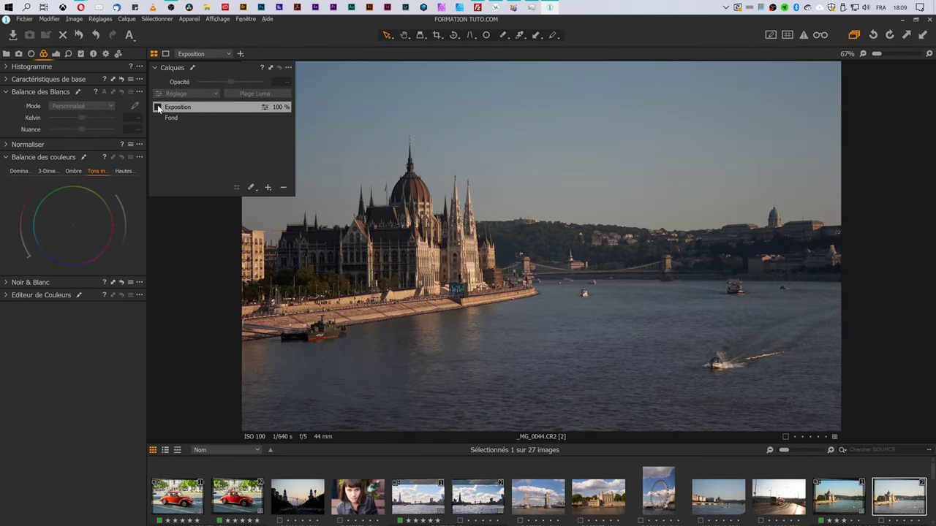
left_click(158, 106)
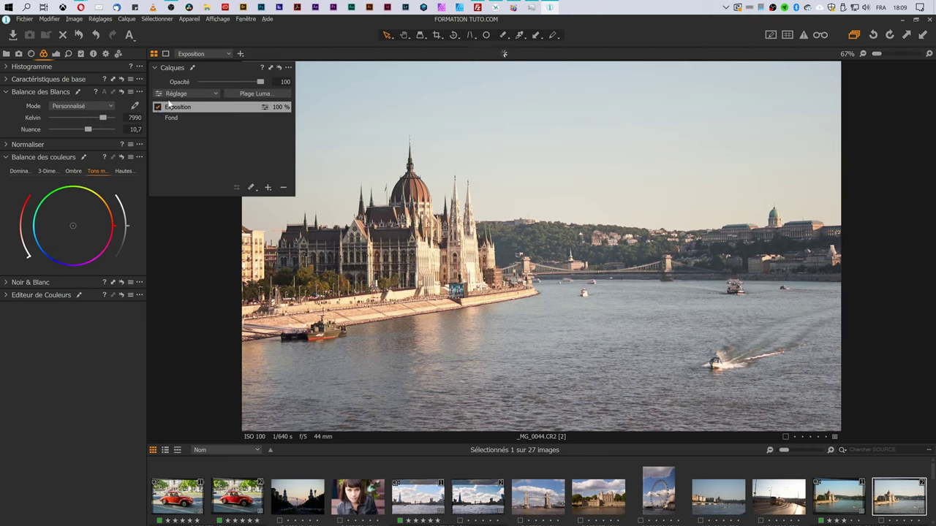
left_click(56, 53)
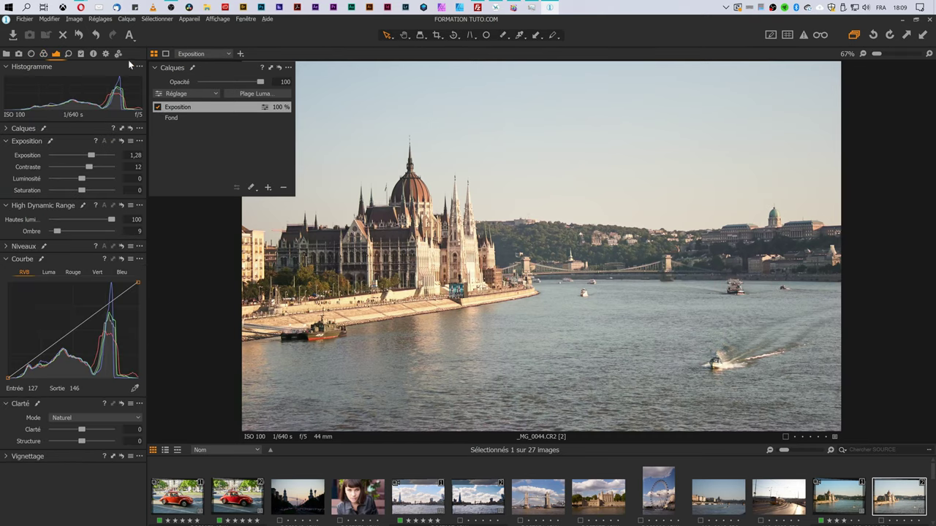
Select the Exposition layer and lower its exposure from 1.28 to 1,02
left_click(157, 106)
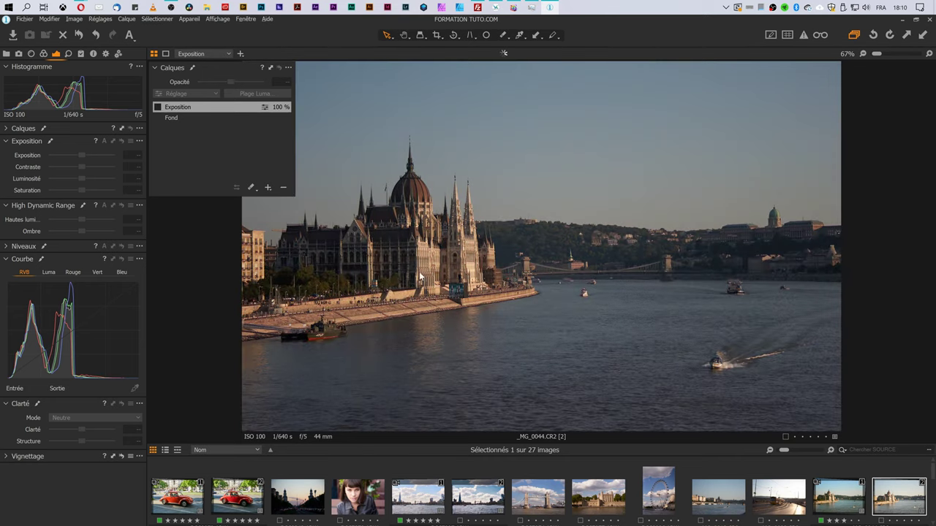
left_click(173, 107)
left_click(157, 107)
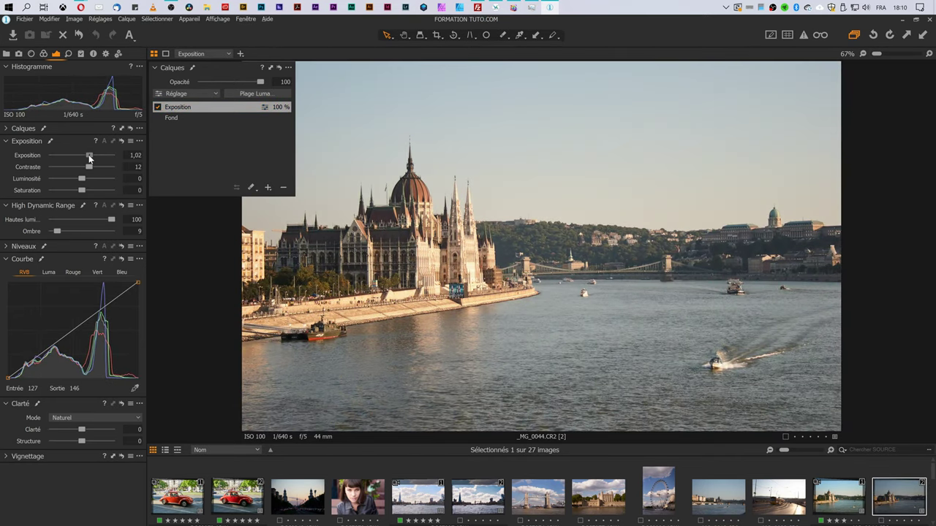
left_click_drag(89, 156, 88, 155)
scroll(599, 255, "up", 5)
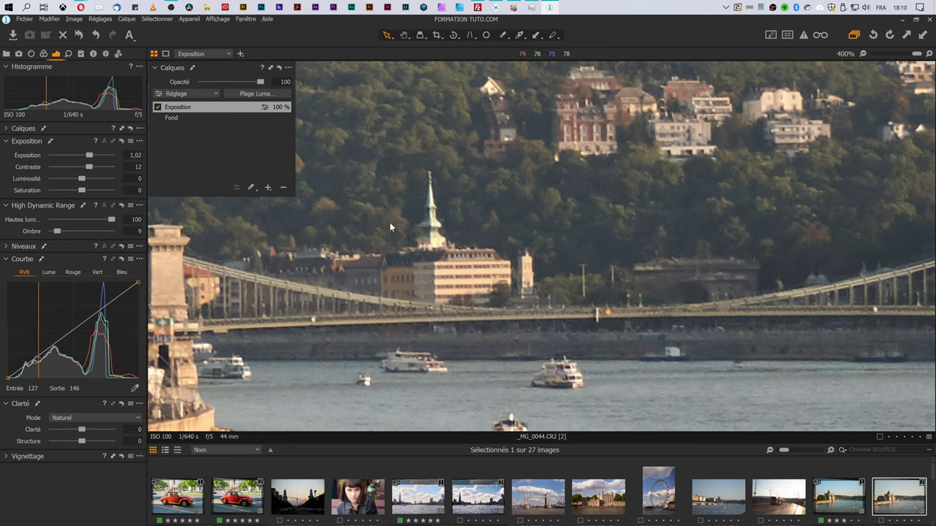
Review the EXIF - Appareil and EXIF - Exposition metadata, then fit the photo to view
left_click(93, 54)
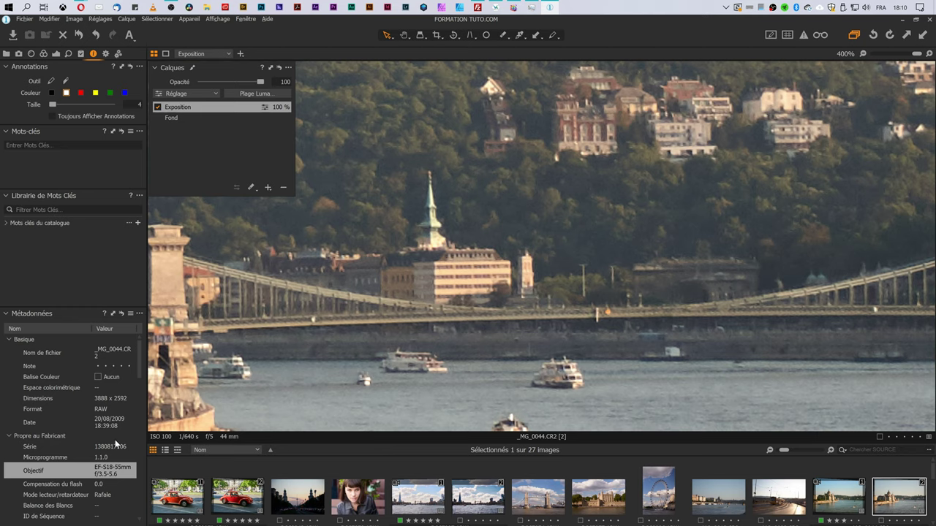
scroll(115, 443, "down", 2)
scroll(114, 443, "down", 3)
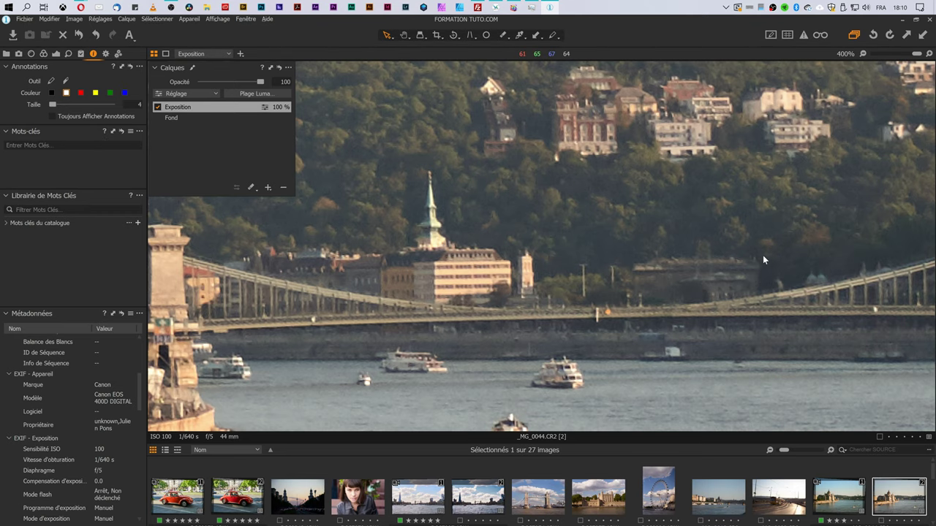
key("ctrl+0")
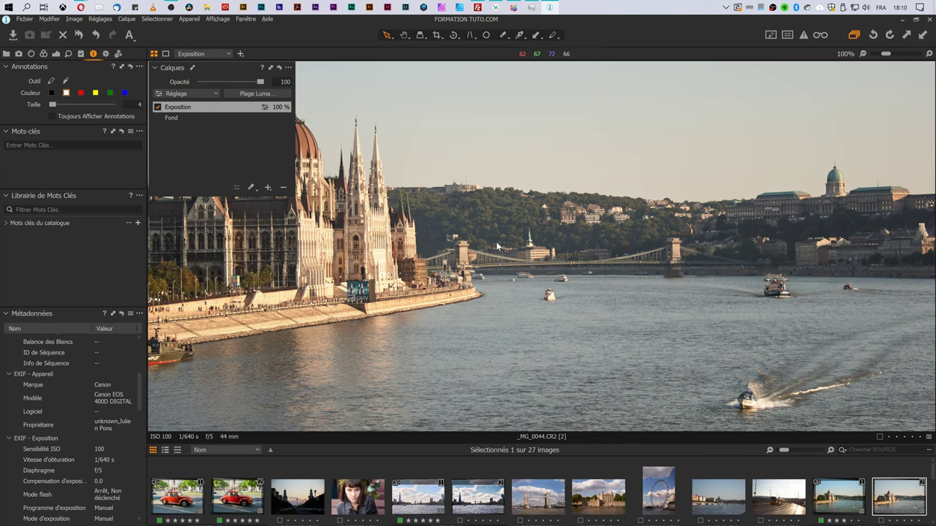
Add a new filled adjustment layer named Couleur
left_click(267, 187)
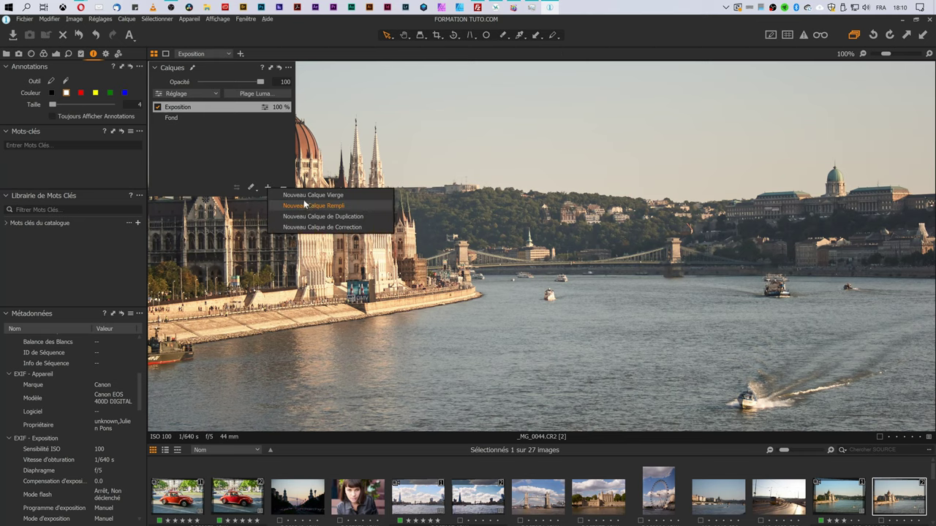
left_click(314, 206)
double_click(185, 108)
type("Couleur")
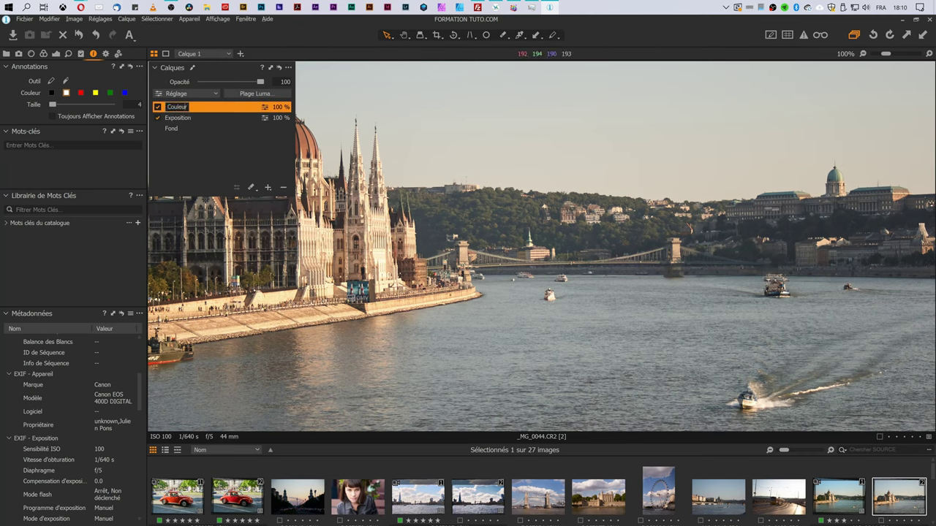
key("Return")
Raise the blue curve's black point slightly on the Couleur layer
left_click(57, 55)
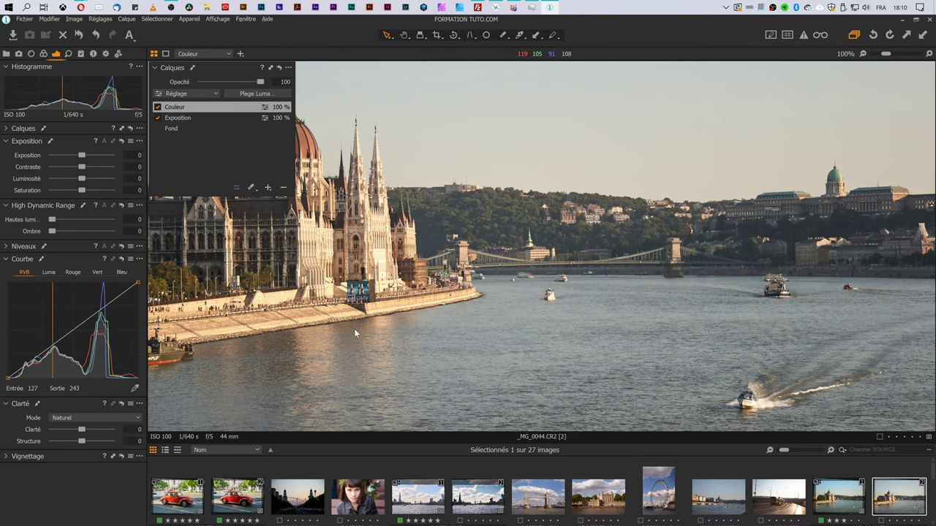
key("ctrl+0")
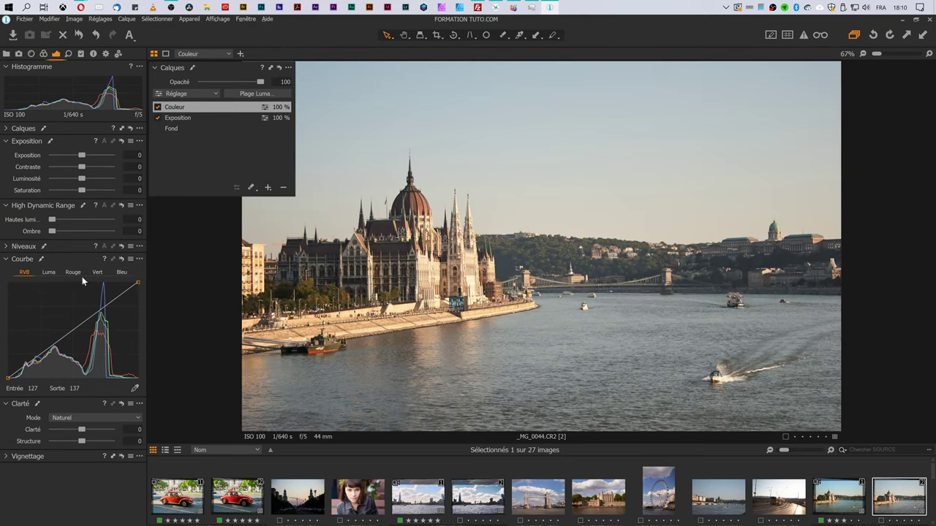
left_click(98, 272)
left_click(121, 272)
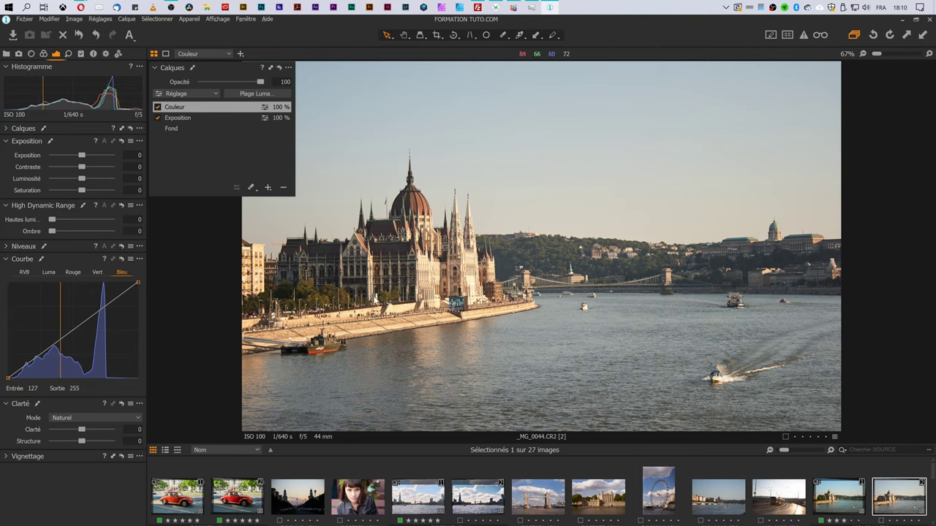
scroll(525, 288, "up", 4)
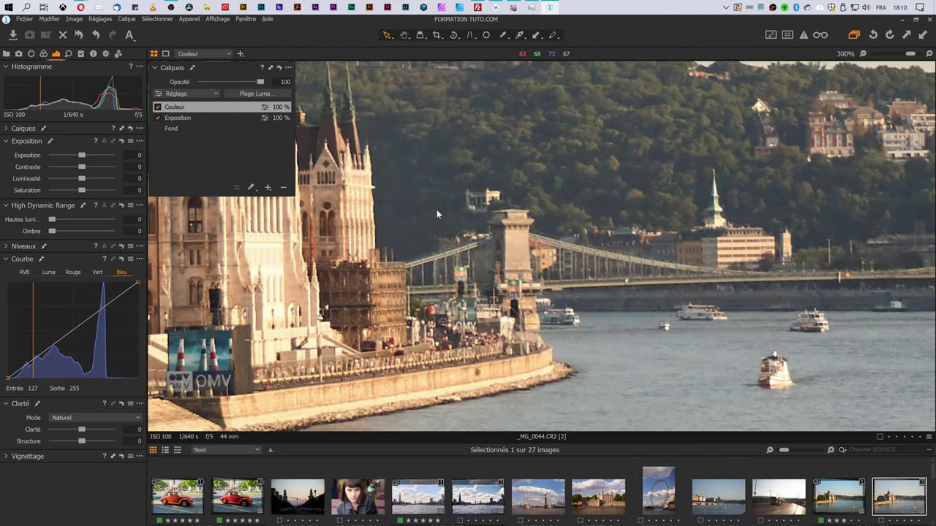
left_click_drag(6, 379, 16, 378)
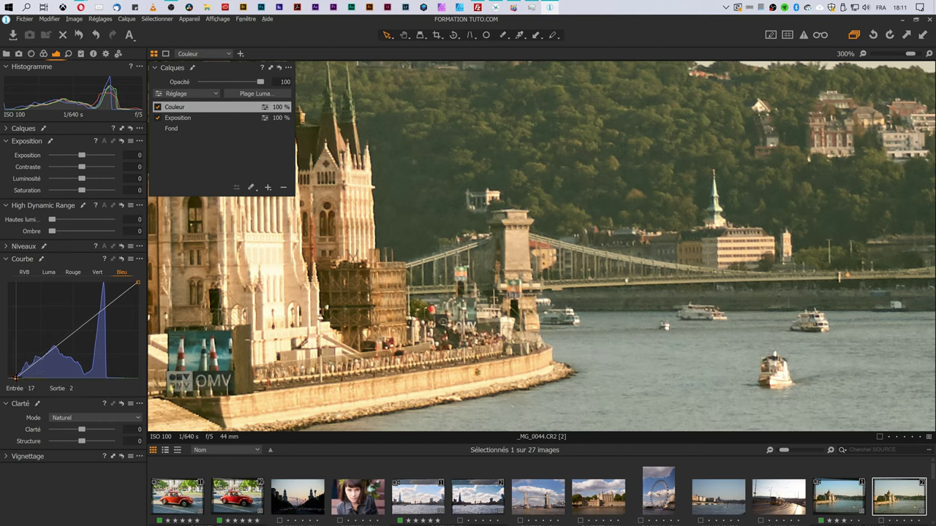
left_click_drag(25, 378, 7, 380)
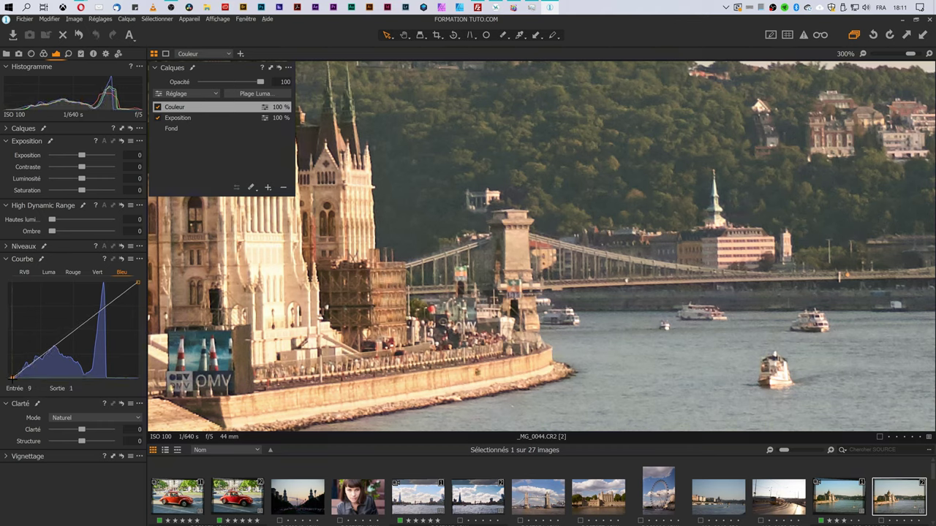
left_click_drag(7, 378, 10, 378)
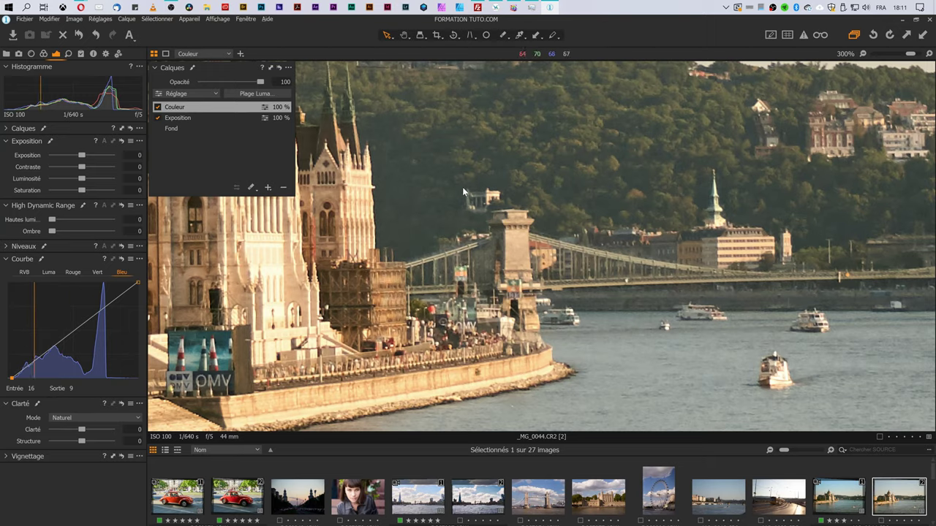
key("ctrl+0")
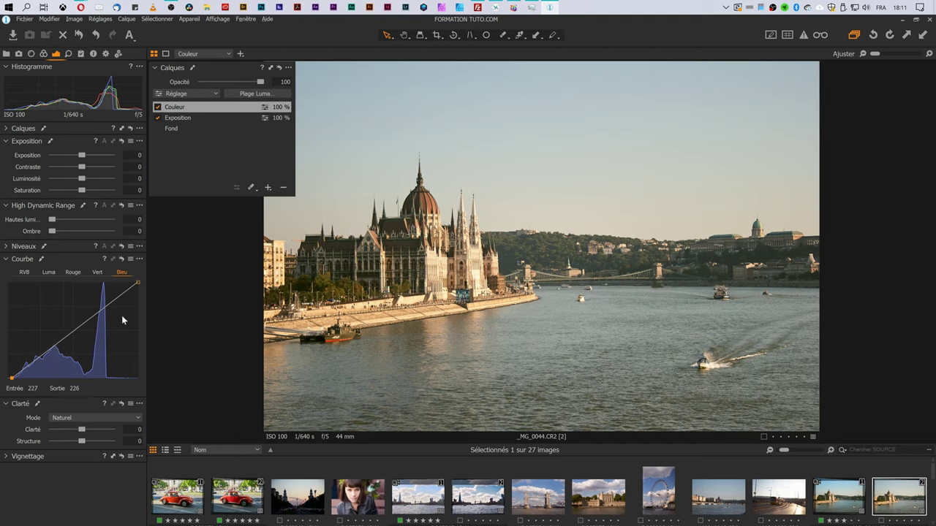
Try a slight lift on the RGB curve, then reset it to straight
left_click(47, 273)
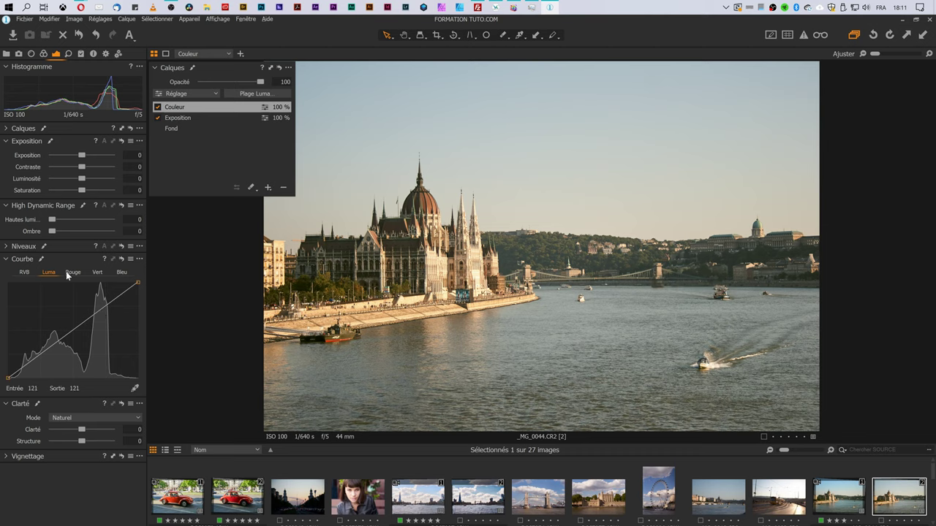
left_click(24, 272)
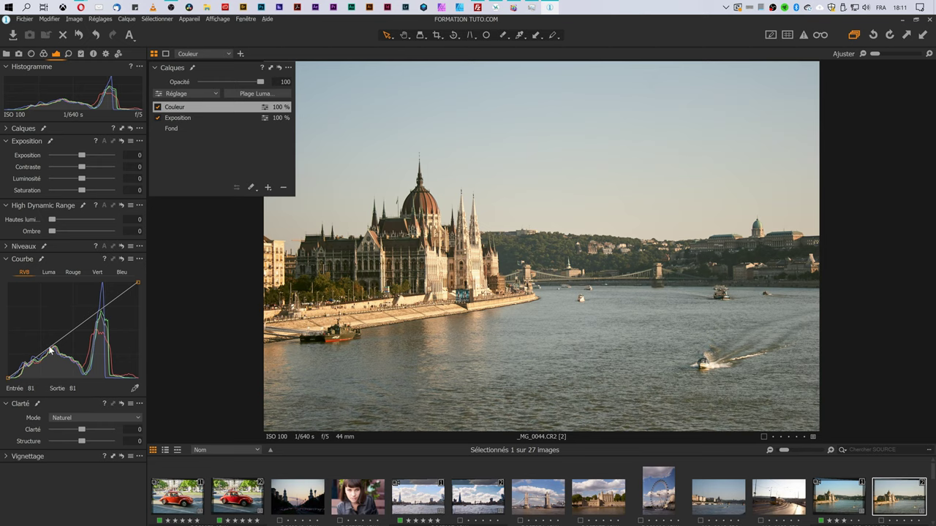
left_click(108, 303)
left_click_drag(108, 303, 109, 300)
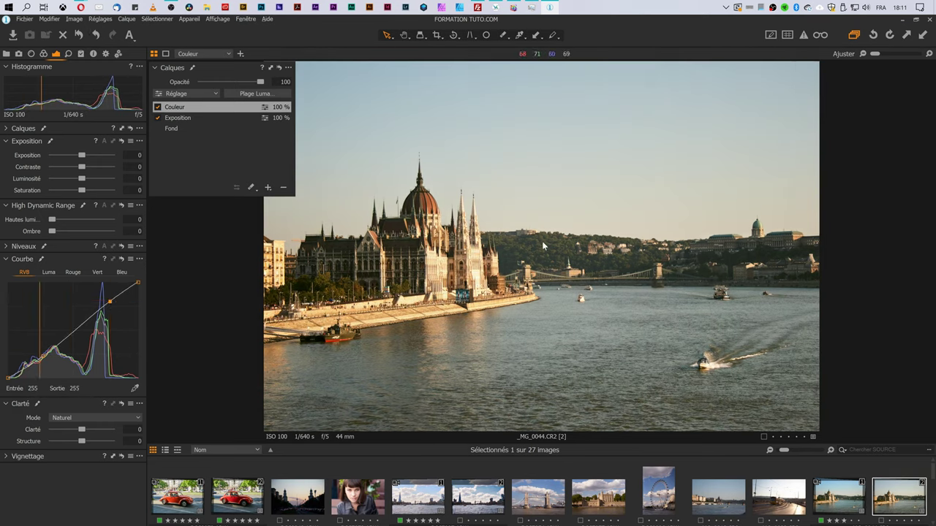
left_click(122, 260)
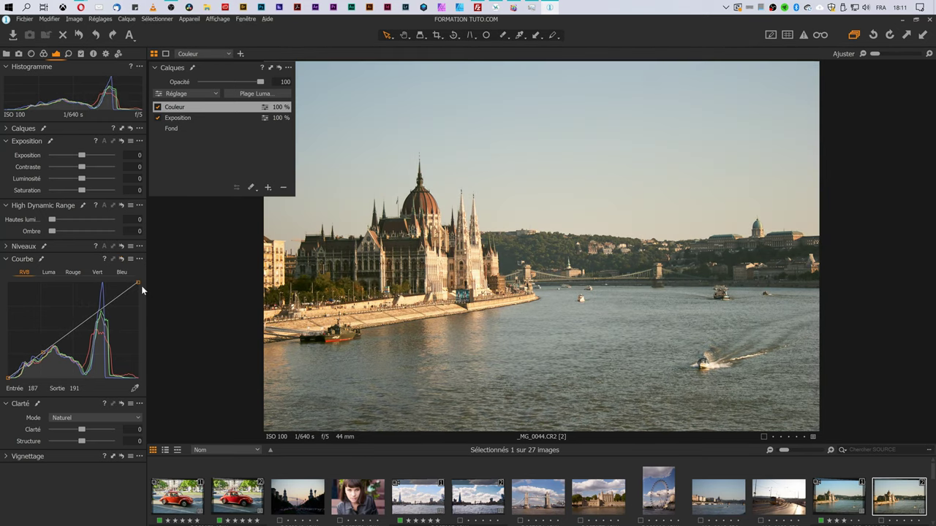
Build a gentle Luma S-curve (62→57, 202→209) and compare it with the original
left_click(48, 272)
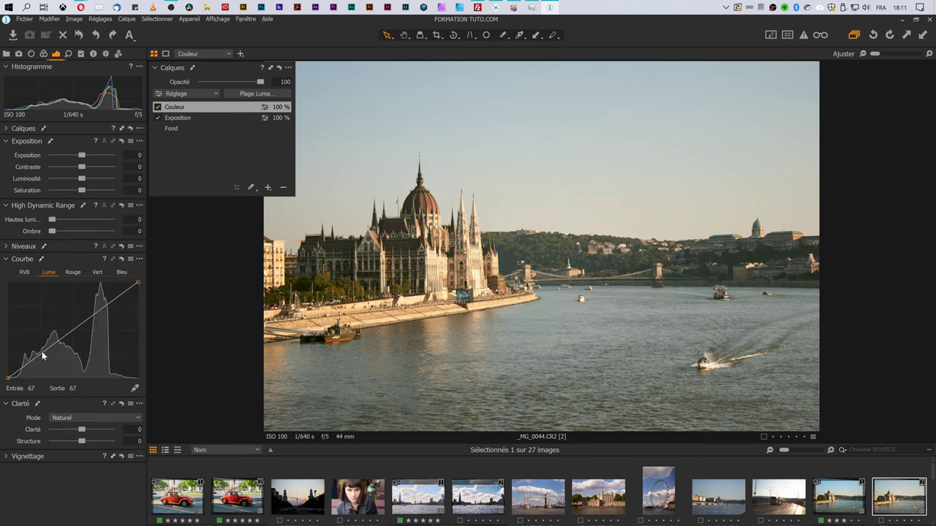
left_click_drag(40, 354, 40, 358)
left_click_drag(110, 305, 109, 300)
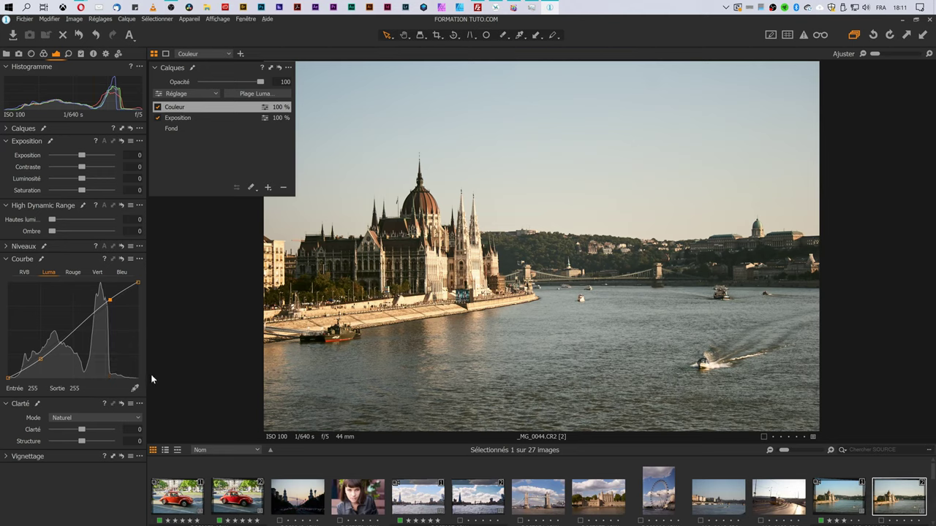
left_click_drag(41, 358, 39, 356)
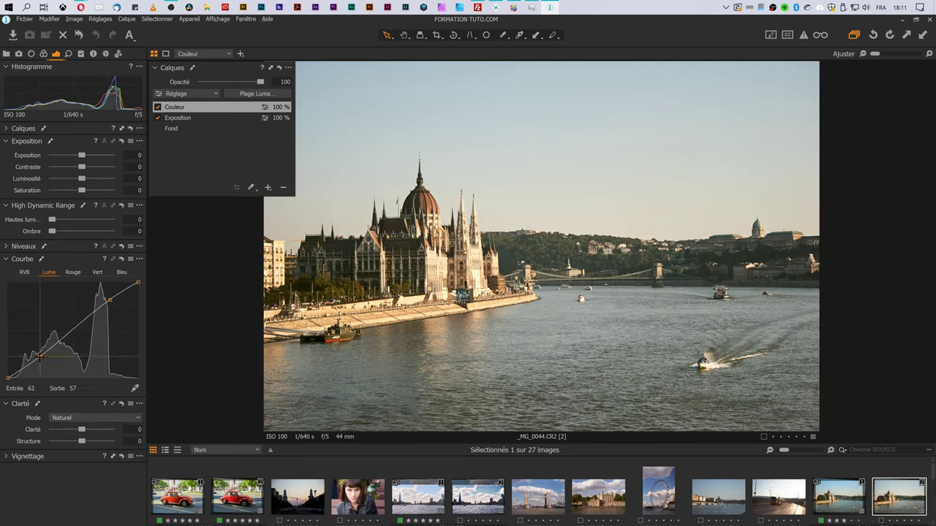
left_click_drag(109, 299, 110, 301)
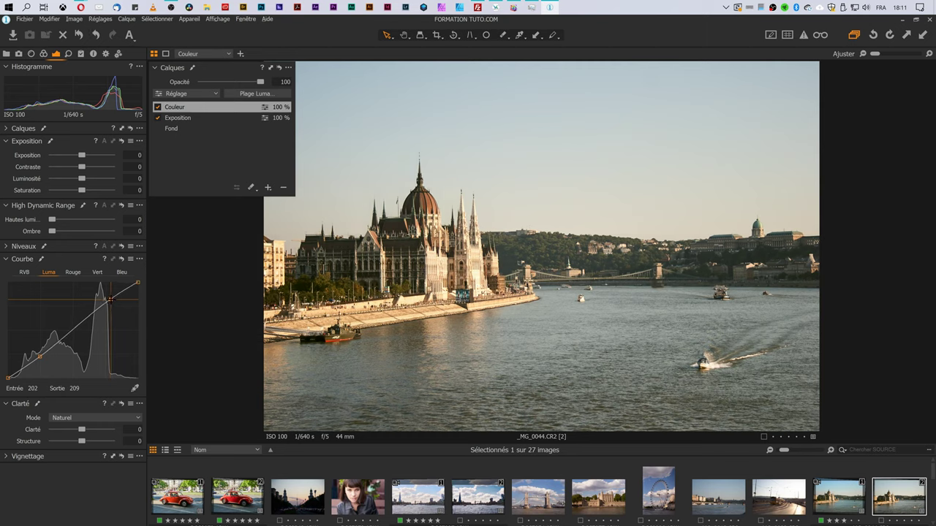
left_click(122, 261, "alt")
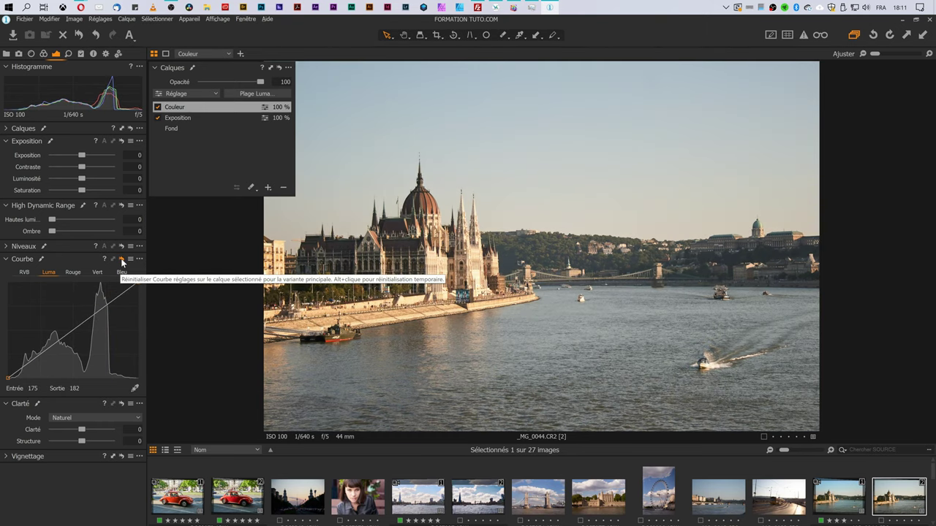
left_click(122, 262, "alt")
left_click(122, 261)
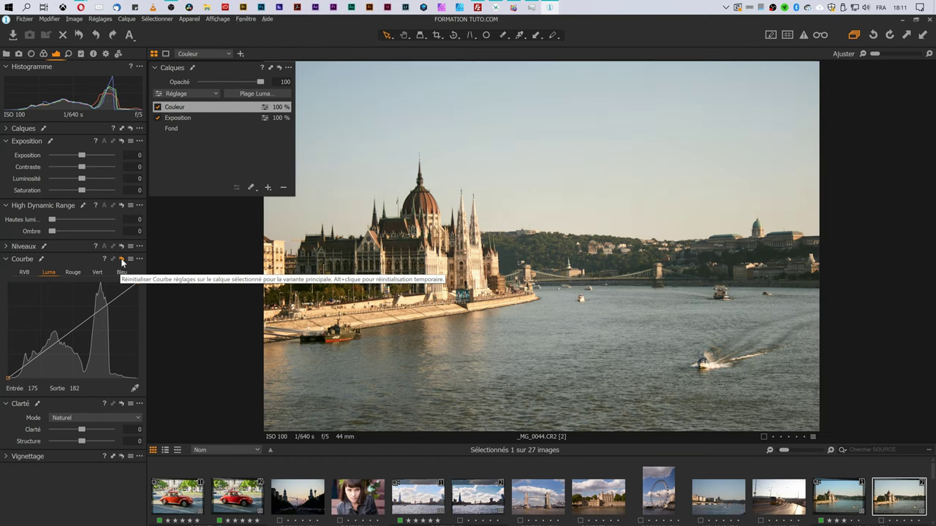
left_click(122, 262)
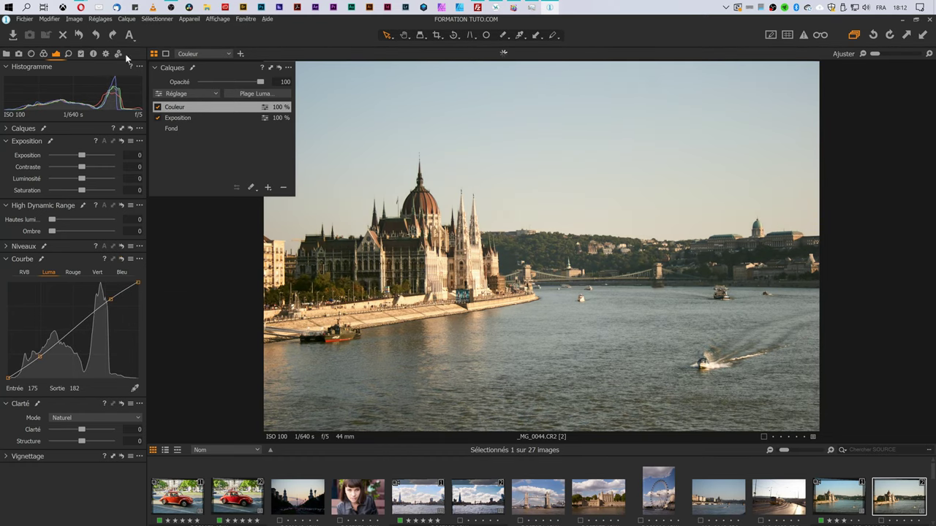
left_click(81, 35)
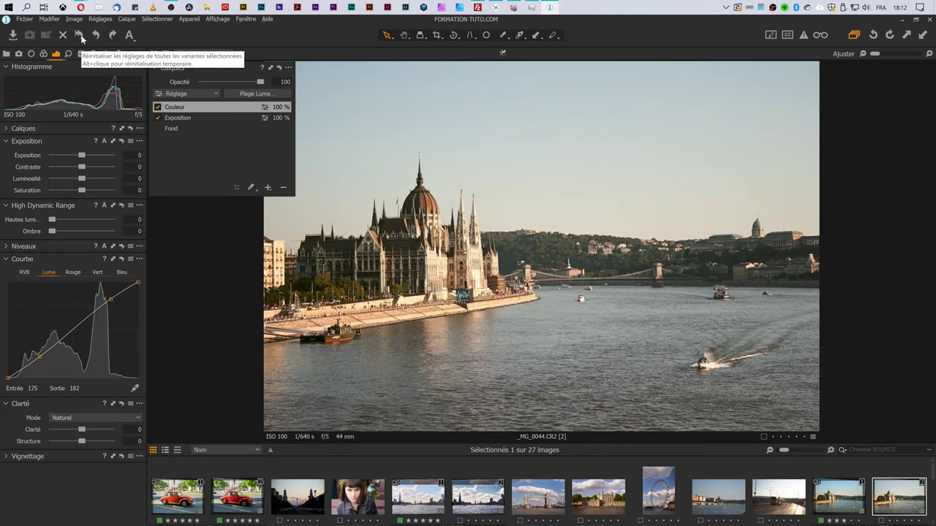
left_click(81, 36, "alt")
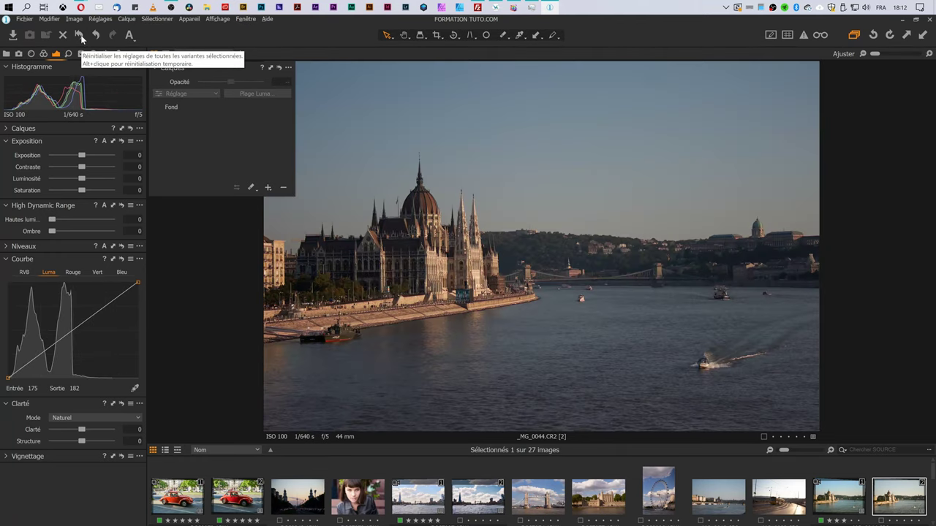
key("ctrl+z")
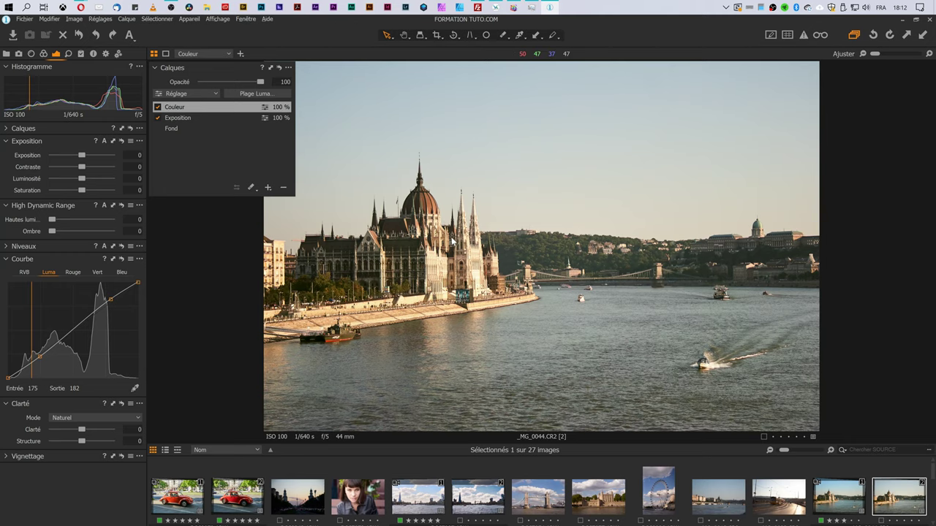
Select the Exposition layer and preview its mask with M
left_click(212, 117)
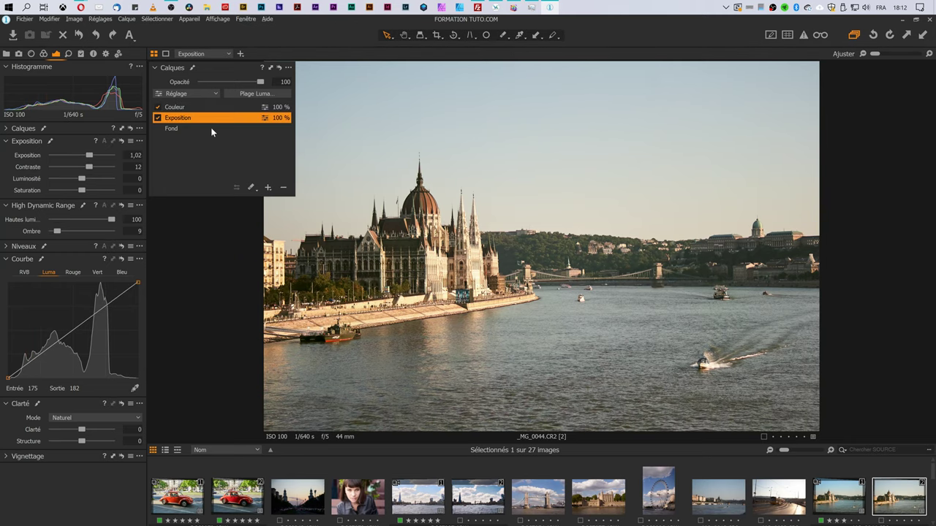
key("m")
scroll(411, 254, "up", 3)
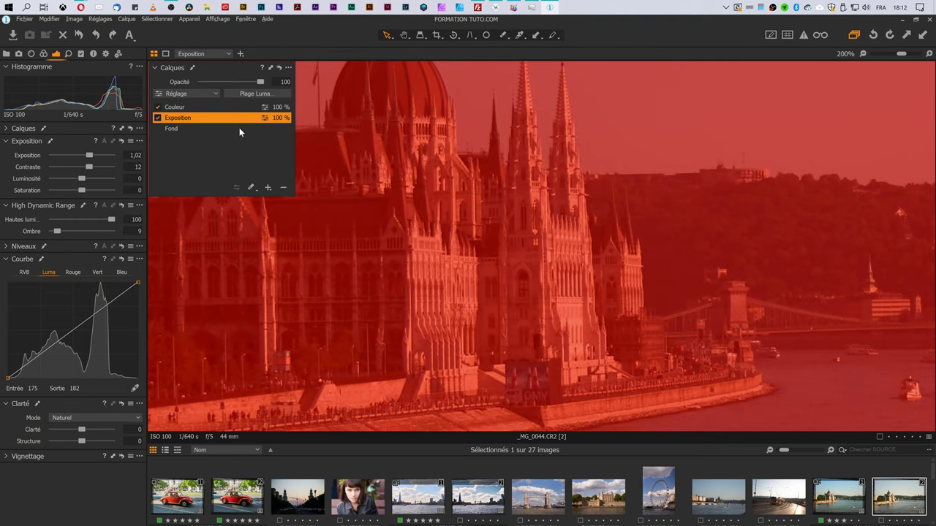
key("m")
Erase the Exposition mask over the Parliament building with eraser opacity 50
right_click(683, 224)
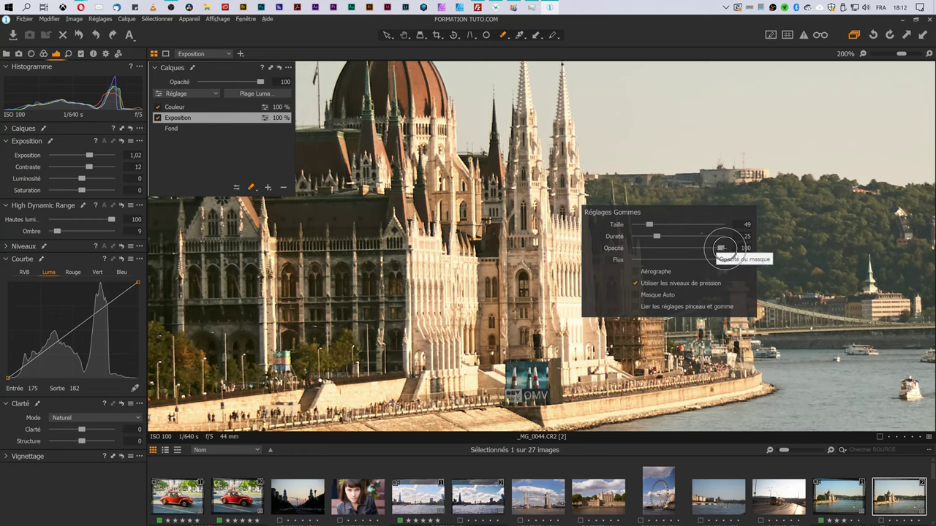
mouse_move(720, 248)
left_mouse_down()
mouse_move(670, 248)
mouse_move(704, 260)
left_mouse_up()
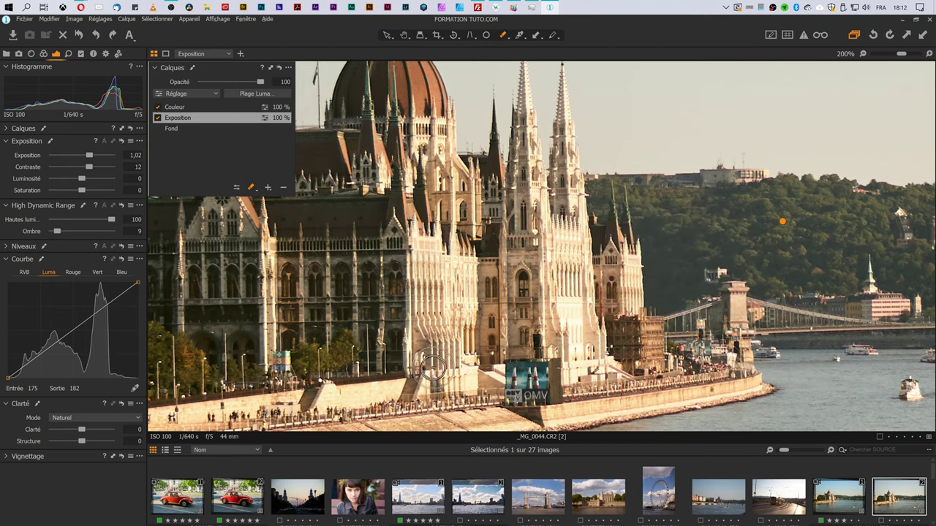
left_click_drag(466, 274, 467, 378)
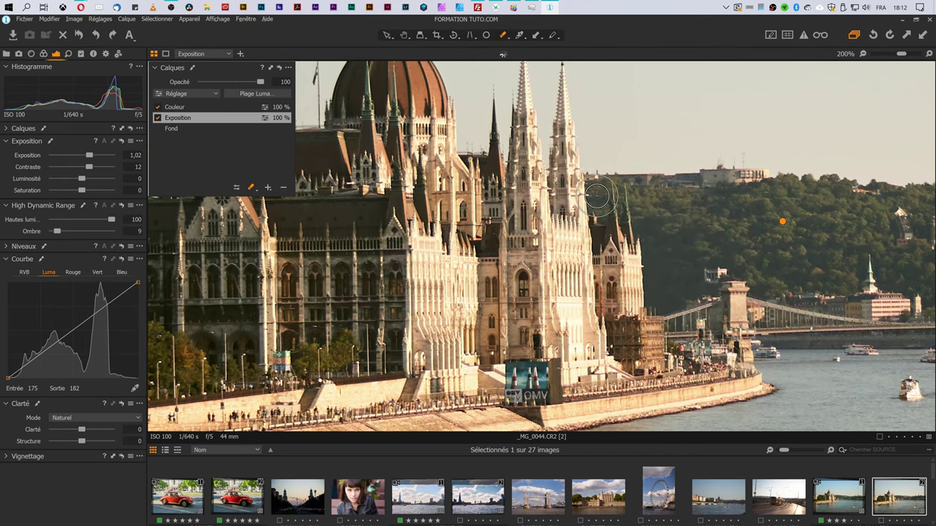
right_click(597, 200)
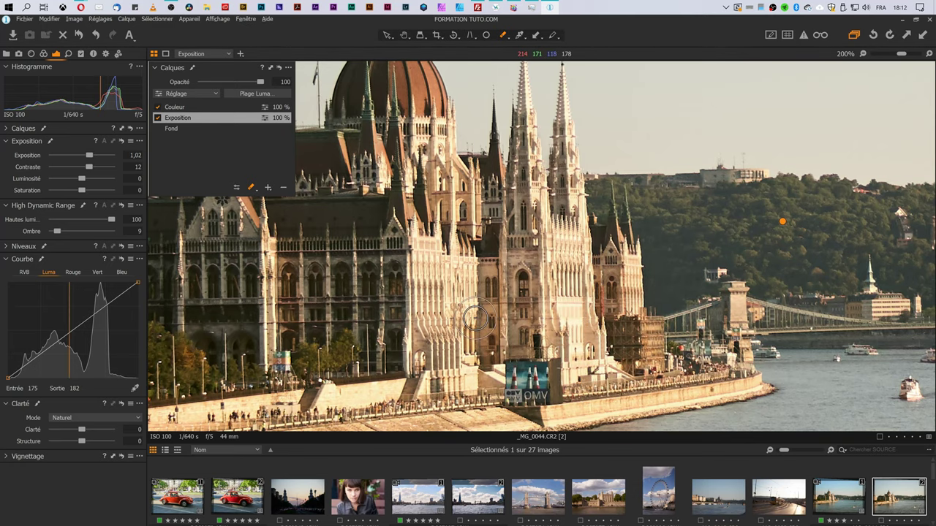
key("ctrl+0")
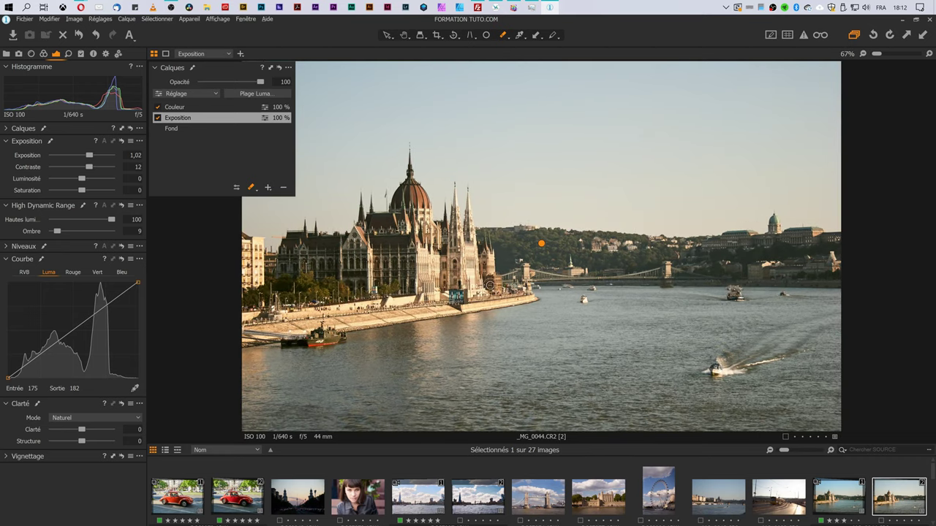
right_click(225, 8)
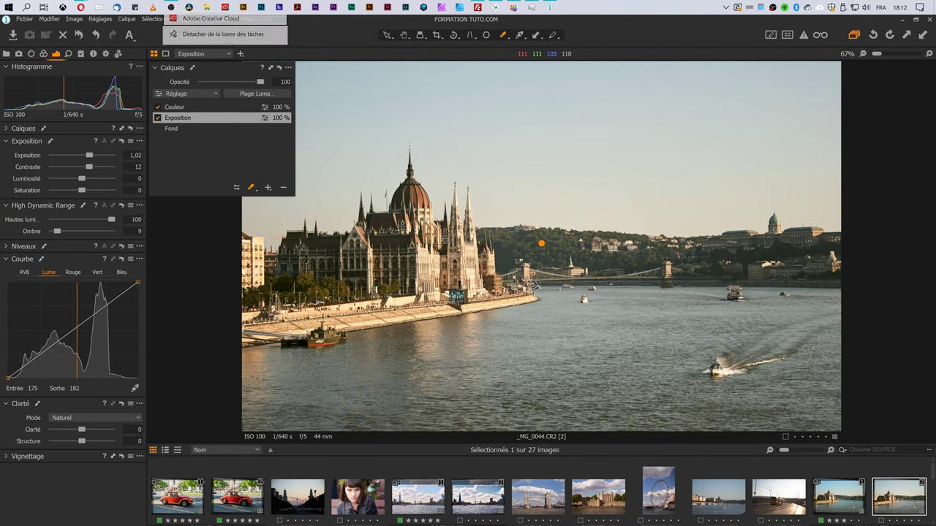
left_click(611, 34)
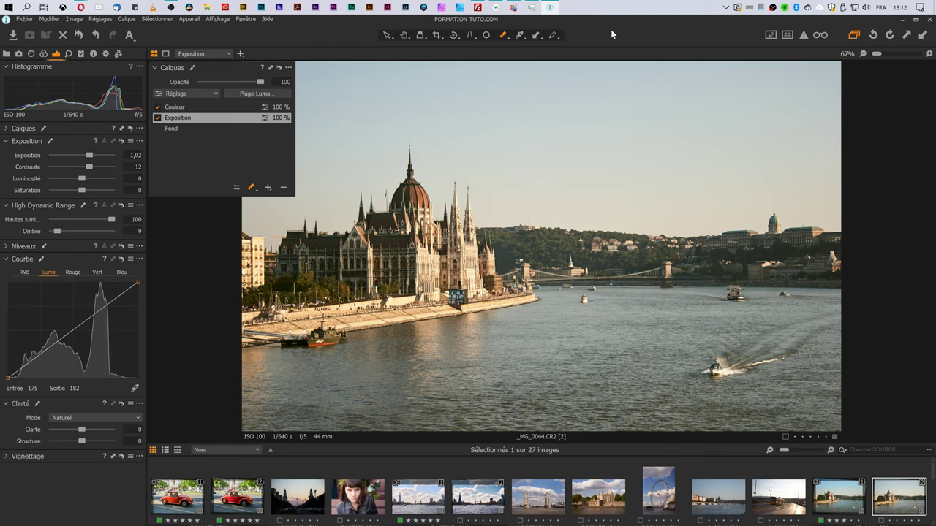
key("ctrl+alt+0")
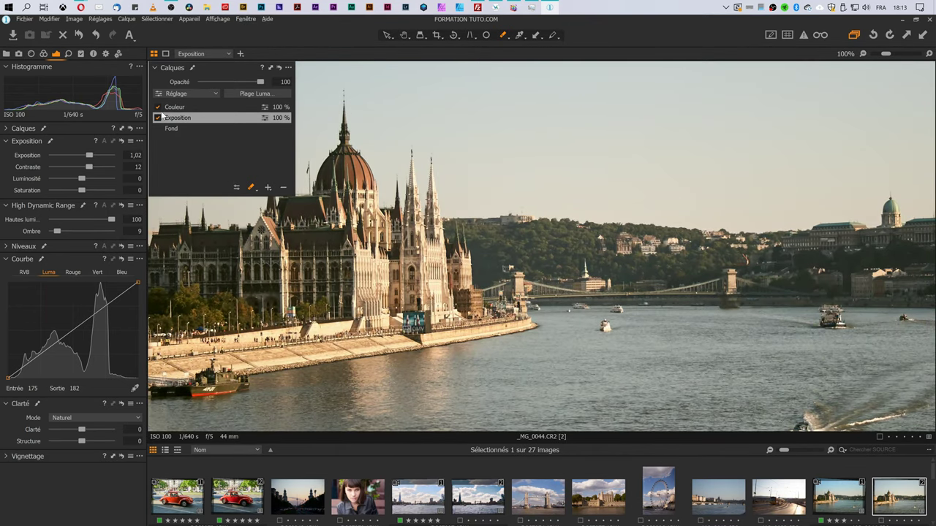
left_click(159, 119)
left_click(158, 117)
left_click(158, 118)
left_click(438, 251)
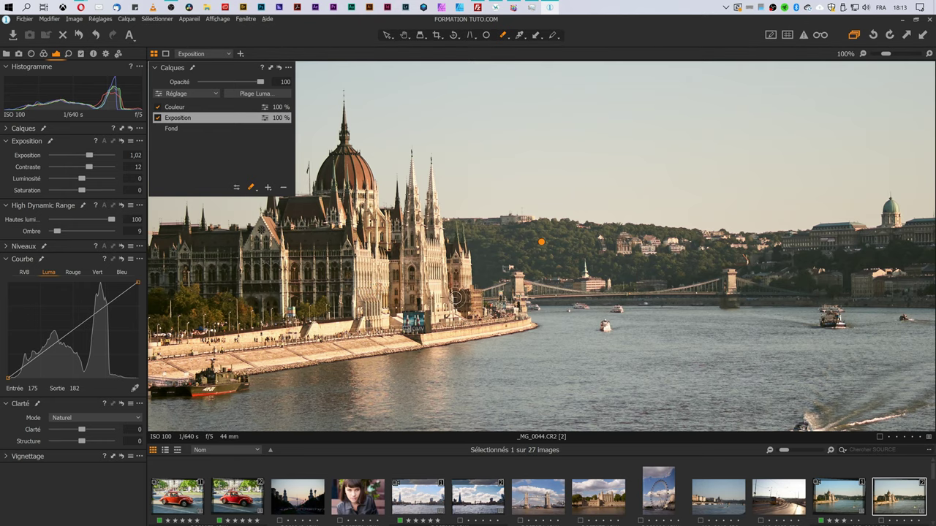
key("ctrl+0")
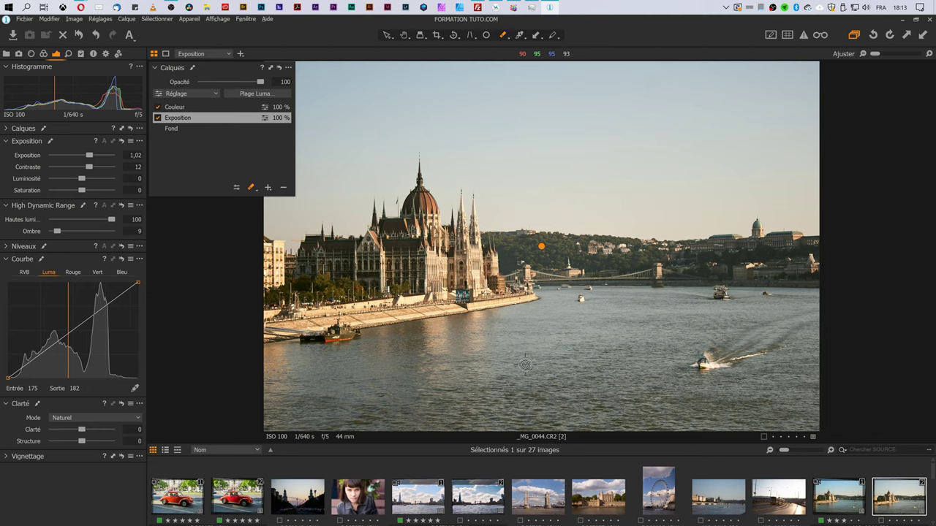
Zoom to 400%, select the Fond layer and pan to the Parliament dome
scroll(326, 275, "up", 2)
scroll(307, 252, "up", 2)
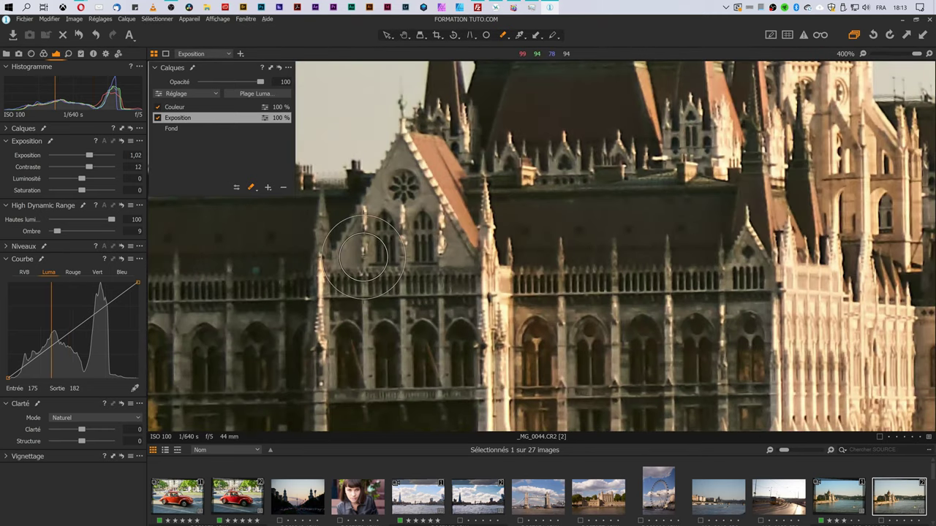
left_click(388, 34)
left_click(219, 128)
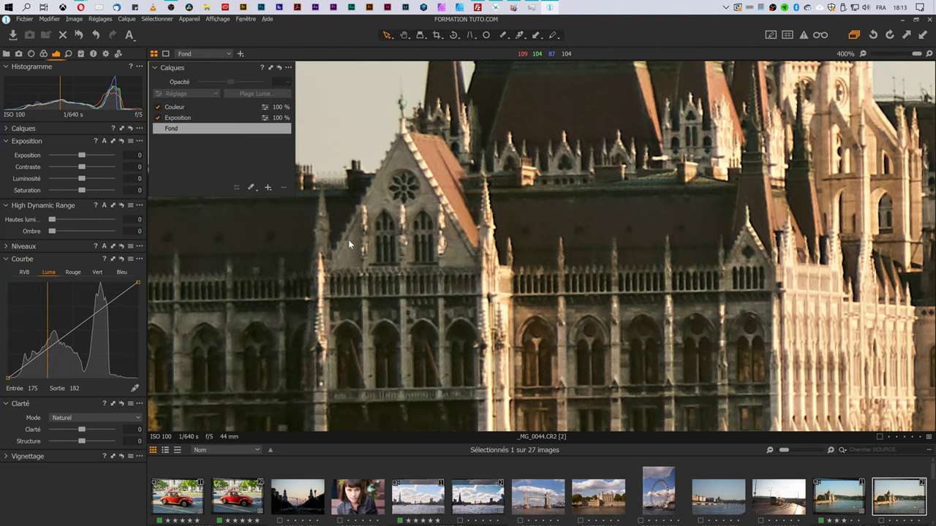
left_click(291, 240)
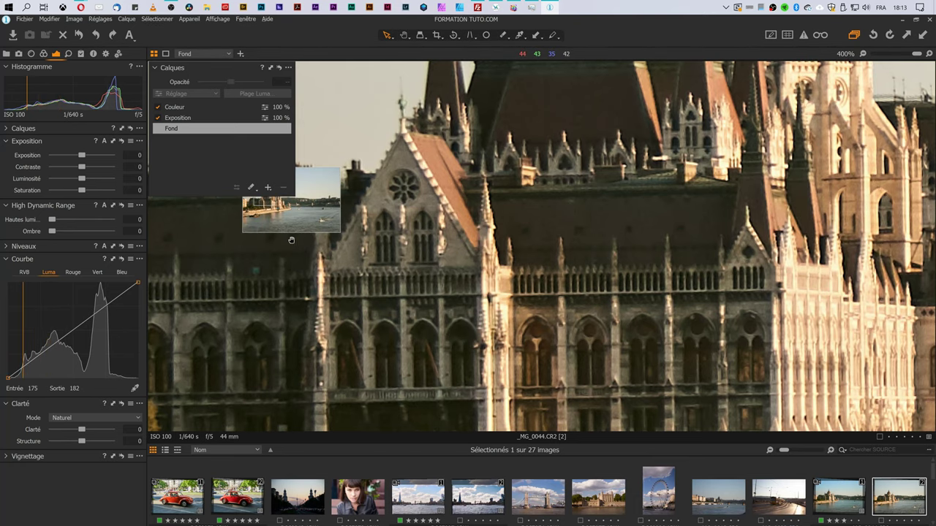
left_click_drag(291, 240, 524, 354)
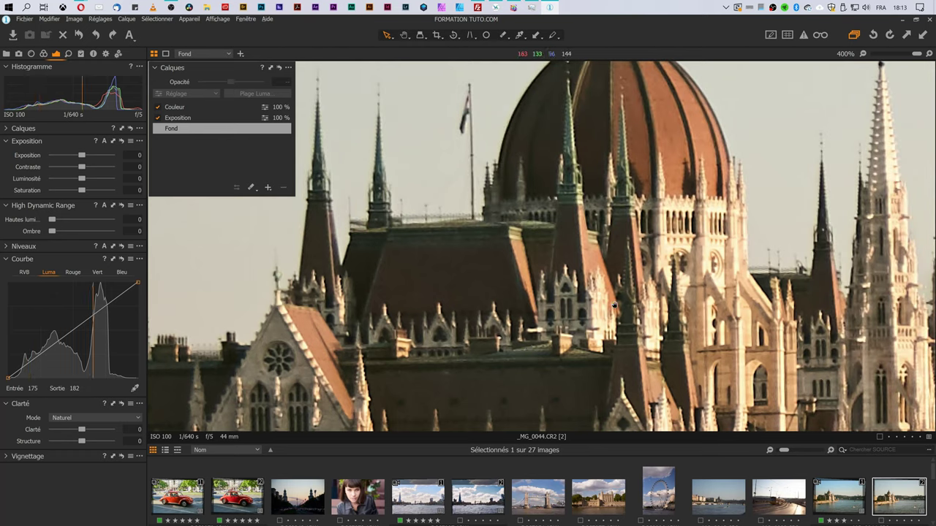
Enable Aberration chromatique in Correction de l'Objectif, inspecting the dome edges
left_click(30, 53)
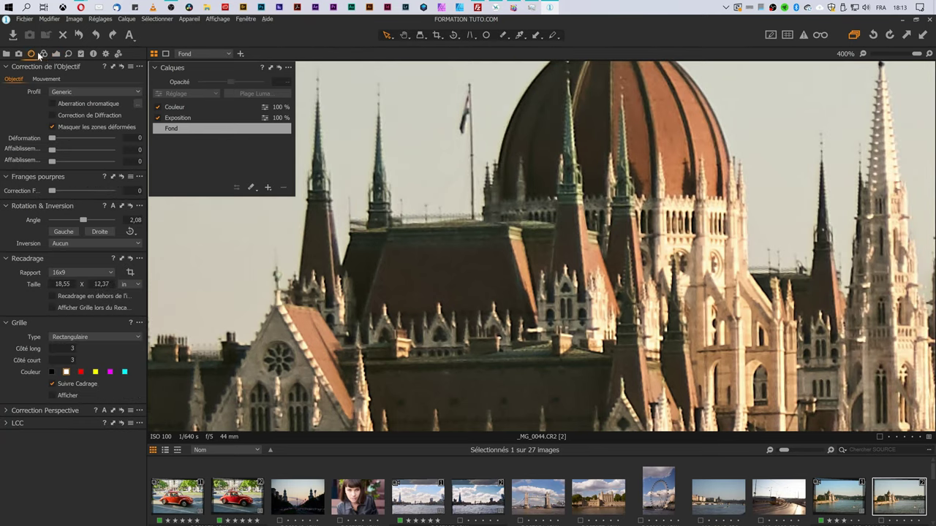
left_click(83, 102)
scroll(688, 229, "down", 2)
scroll(898, 247, "up", 1)
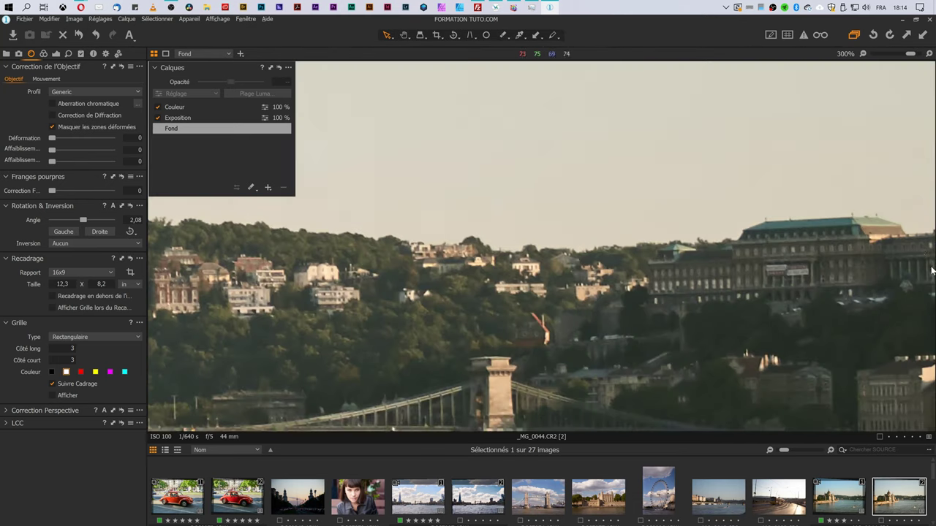
scroll(897, 246, "up", 1)
scroll(894, 258, "down", 1)
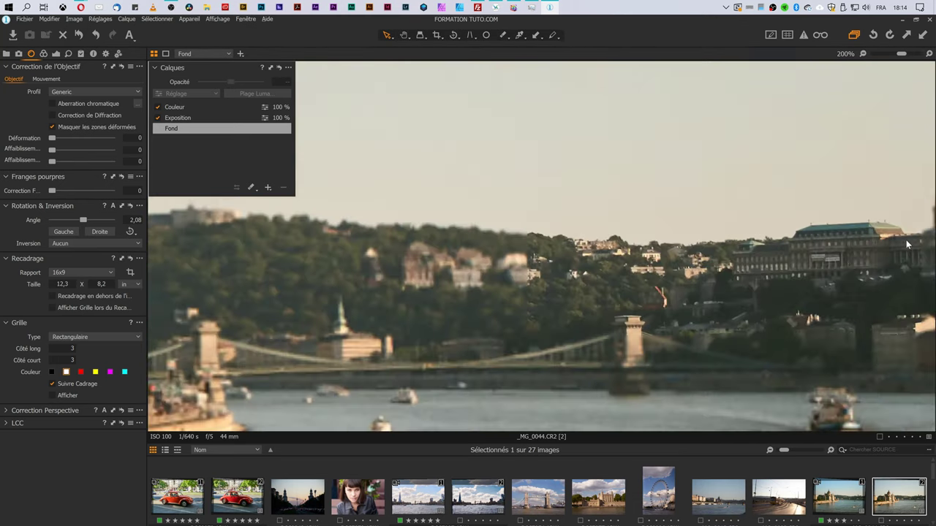
scroll(905, 239, "up", 1)
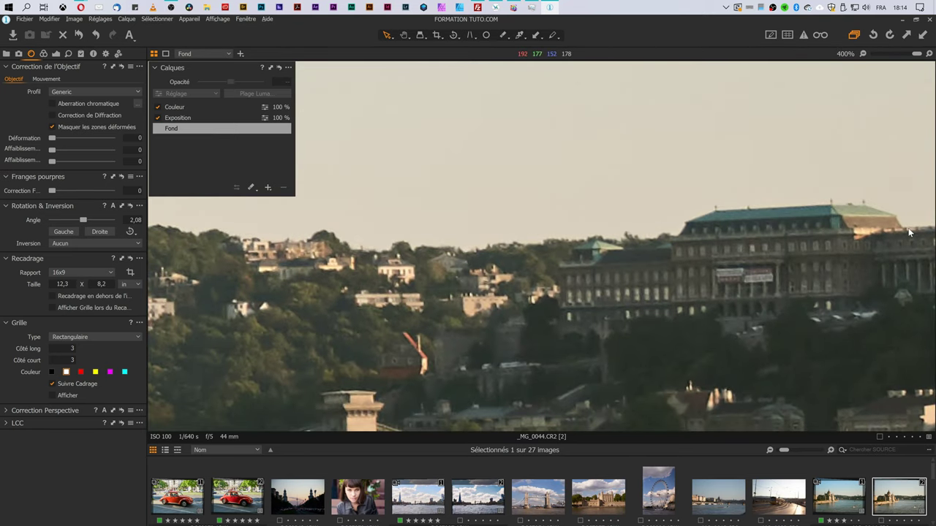
scroll(901, 230, "down", 1)
scroll(901, 233, "down", 2)
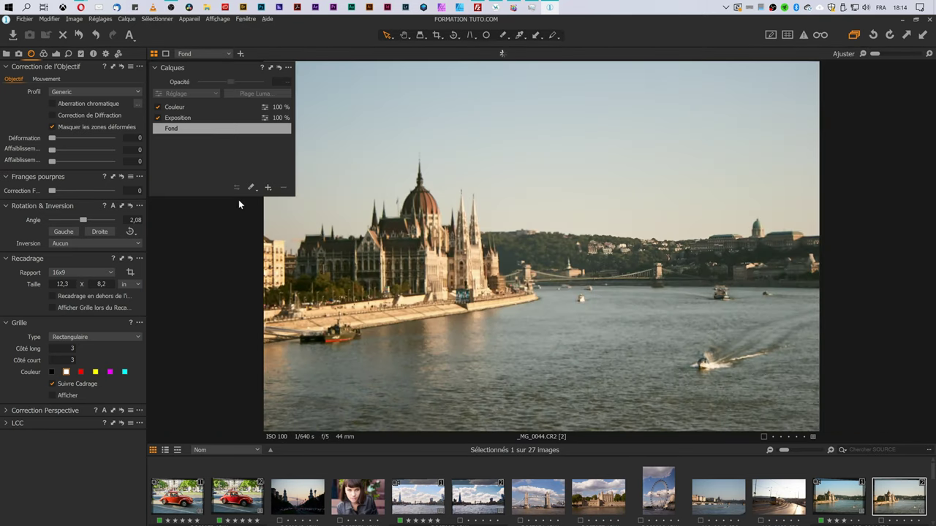
left_click(91, 103)
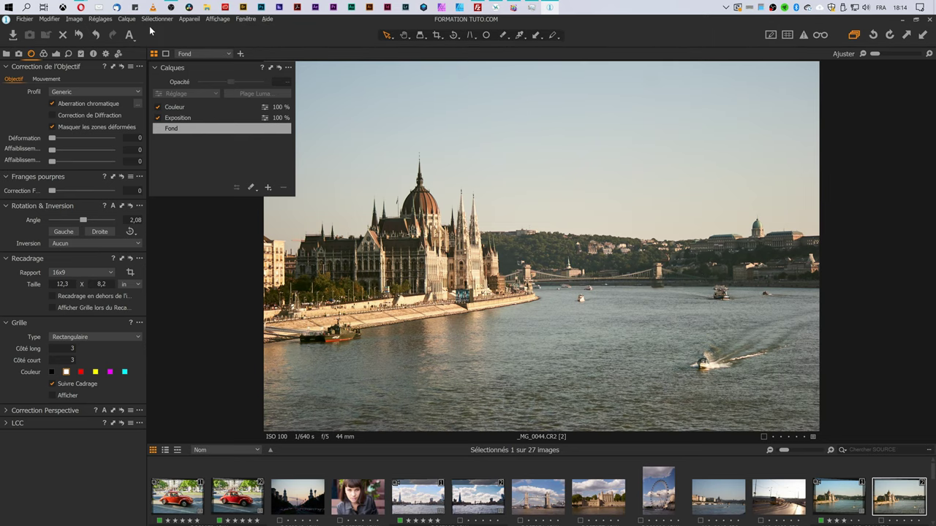
Compare against reset adjustments, checking detail at 100% then fitting the photo
left_click(79, 35)
double_click(467, 250)
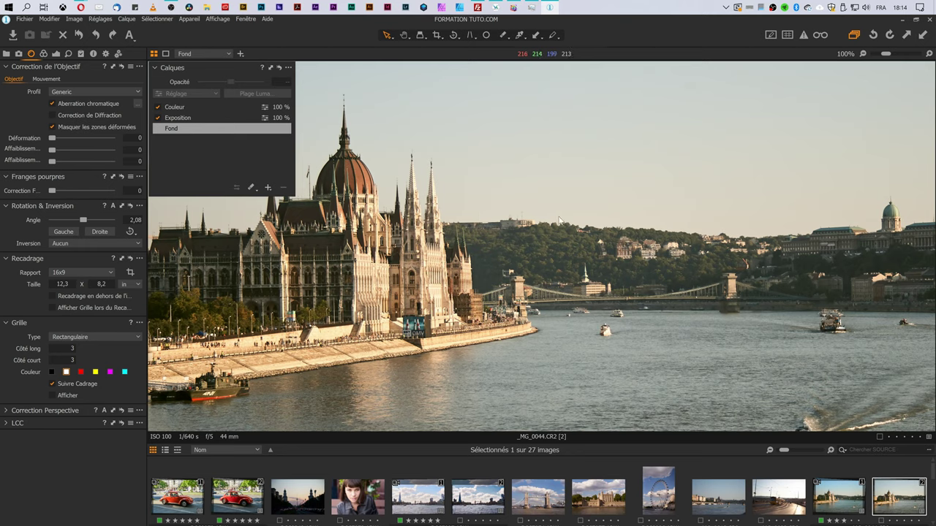
double_click(836, 261)
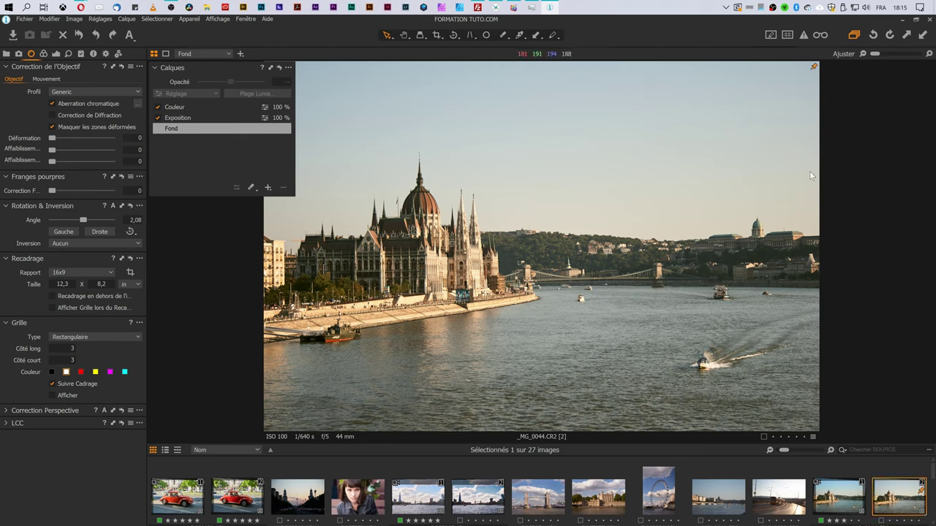
Compare variant [1] beside the edited variant, dock the Calques panel, then show variant [1] alone
left_click(846, 490)
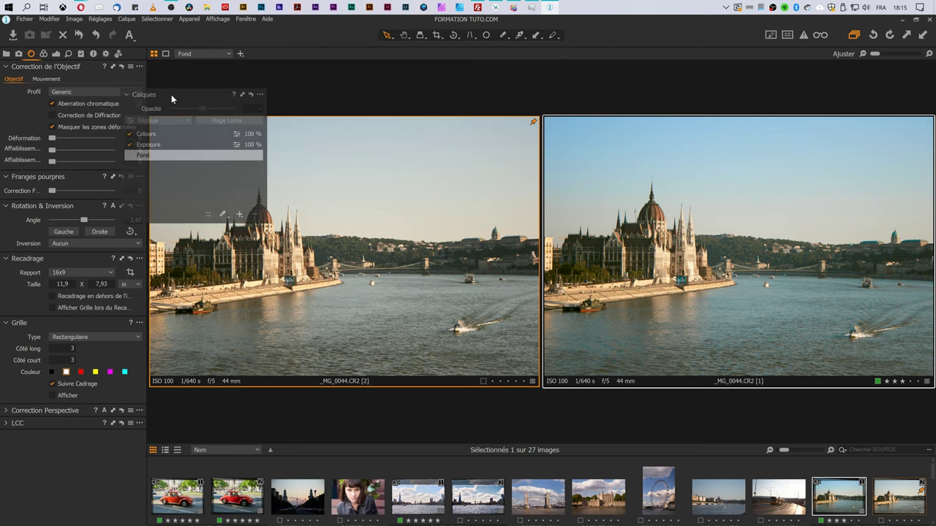
left_click_drag(204, 67, 76, 167)
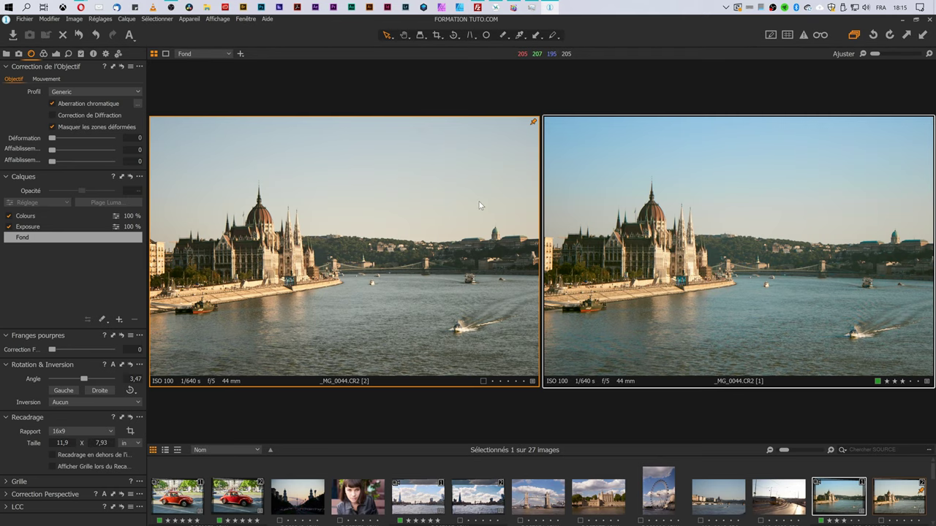
key("shift+space")
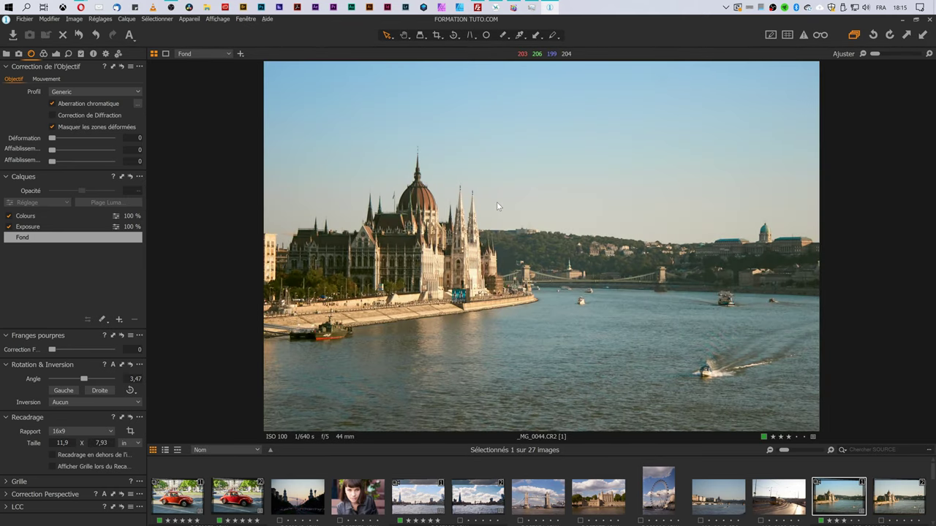